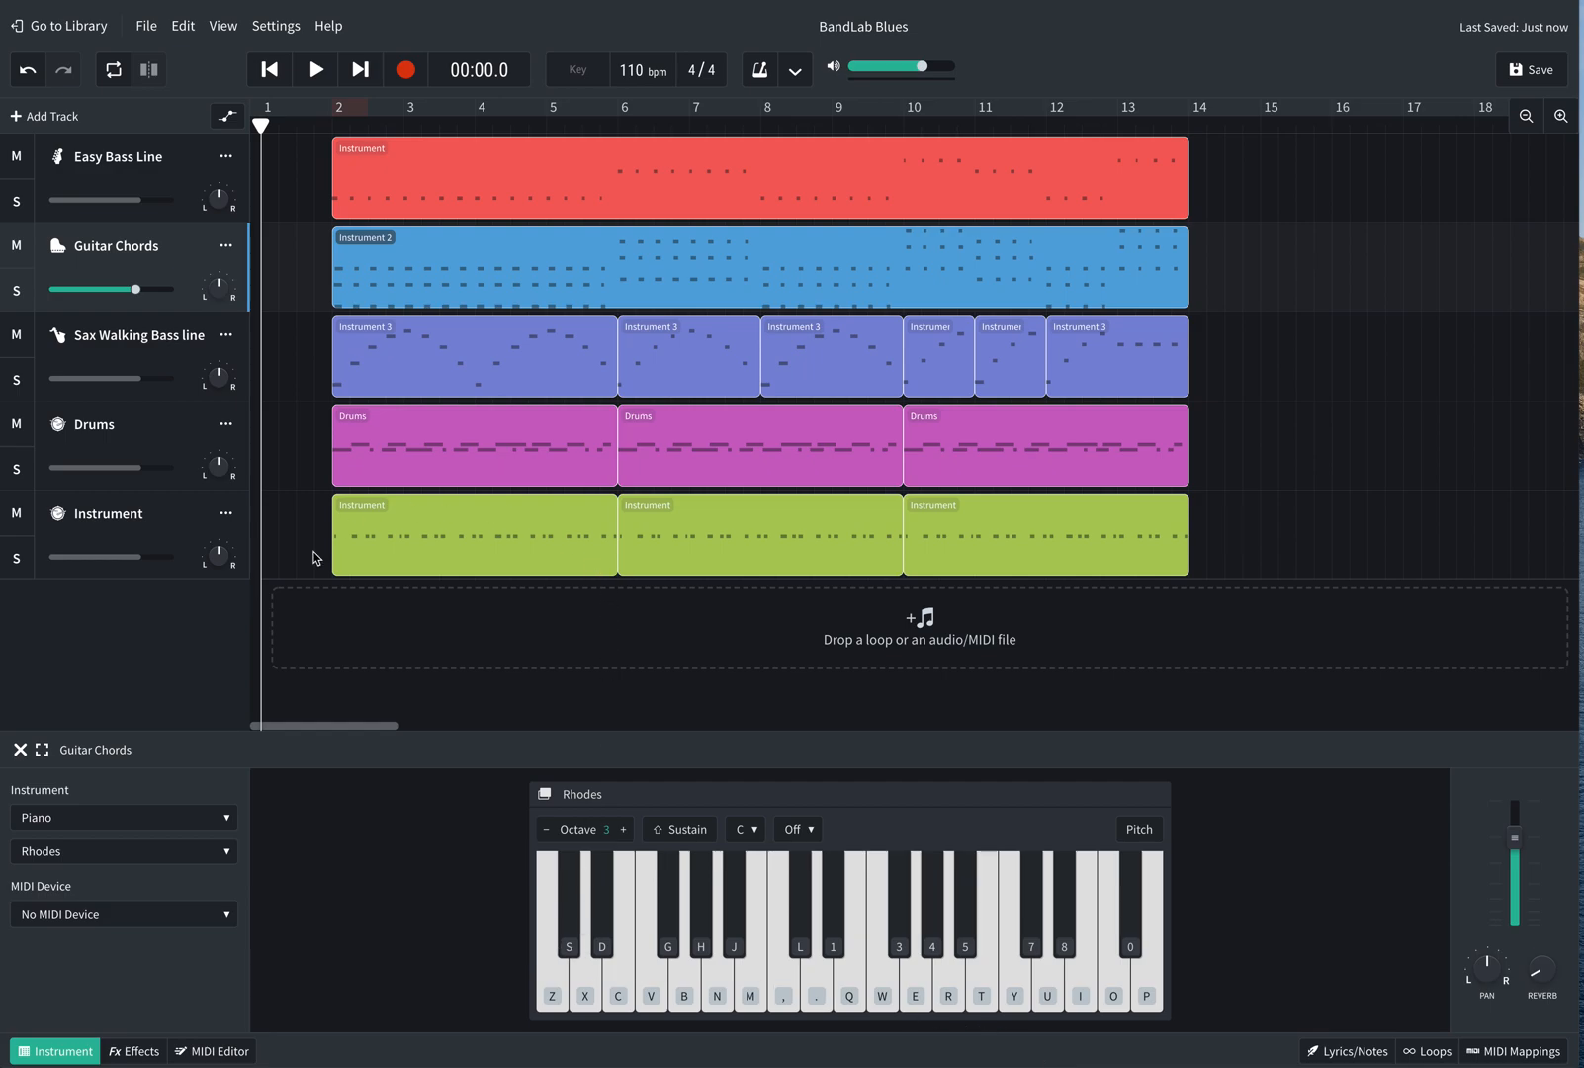
Rename the green drum track below Drums from the generic Instrument to "Ride Cymbal"
click(146, 513)
double_click(147, 513)
text(Ride Cymbal)
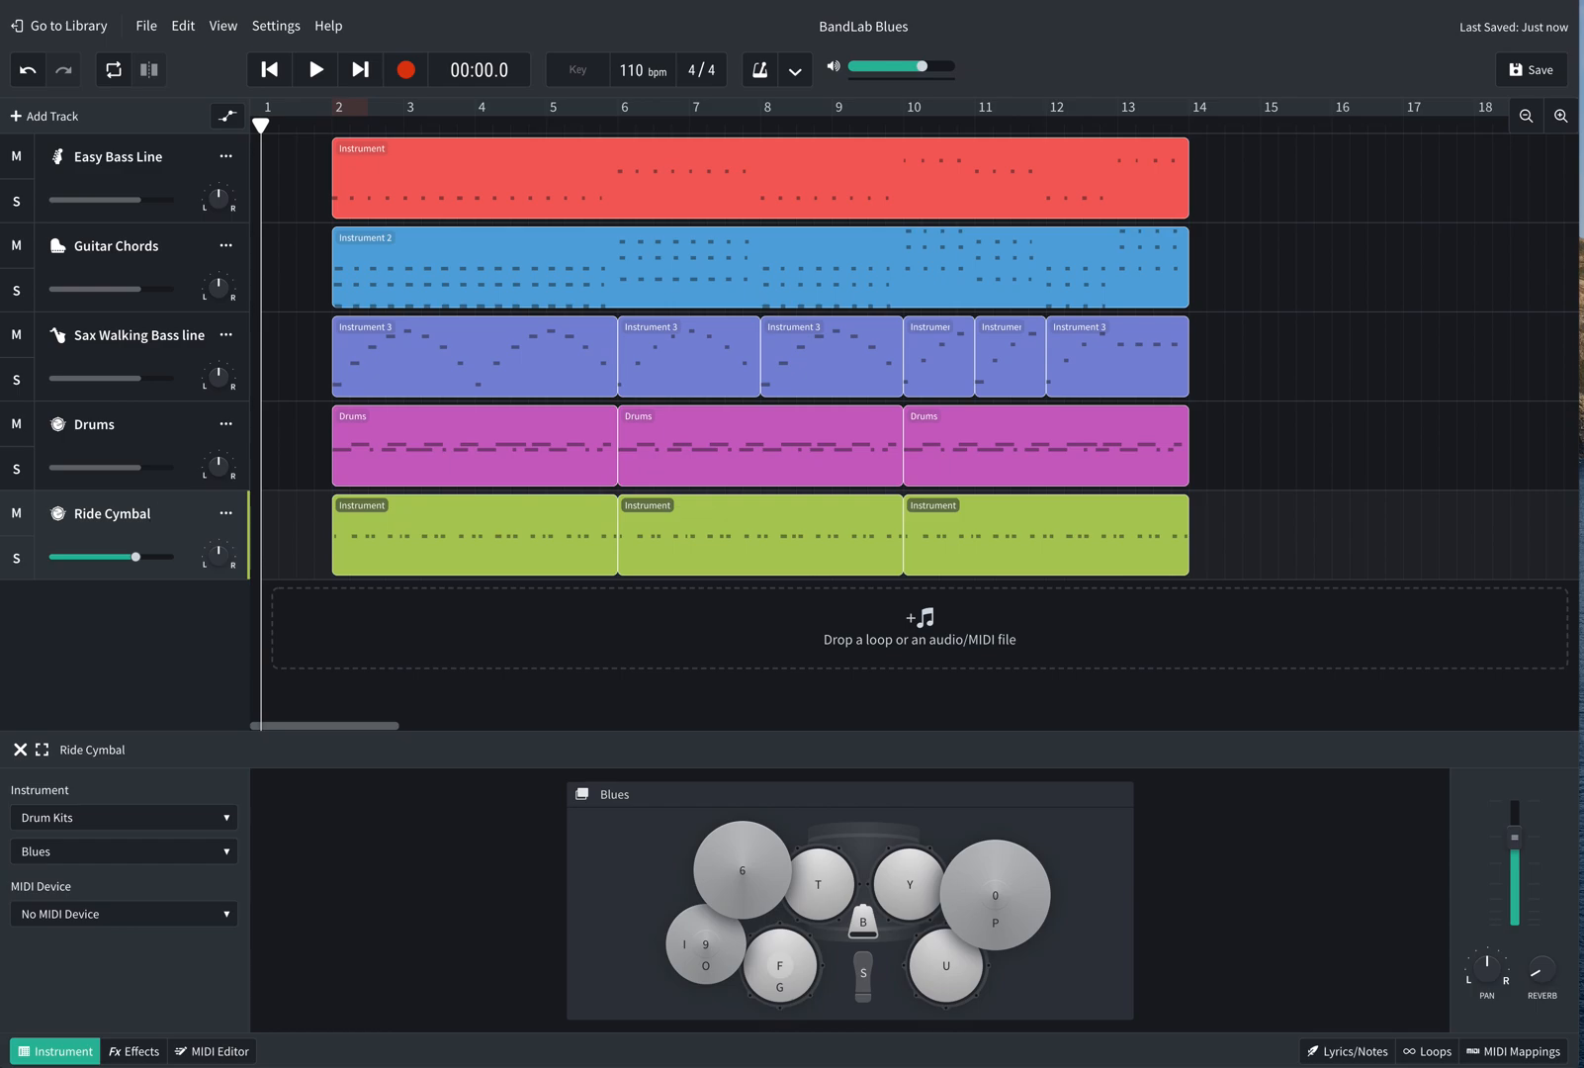
double_click(151, 423)
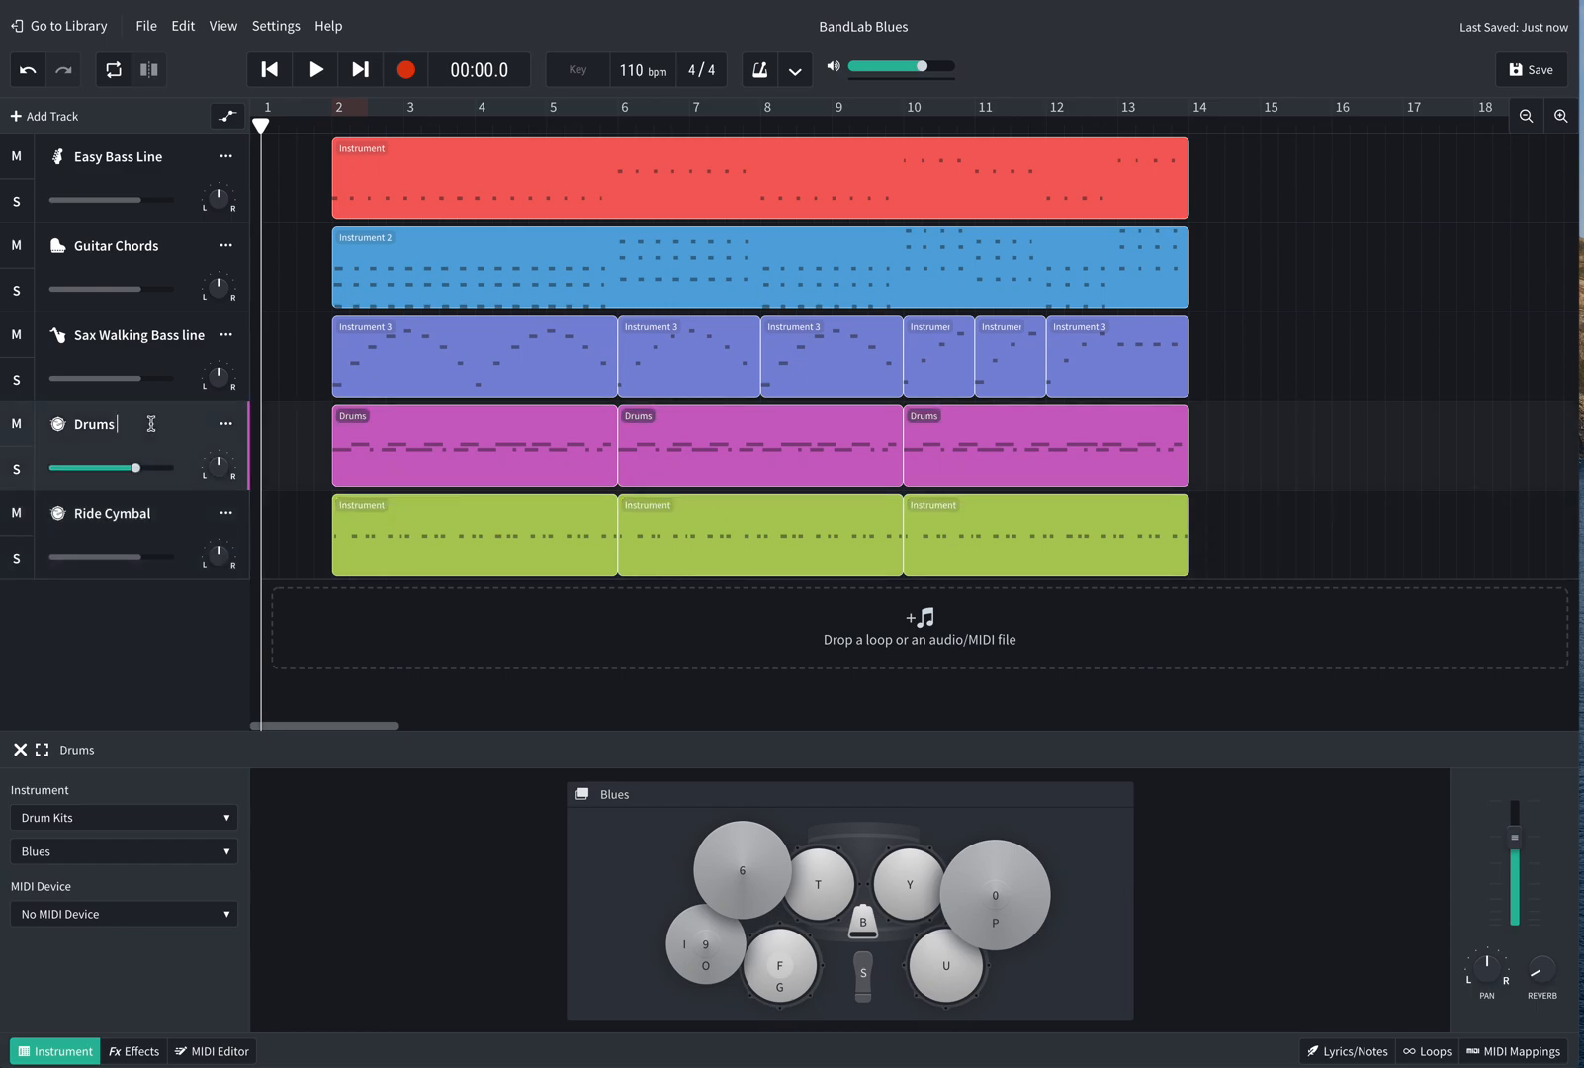
double_click(170, 516)
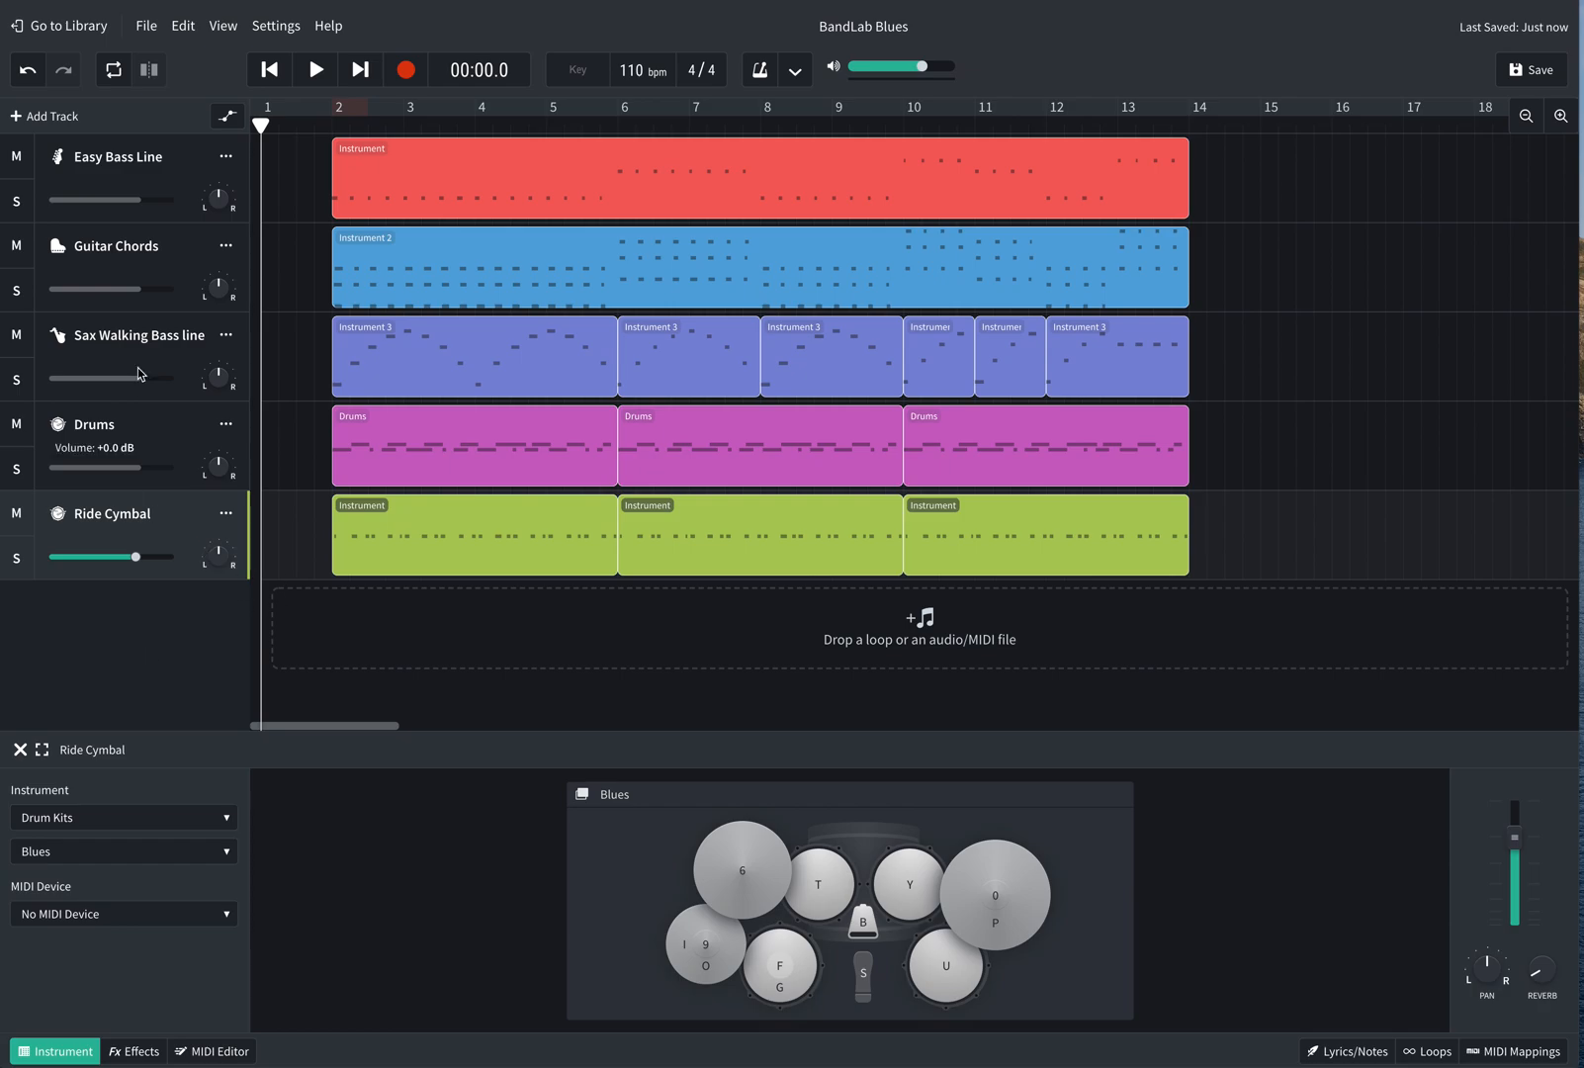
Add a new virtual instrument track below Ride Cymbal and name it "Improvisation"
click(56, 118)
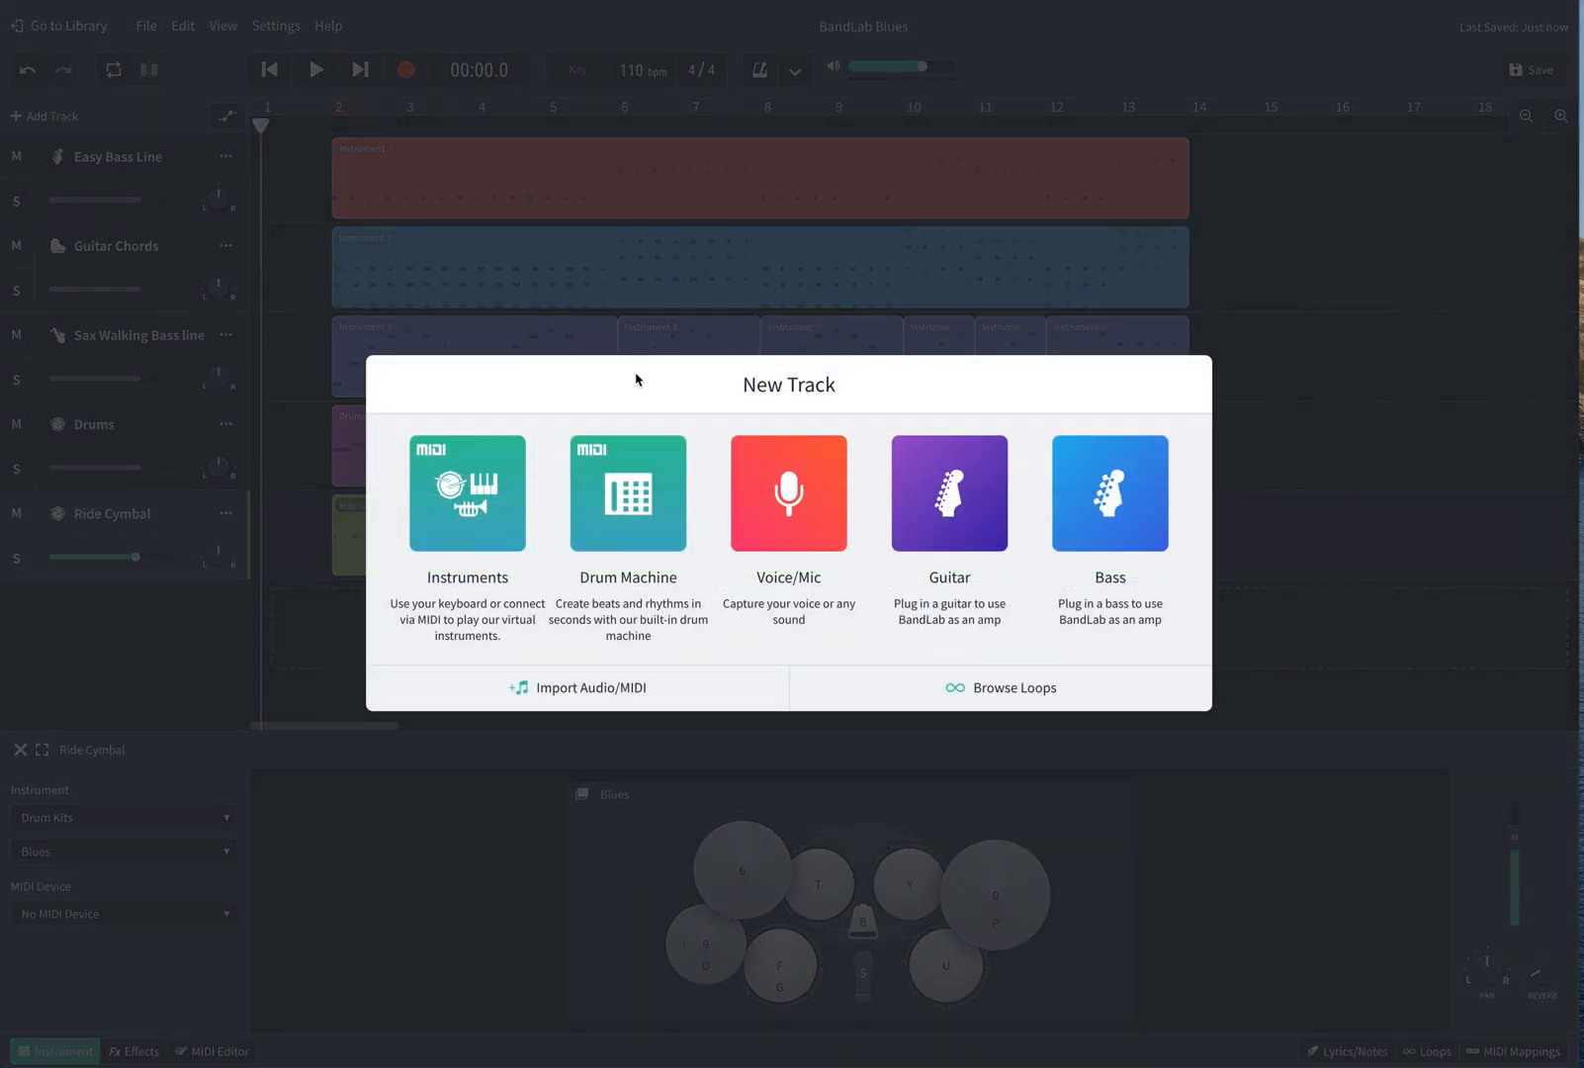
click(471, 497)
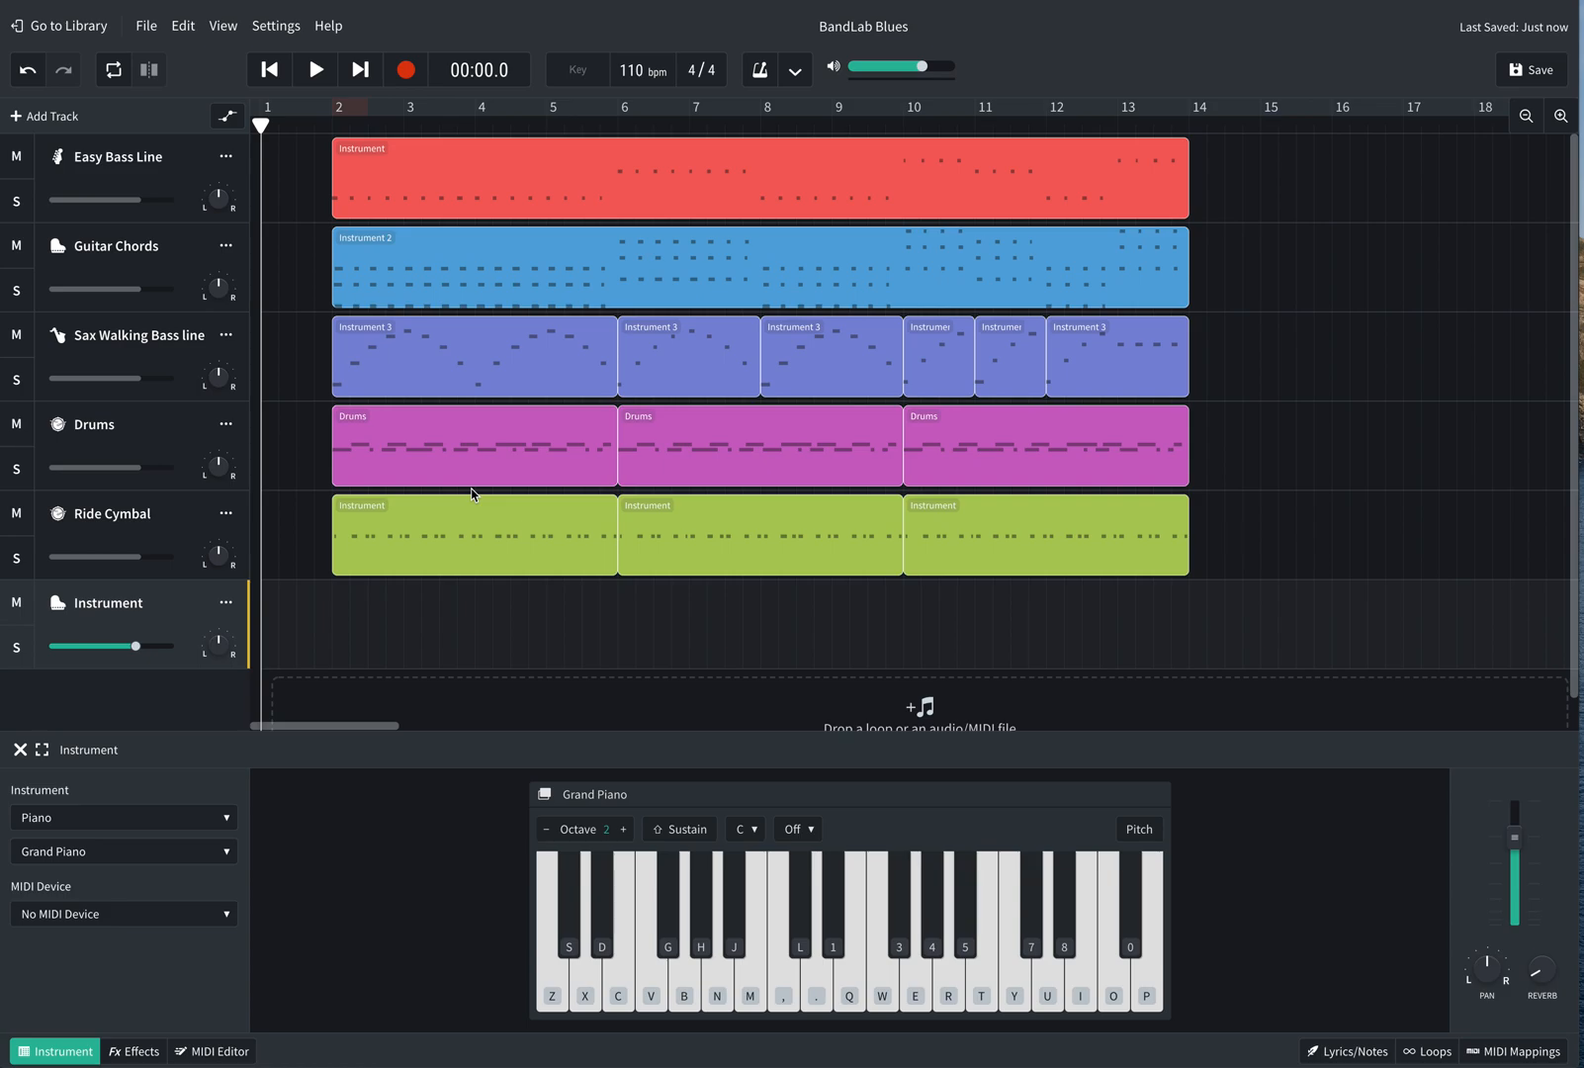
scroll(176, 599, down, 1)
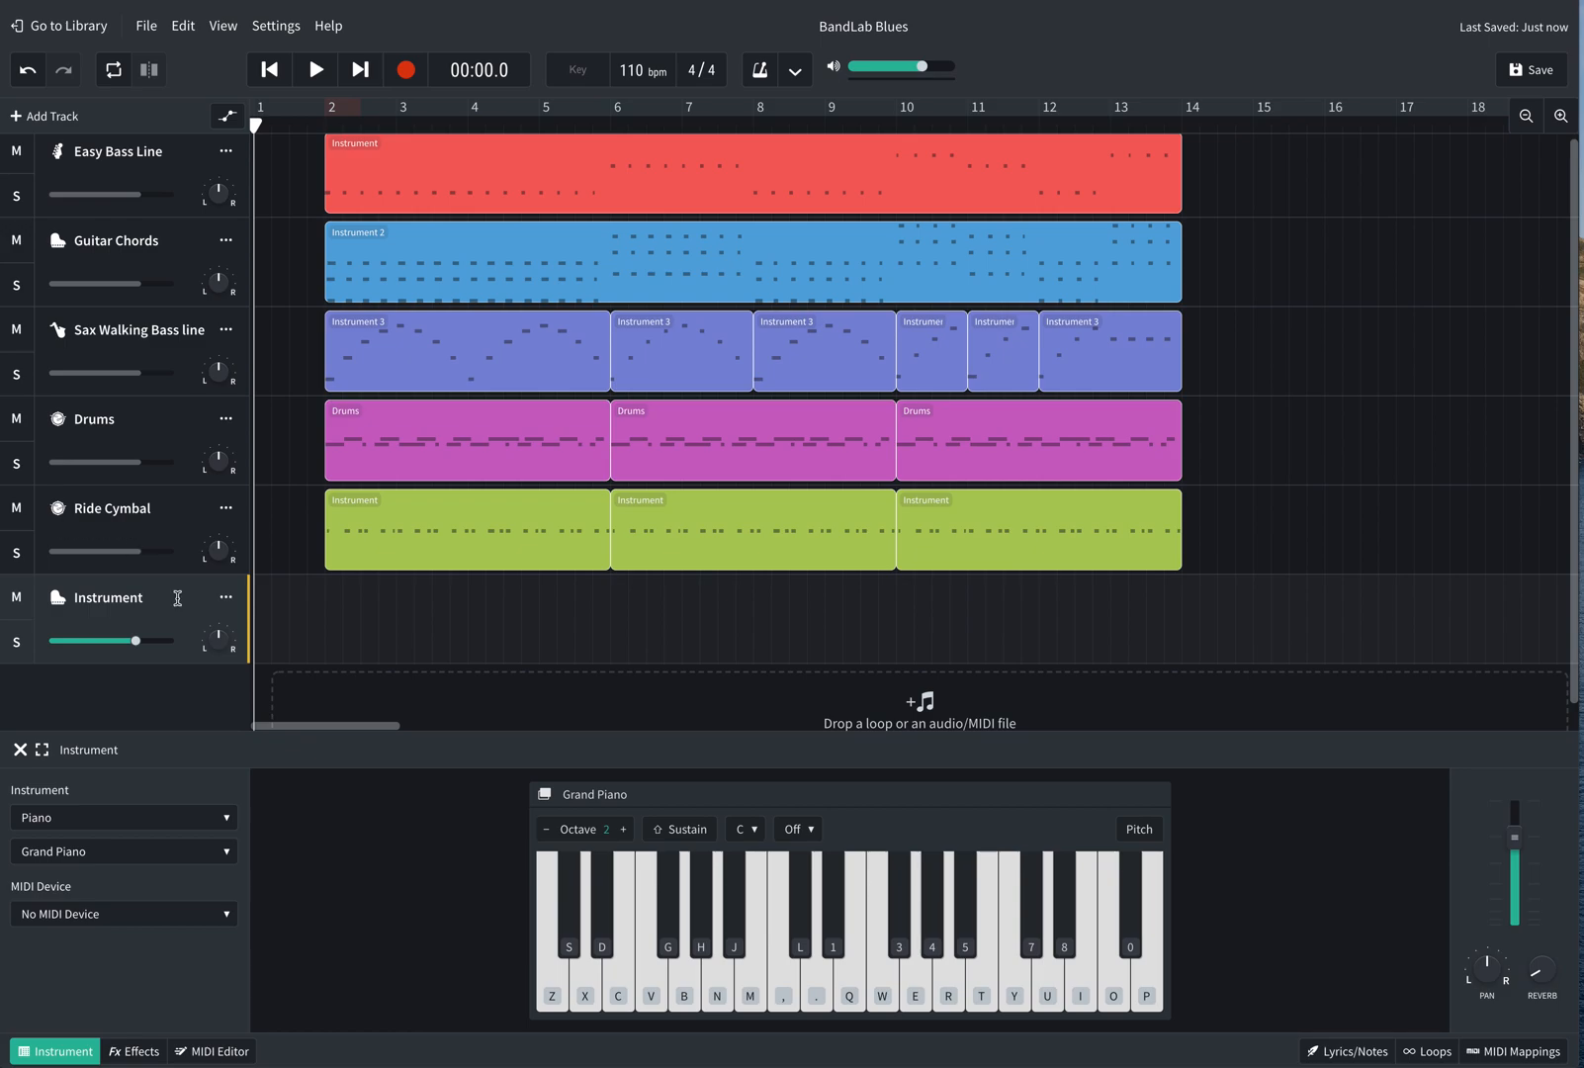
drag(151, 597, 45, 596)
text(Improvis)
key(Return)
Try the Rhodes and Rock Organ sounds from the Piano category on the Improvisation track
click(229, 822)
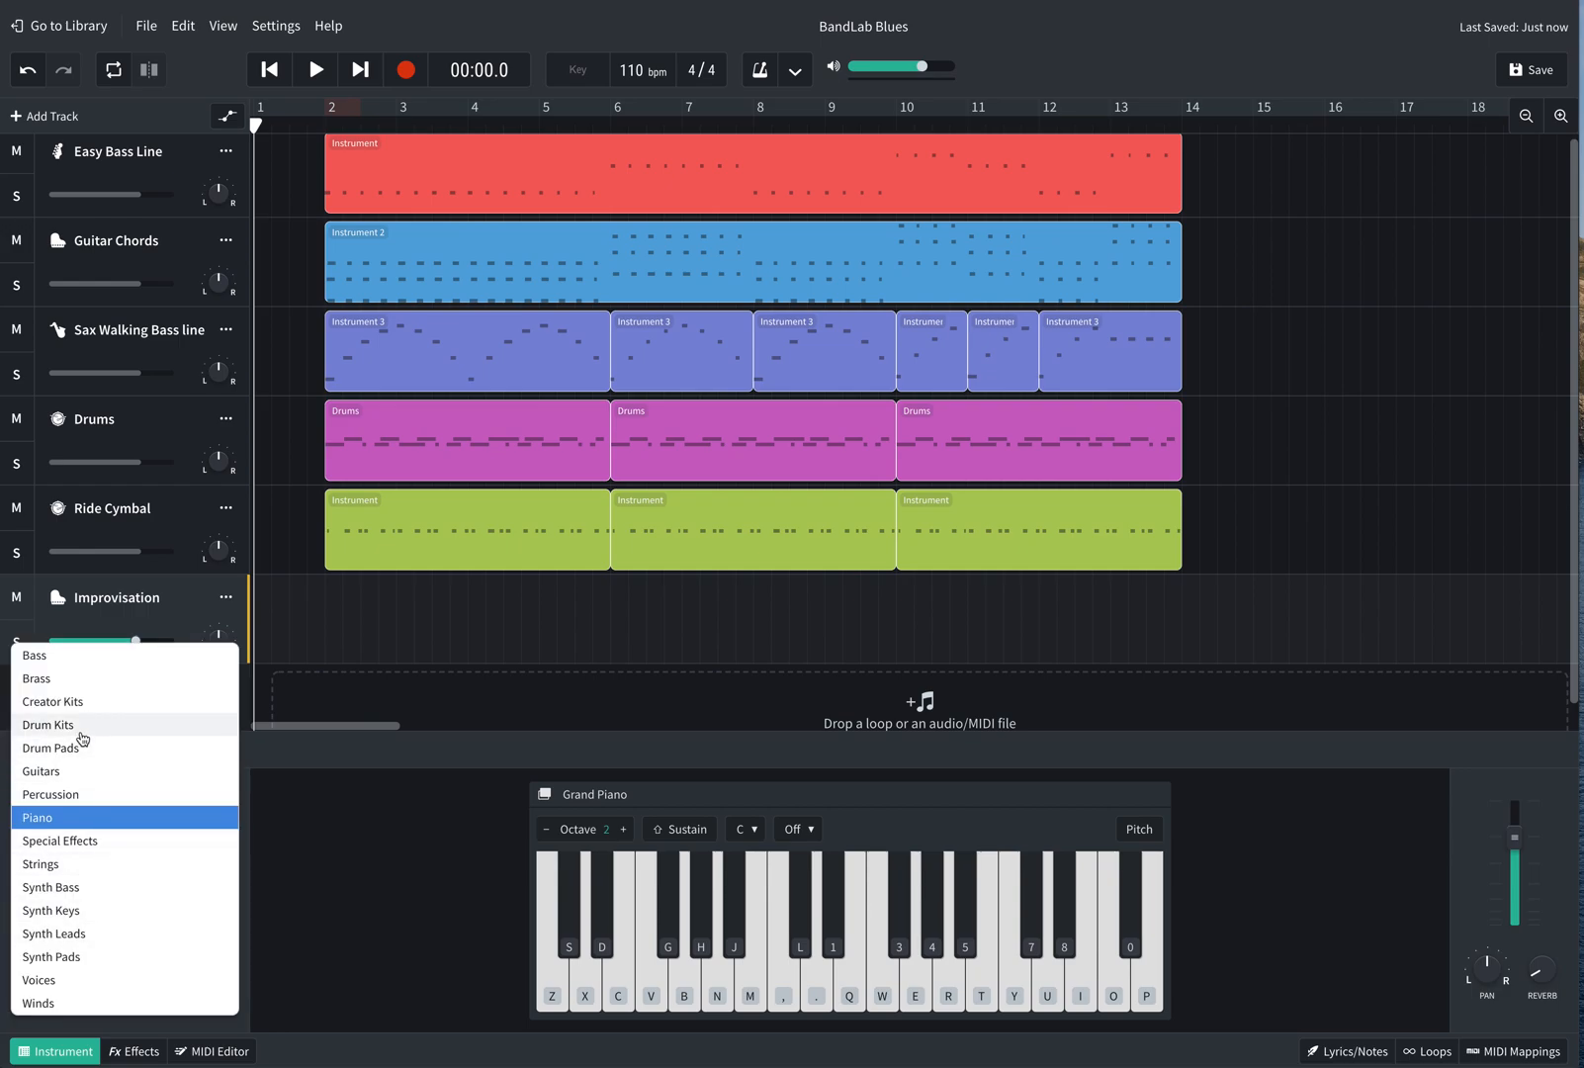
click(86, 826)
click(223, 856)
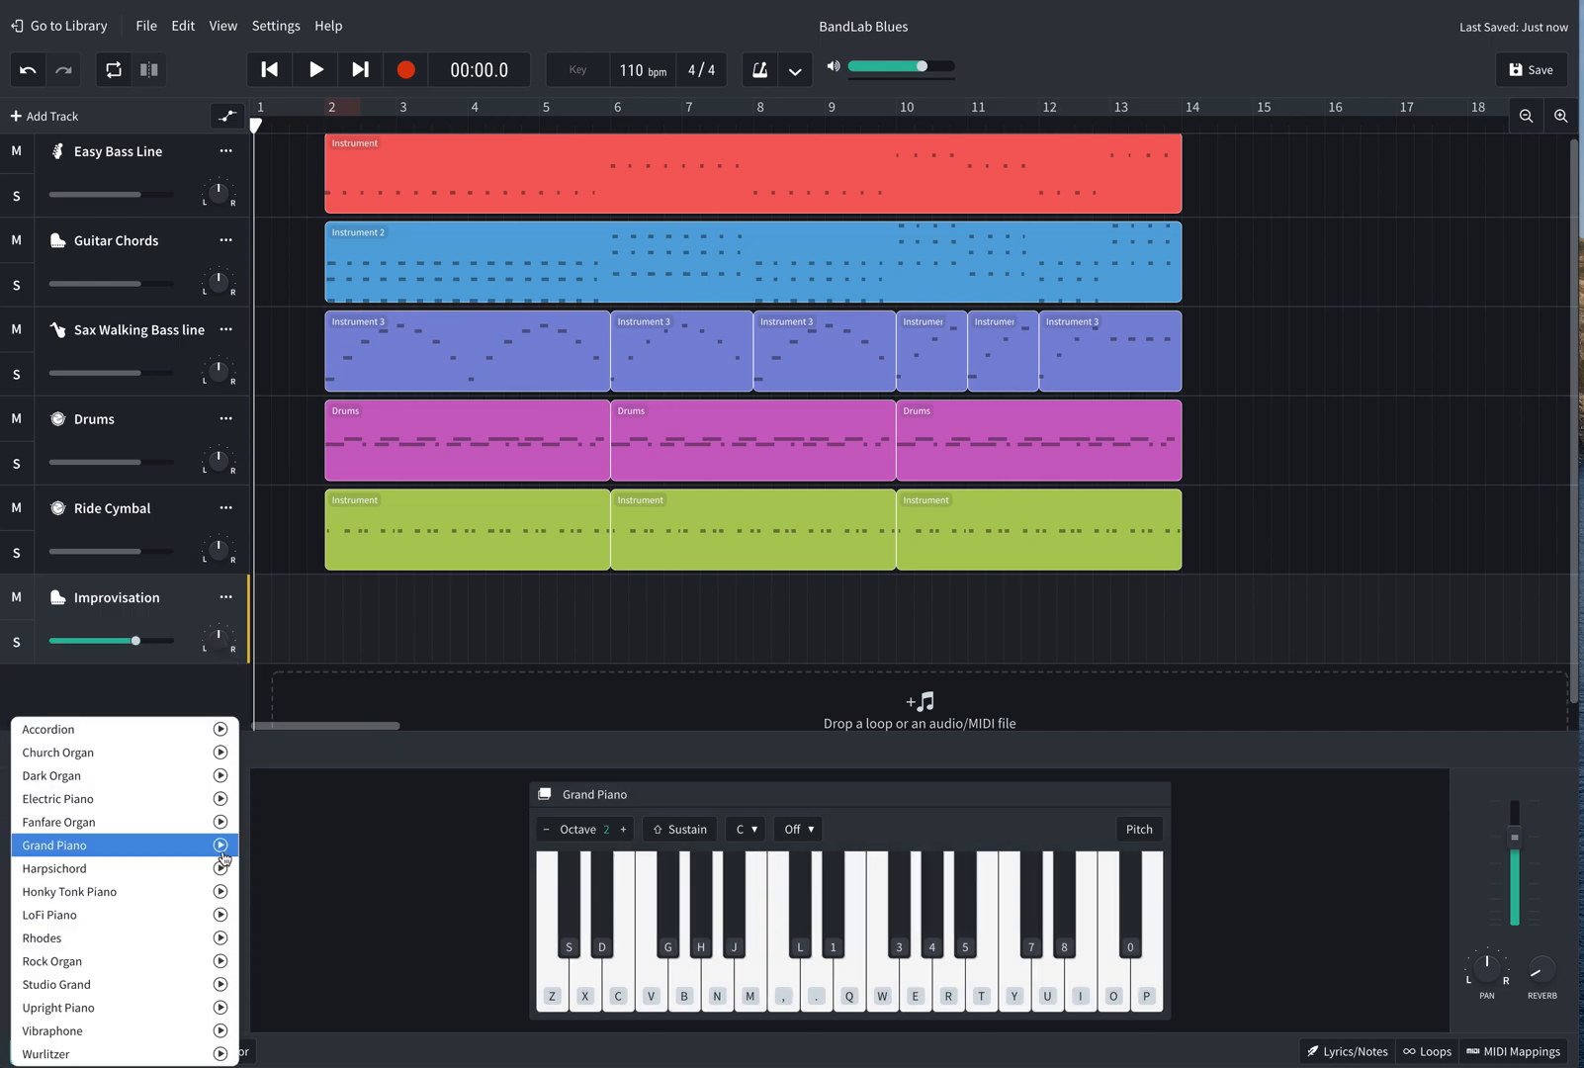
click(109, 937)
click(222, 852)
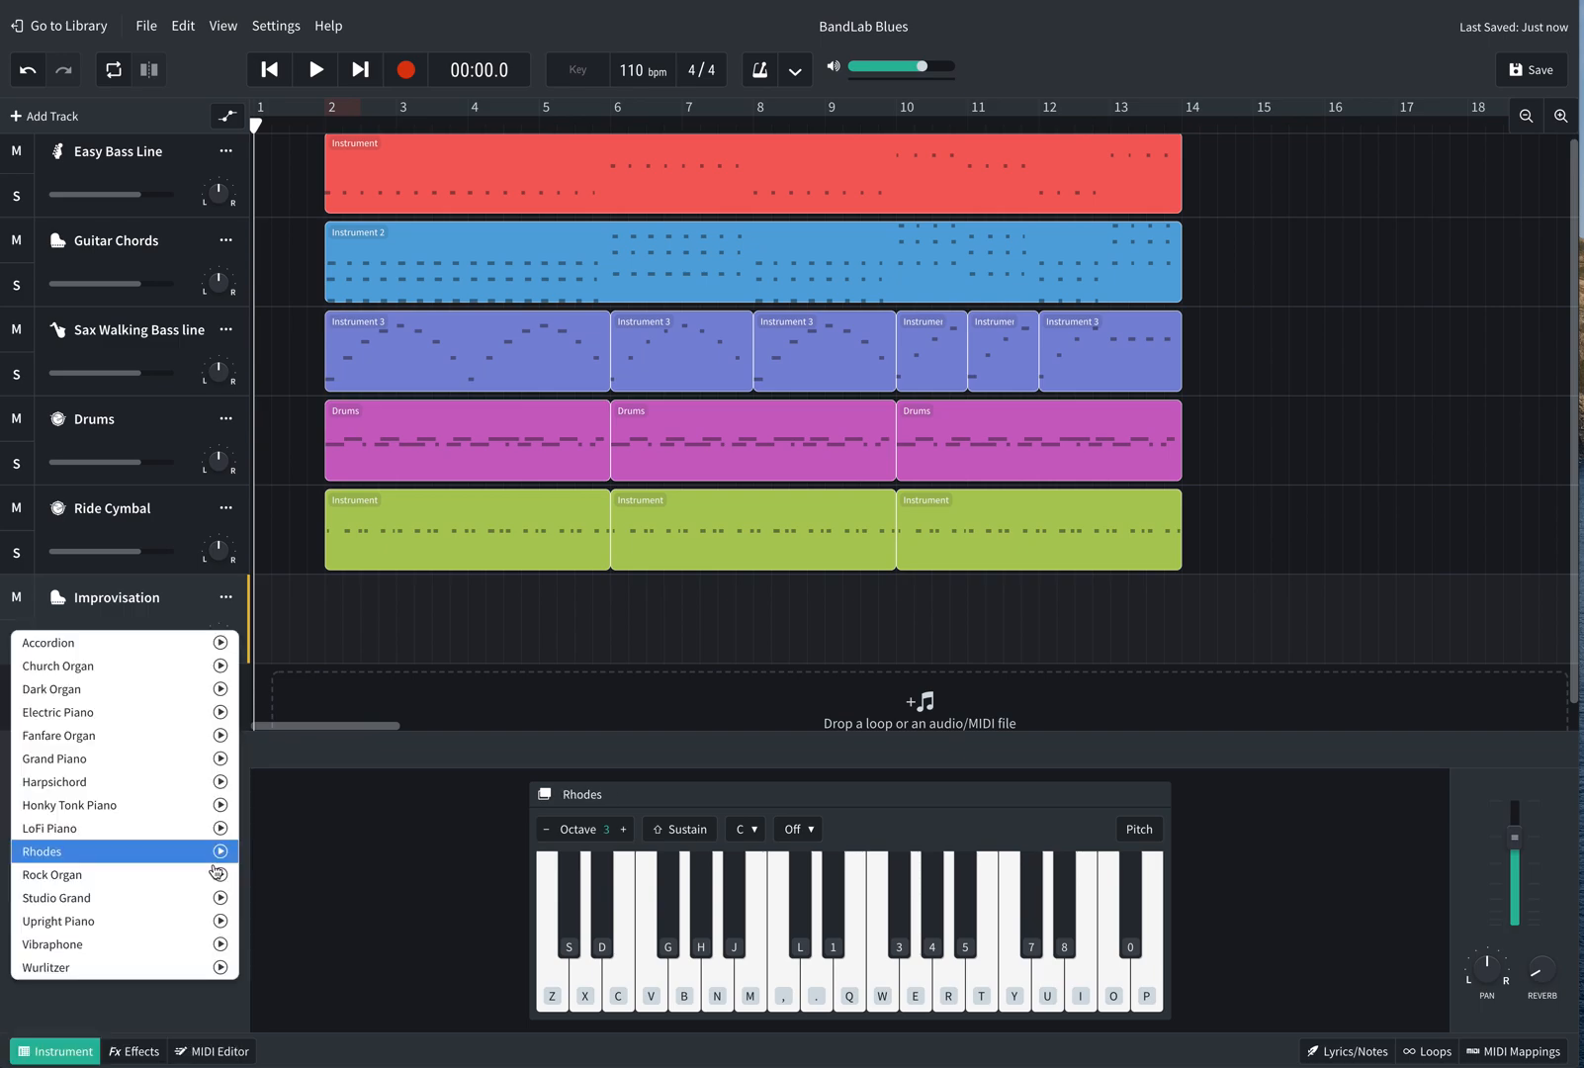
click(94, 874)
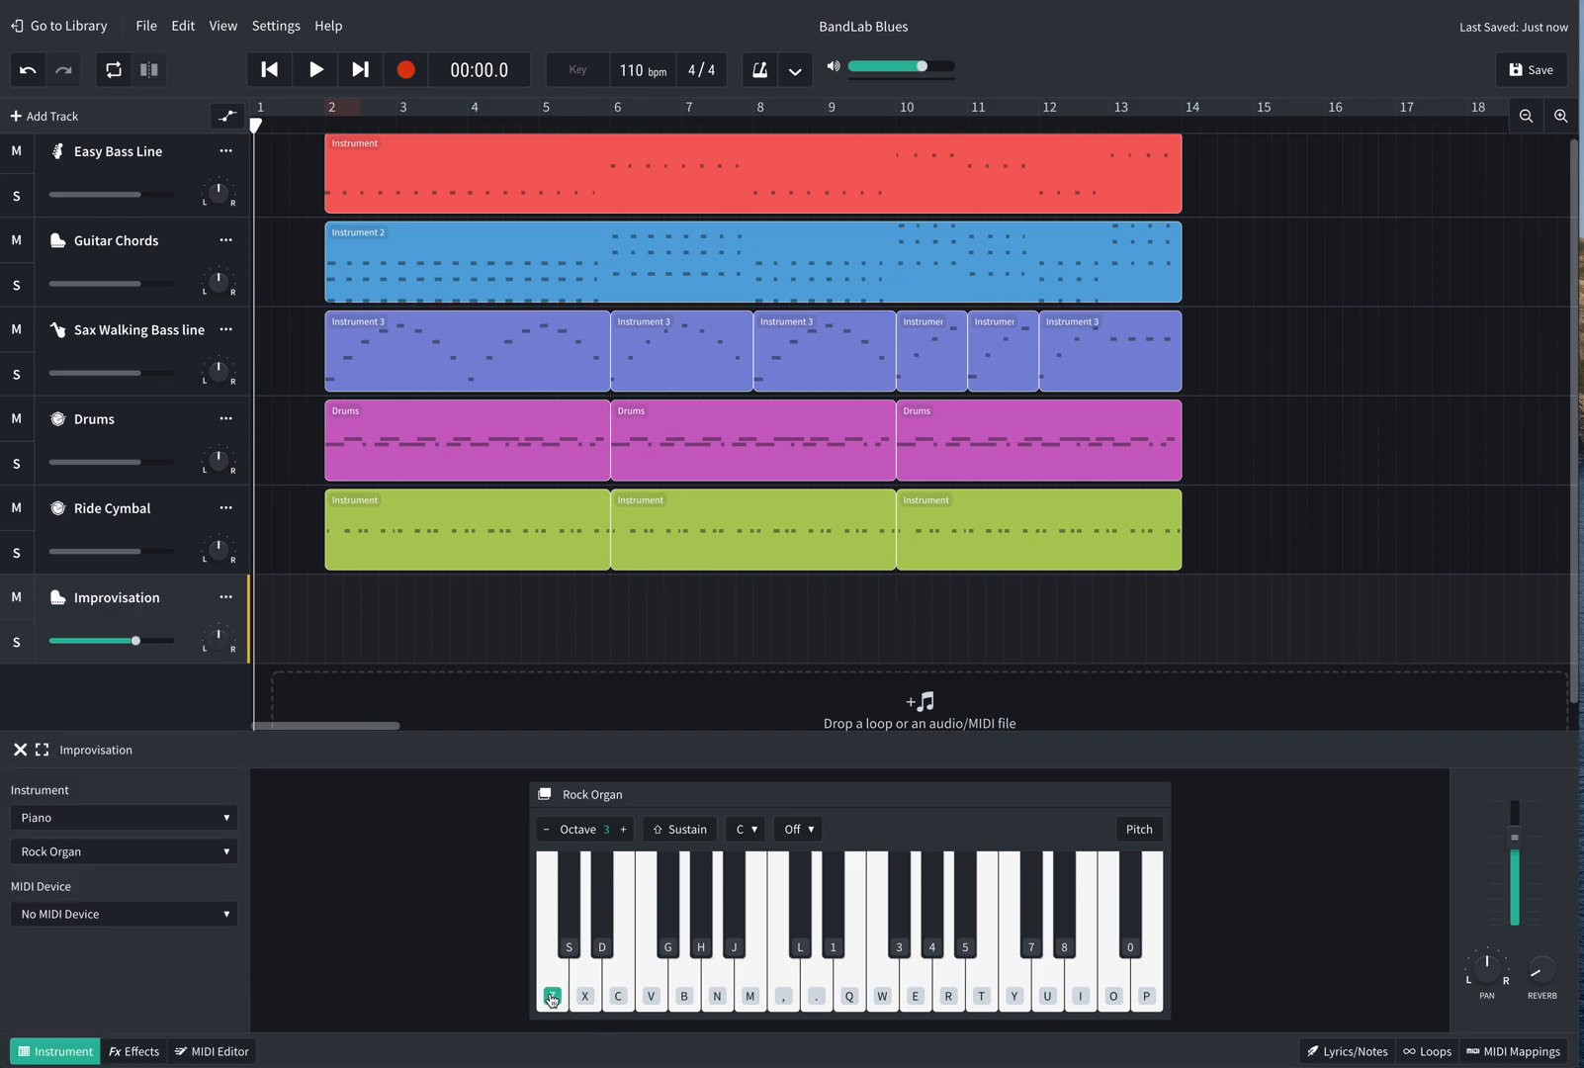
click(679, 1004)
Set the Improvisation track's sound to Vibraphone and test it with a few notes on the virtual keyboard
click(223, 852)
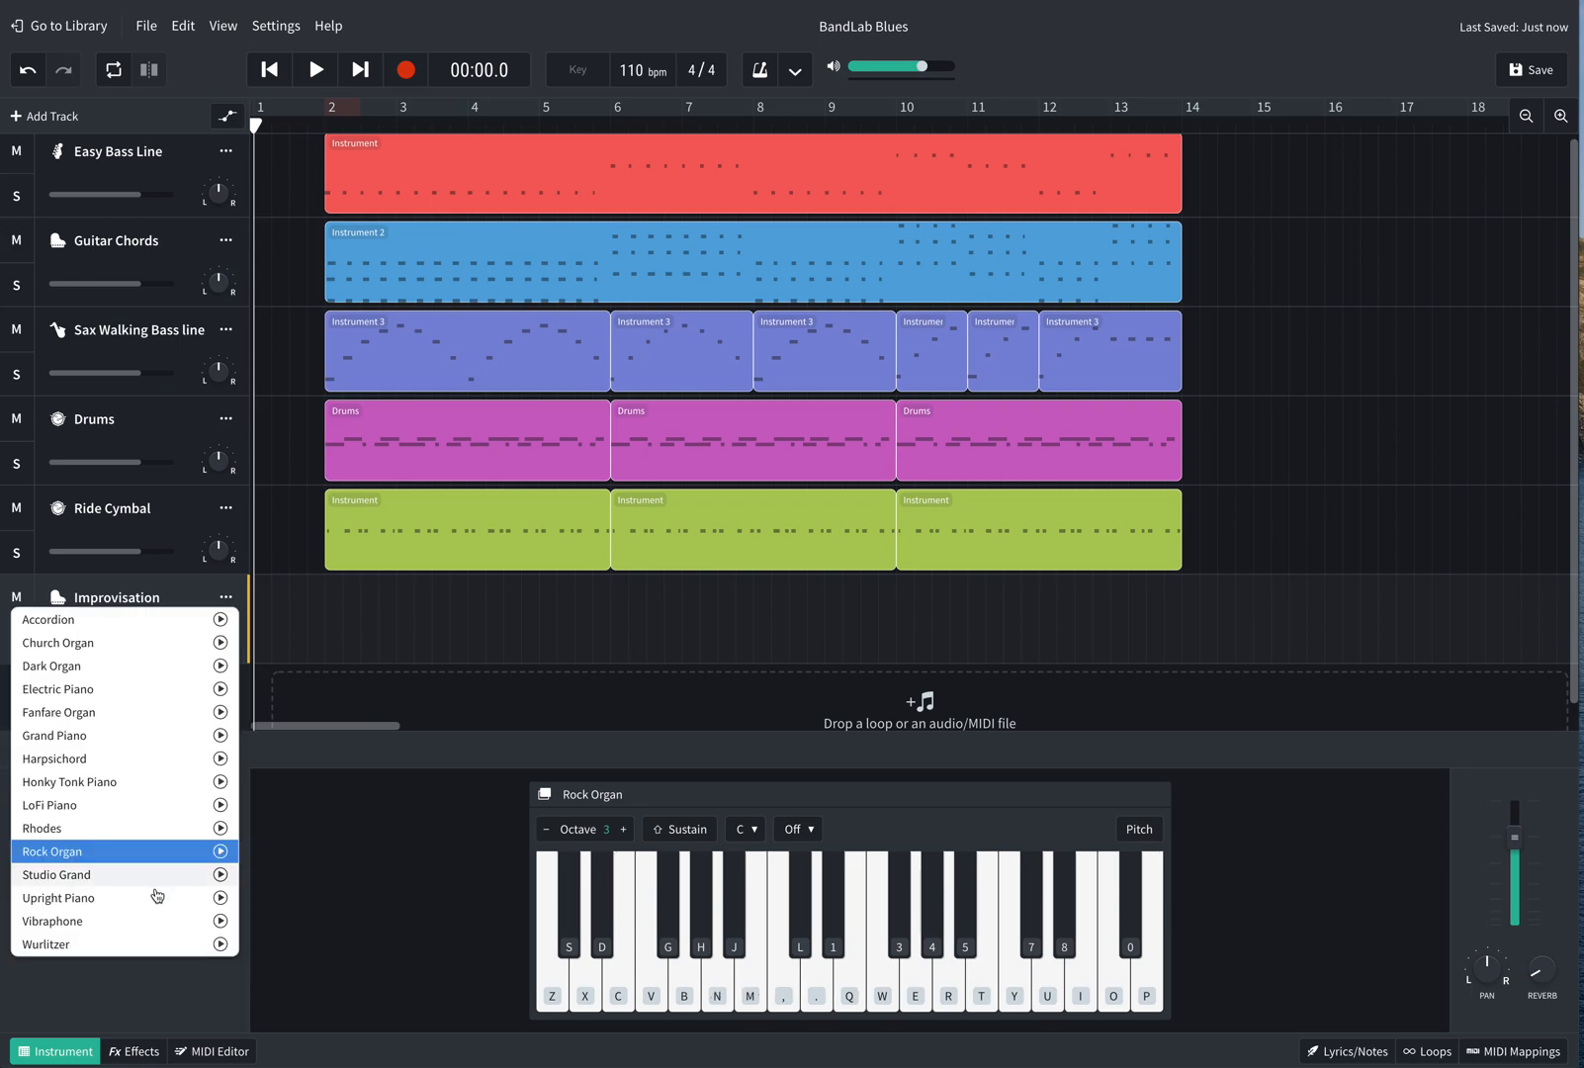
click(153, 923)
click(555, 1001)
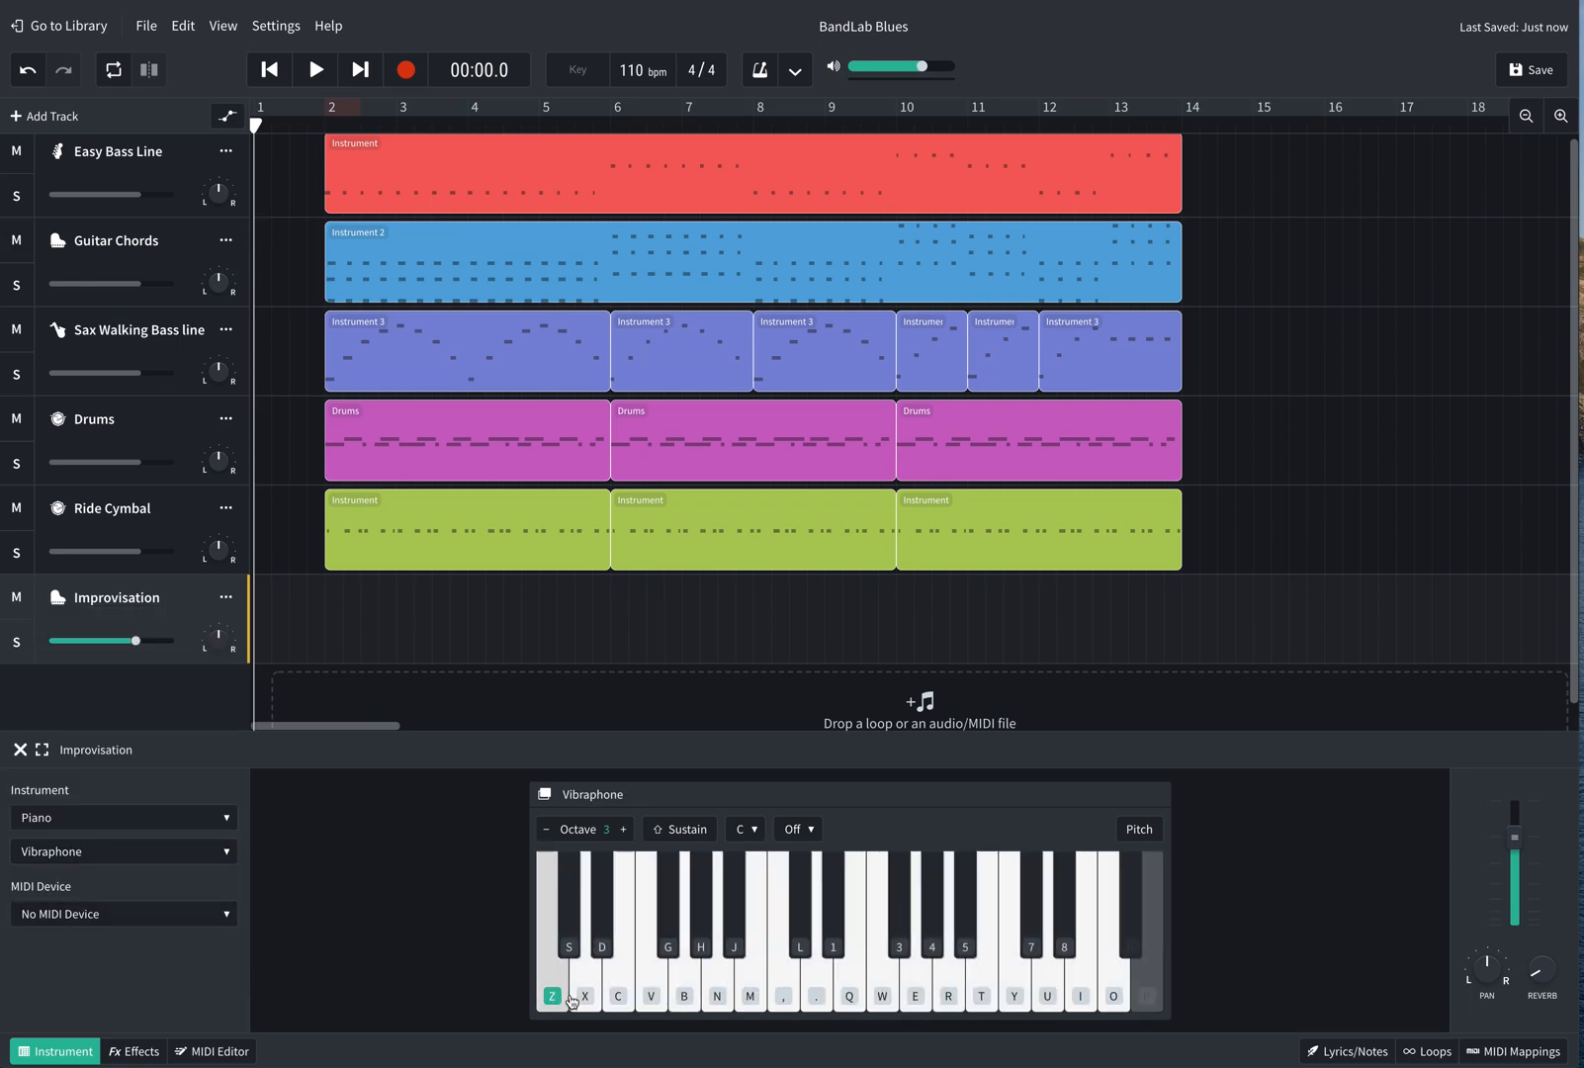
click(652, 1001)
click(734, 934)
click(776, 993)
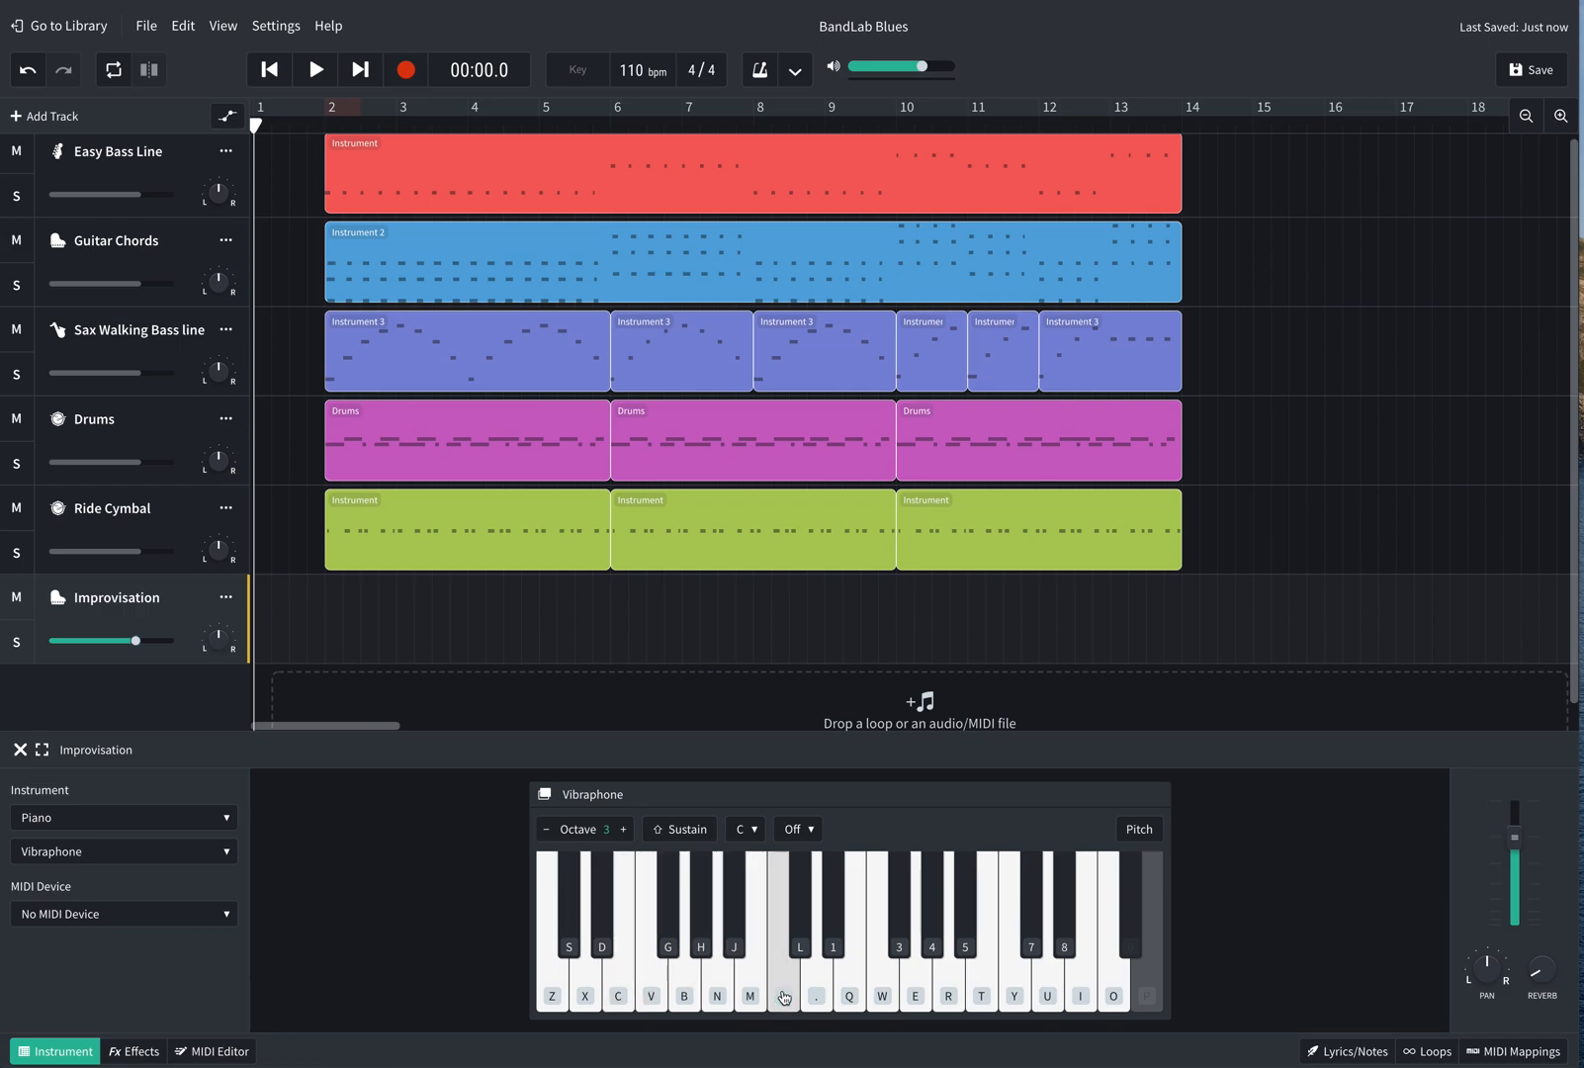
click(710, 924)
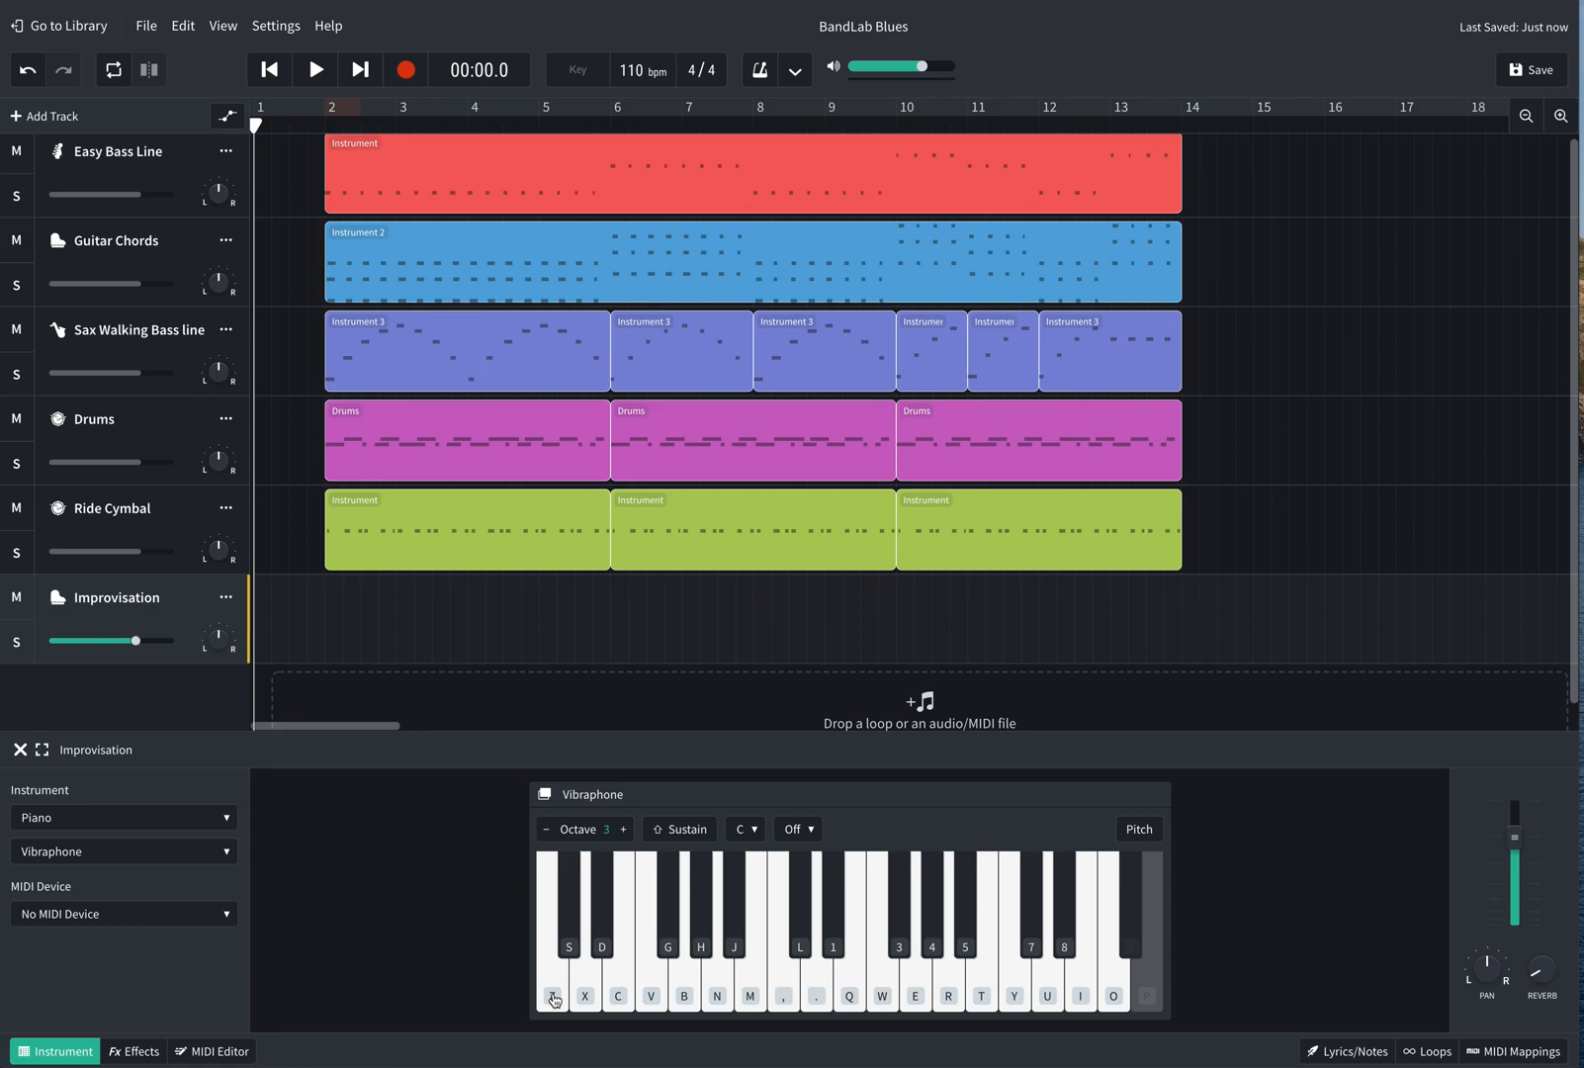
Play the C major scale up one octave and back down on the Vibraphone's virtual keyboard
click(584, 997)
click(618, 995)
click(650, 994)
click(684, 996)
click(716, 997)
click(749, 998)
click(781, 998)
click(759, 1001)
click(717, 996)
click(620, 998)
click(584, 998)
click(553, 1000)
Play the C blues scale upward several times on the virtual keyboard, using C, E-flat, F, F-sharp, G, B-flat and high C
click(554, 1002)
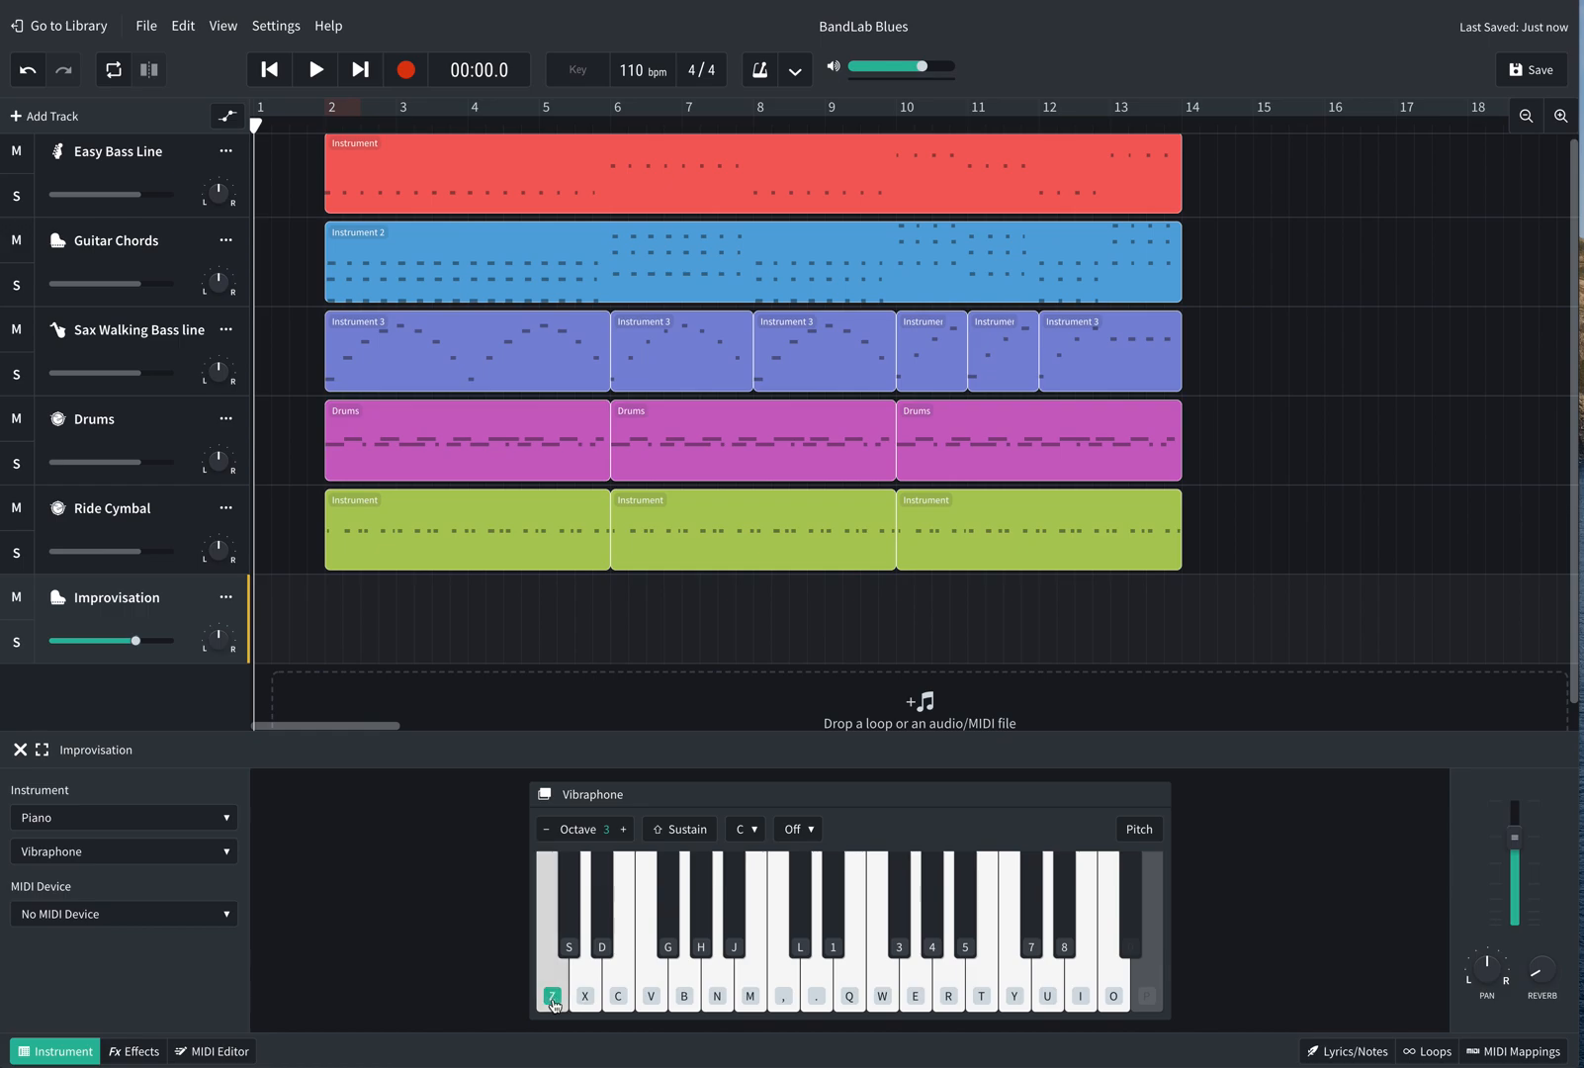
click(600, 947)
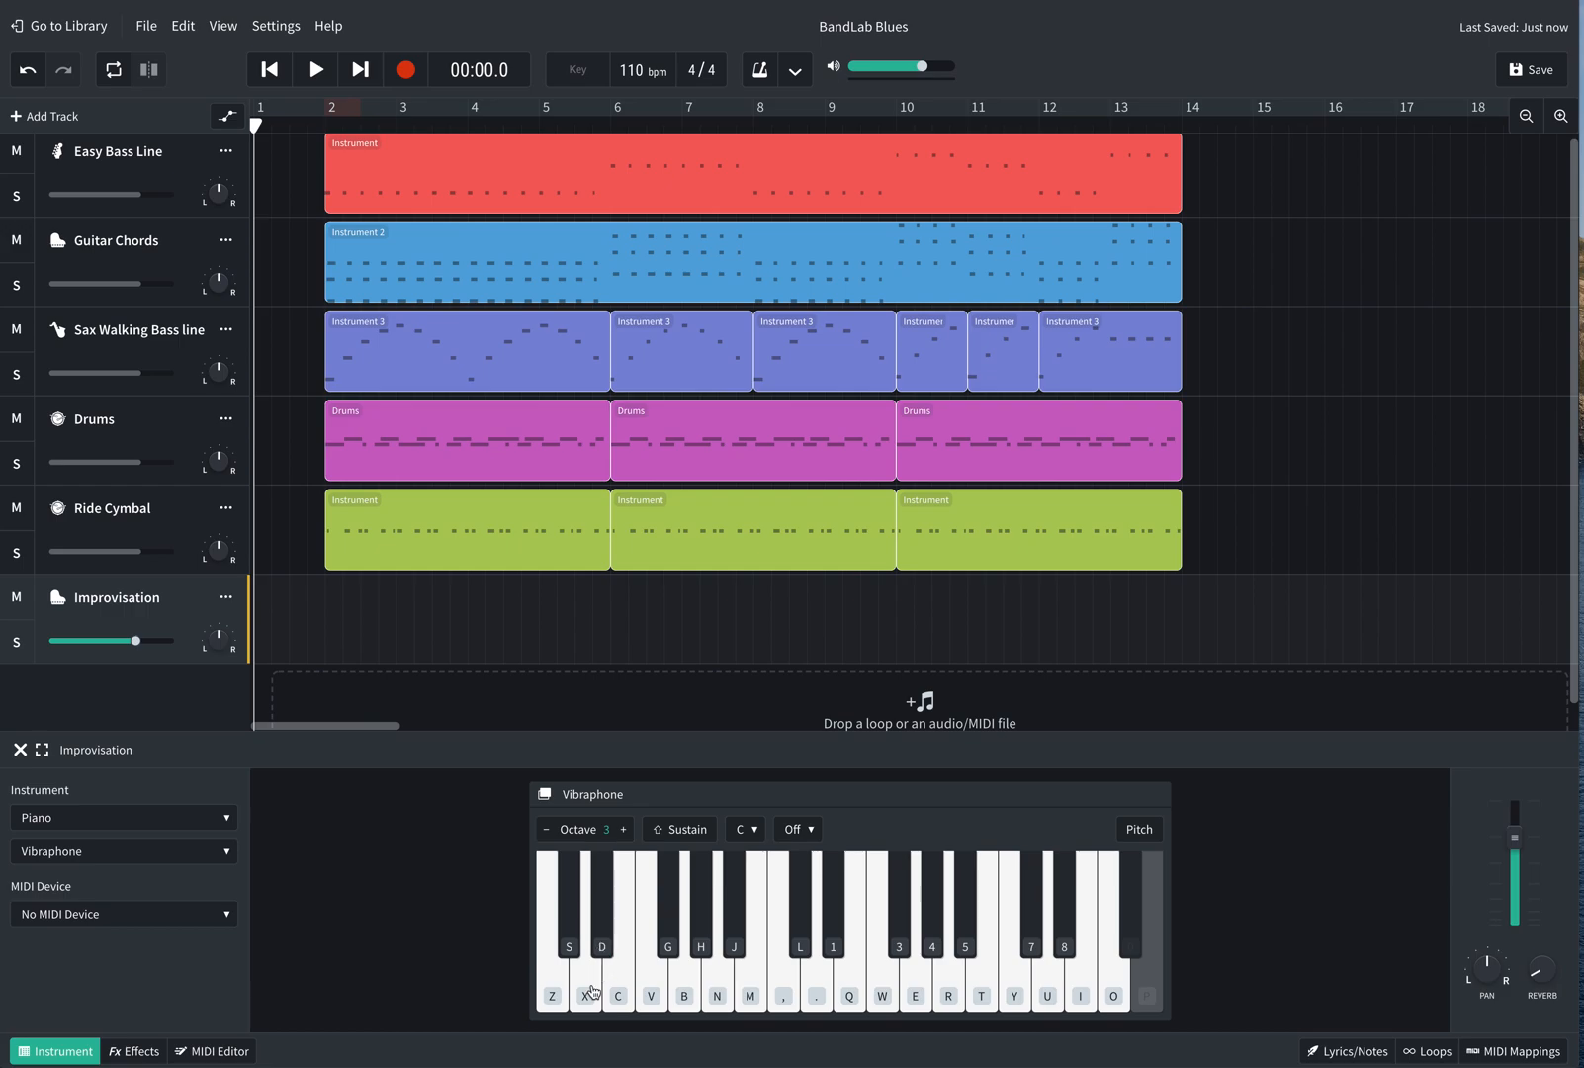
click(601, 936)
click(552, 994)
click(650, 994)
click(668, 947)
click(682, 991)
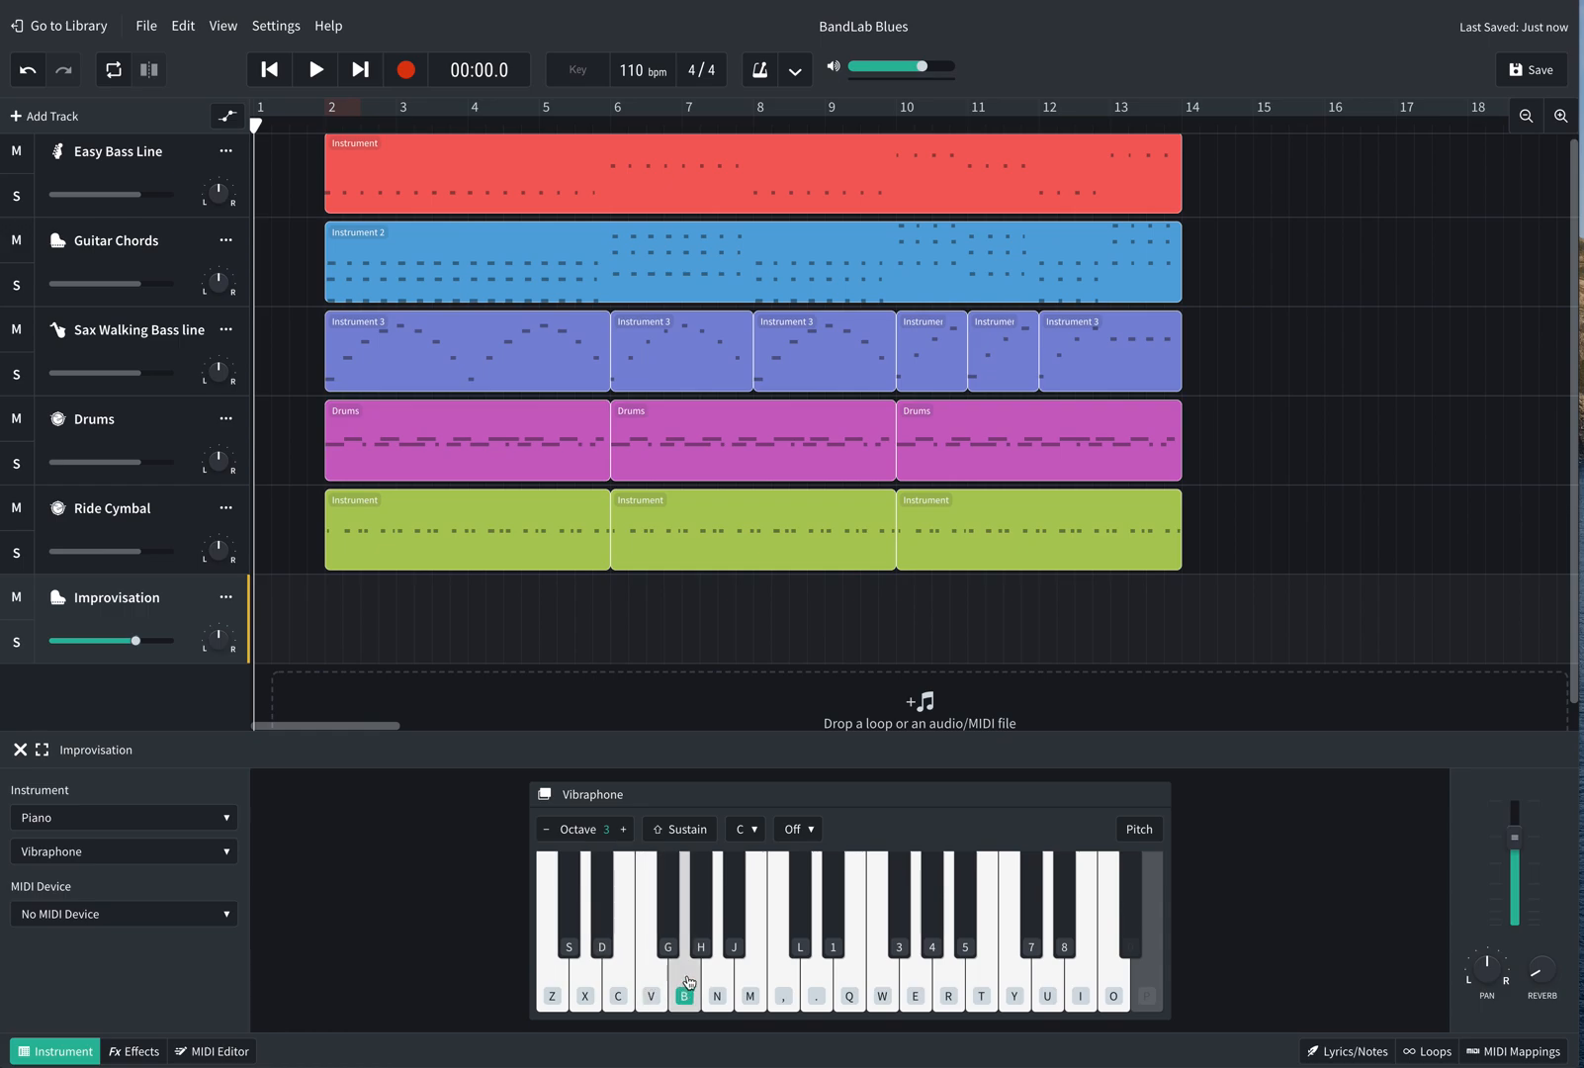
click(786, 999)
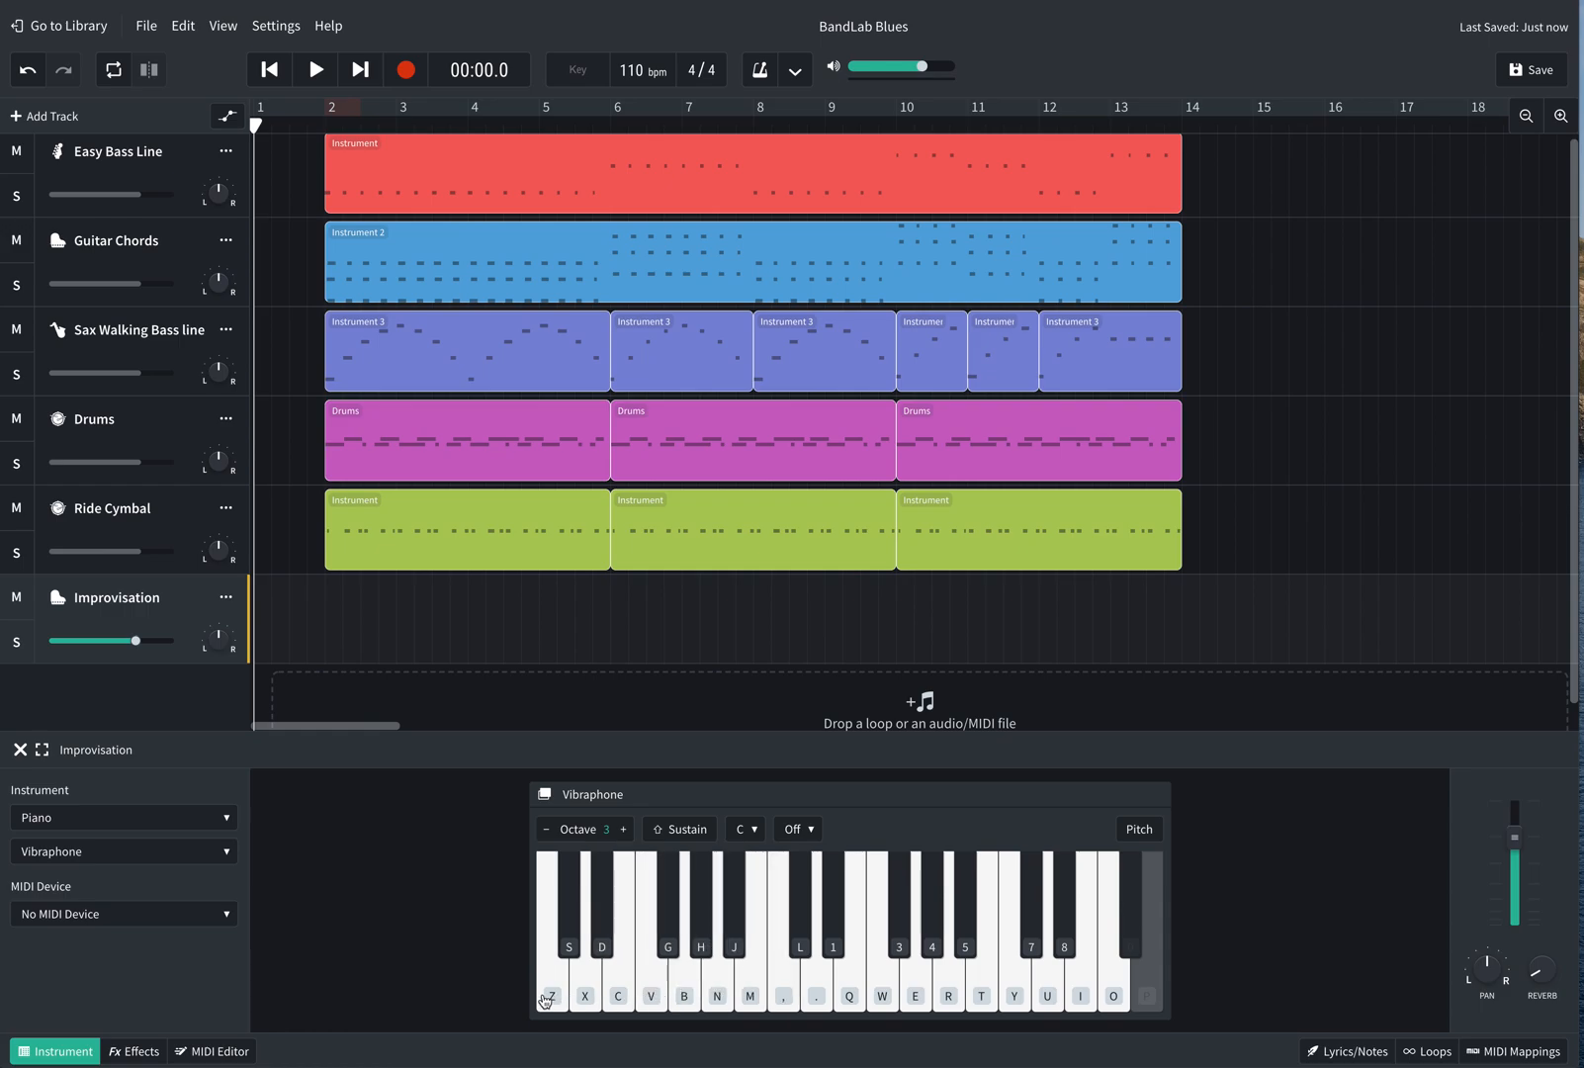
click(601, 944)
click(638, 984)
click(668, 945)
click(683, 989)
click(736, 945)
click(776, 993)
click(554, 994)
click(603, 949)
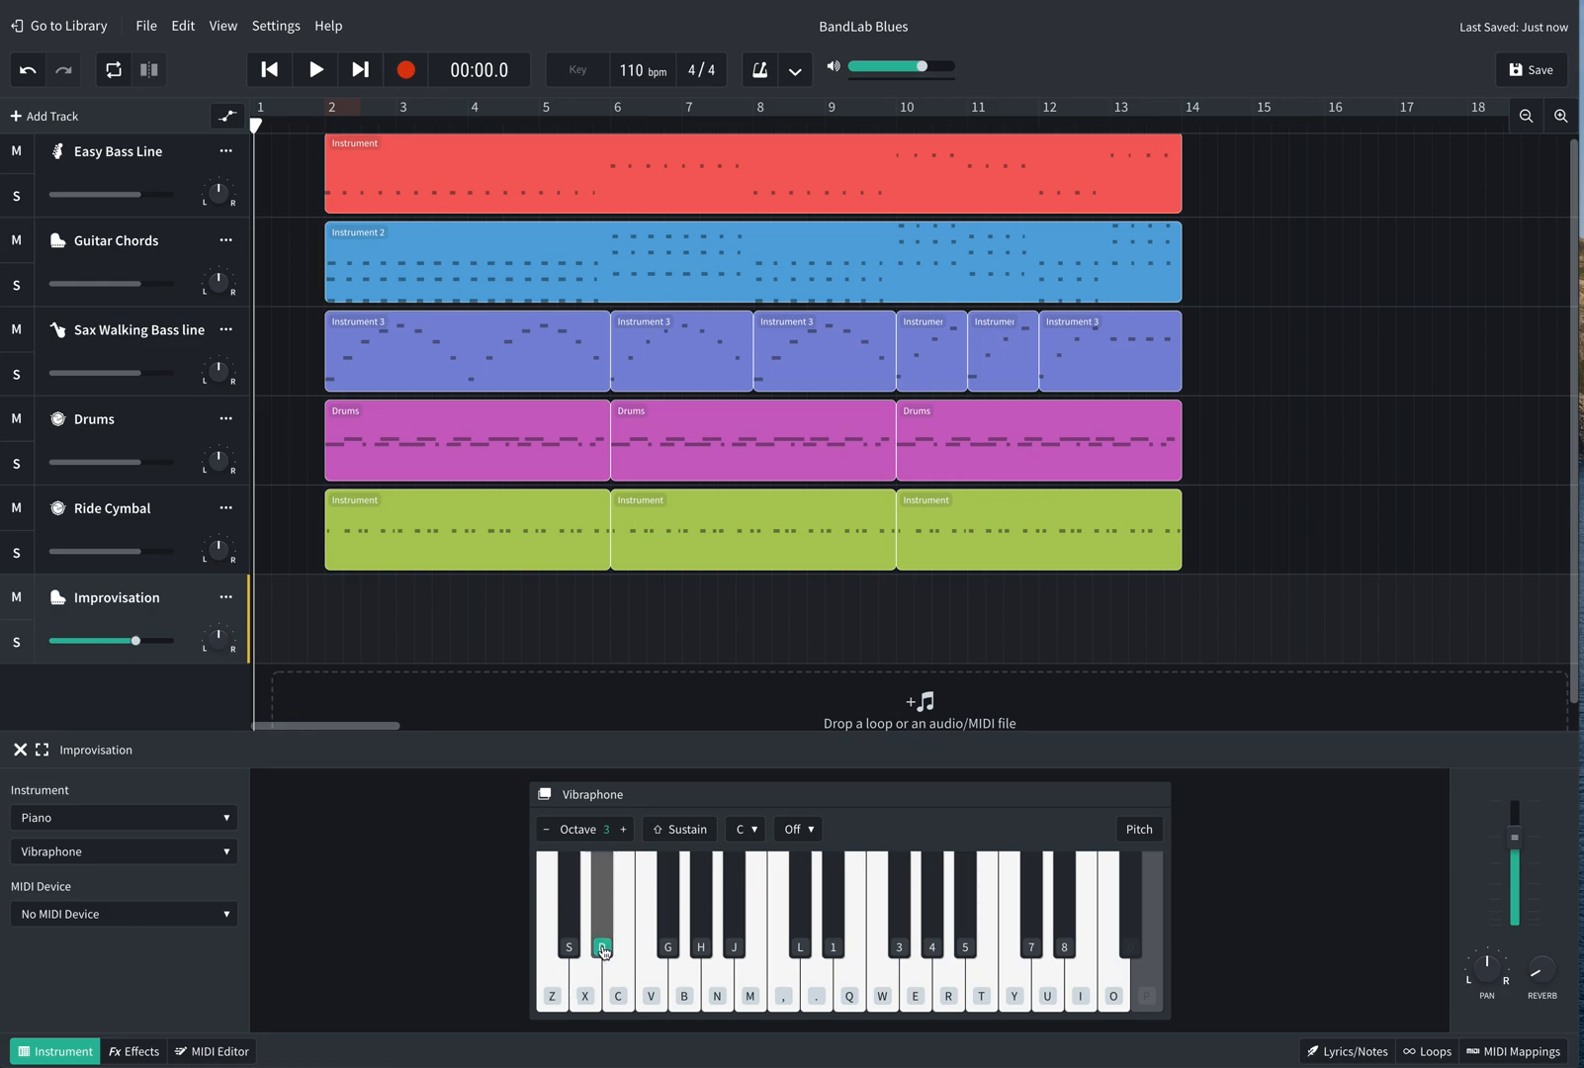
click(644, 996)
click(667, 944)
click(731, 949)
click(788, 1005)
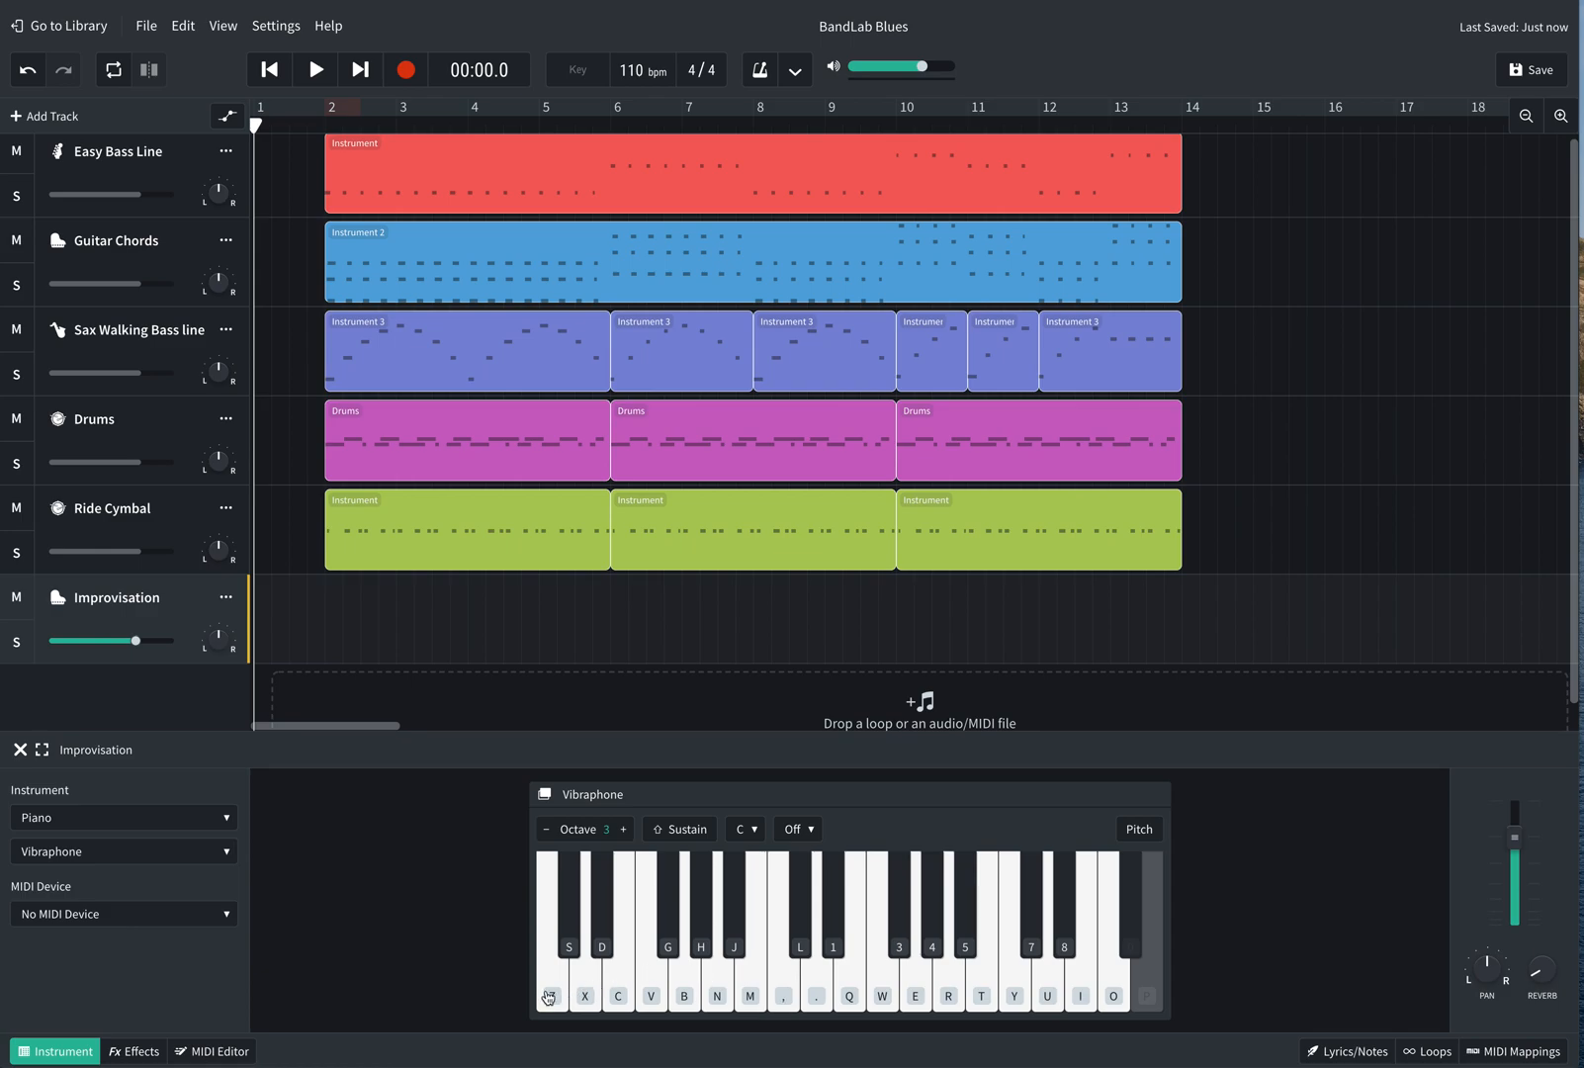
Practise a short improvised phrase on the Vibraphone using only the notes C, E-flat and F
key(z)
key(d)
key(v)
key(d)
key(v)
key(v)
key(d)
key(z)
key(d)
key(z)
Mute the Guitar Chords and Sax Walking Bass line tracks, then preview the remaining backing and return to the start
click(18, 248)
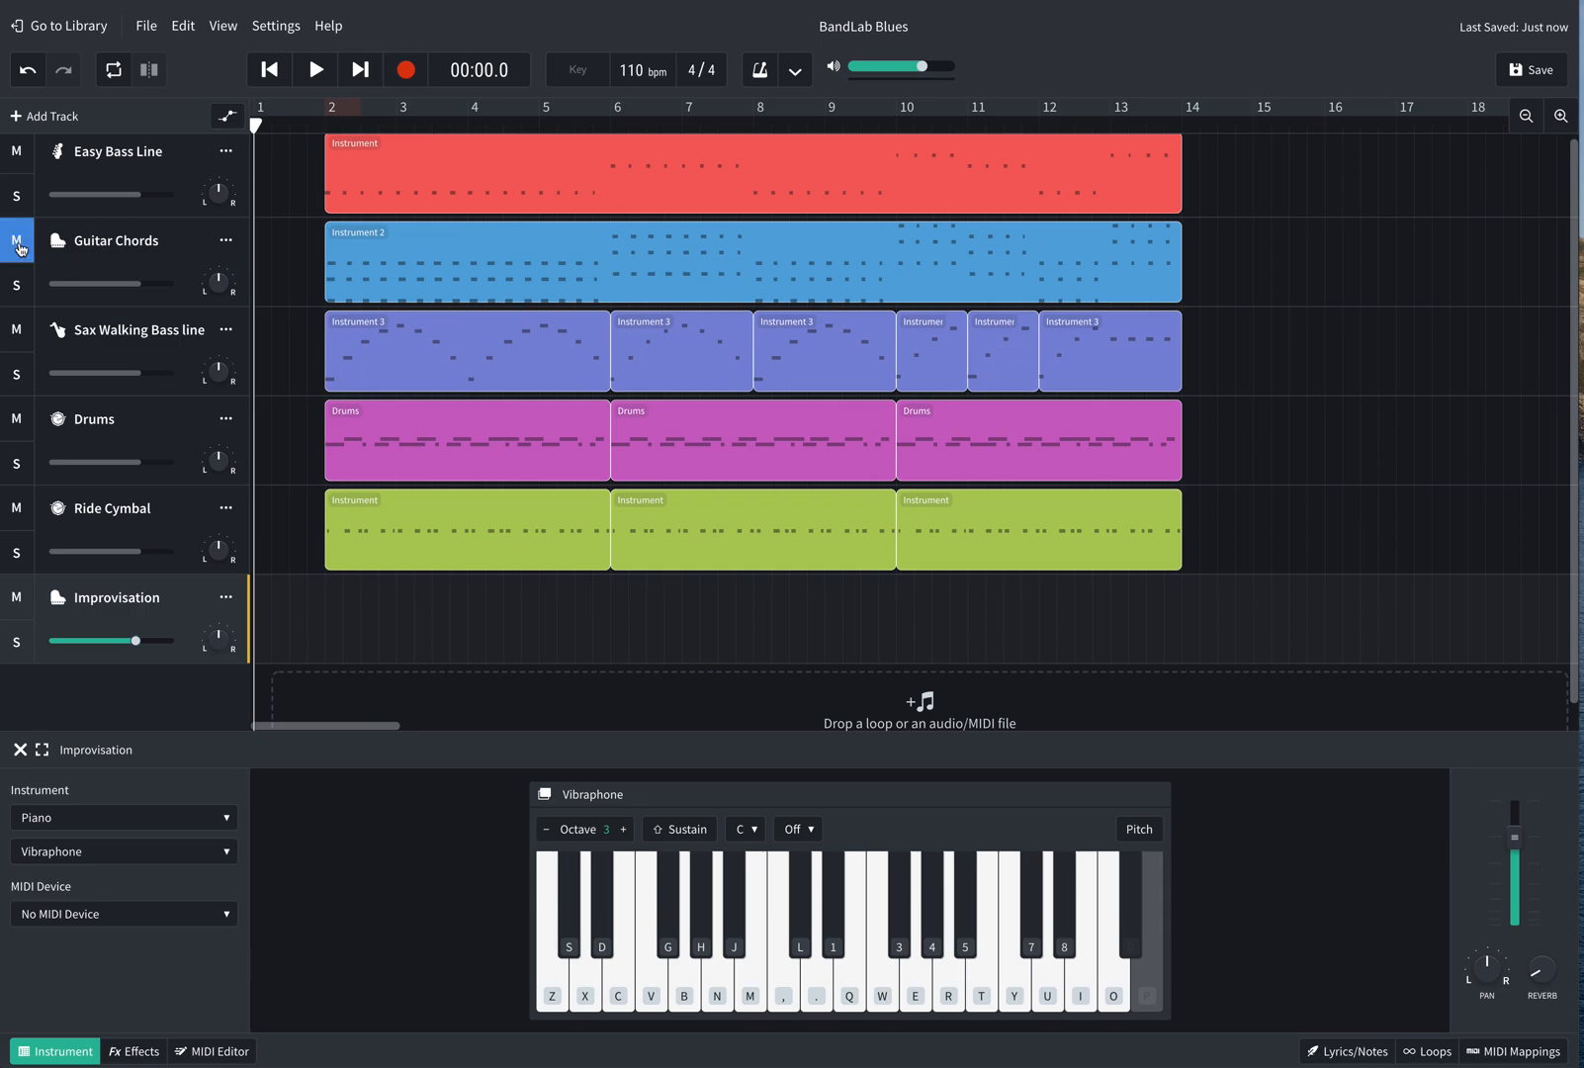
click(17, 332)
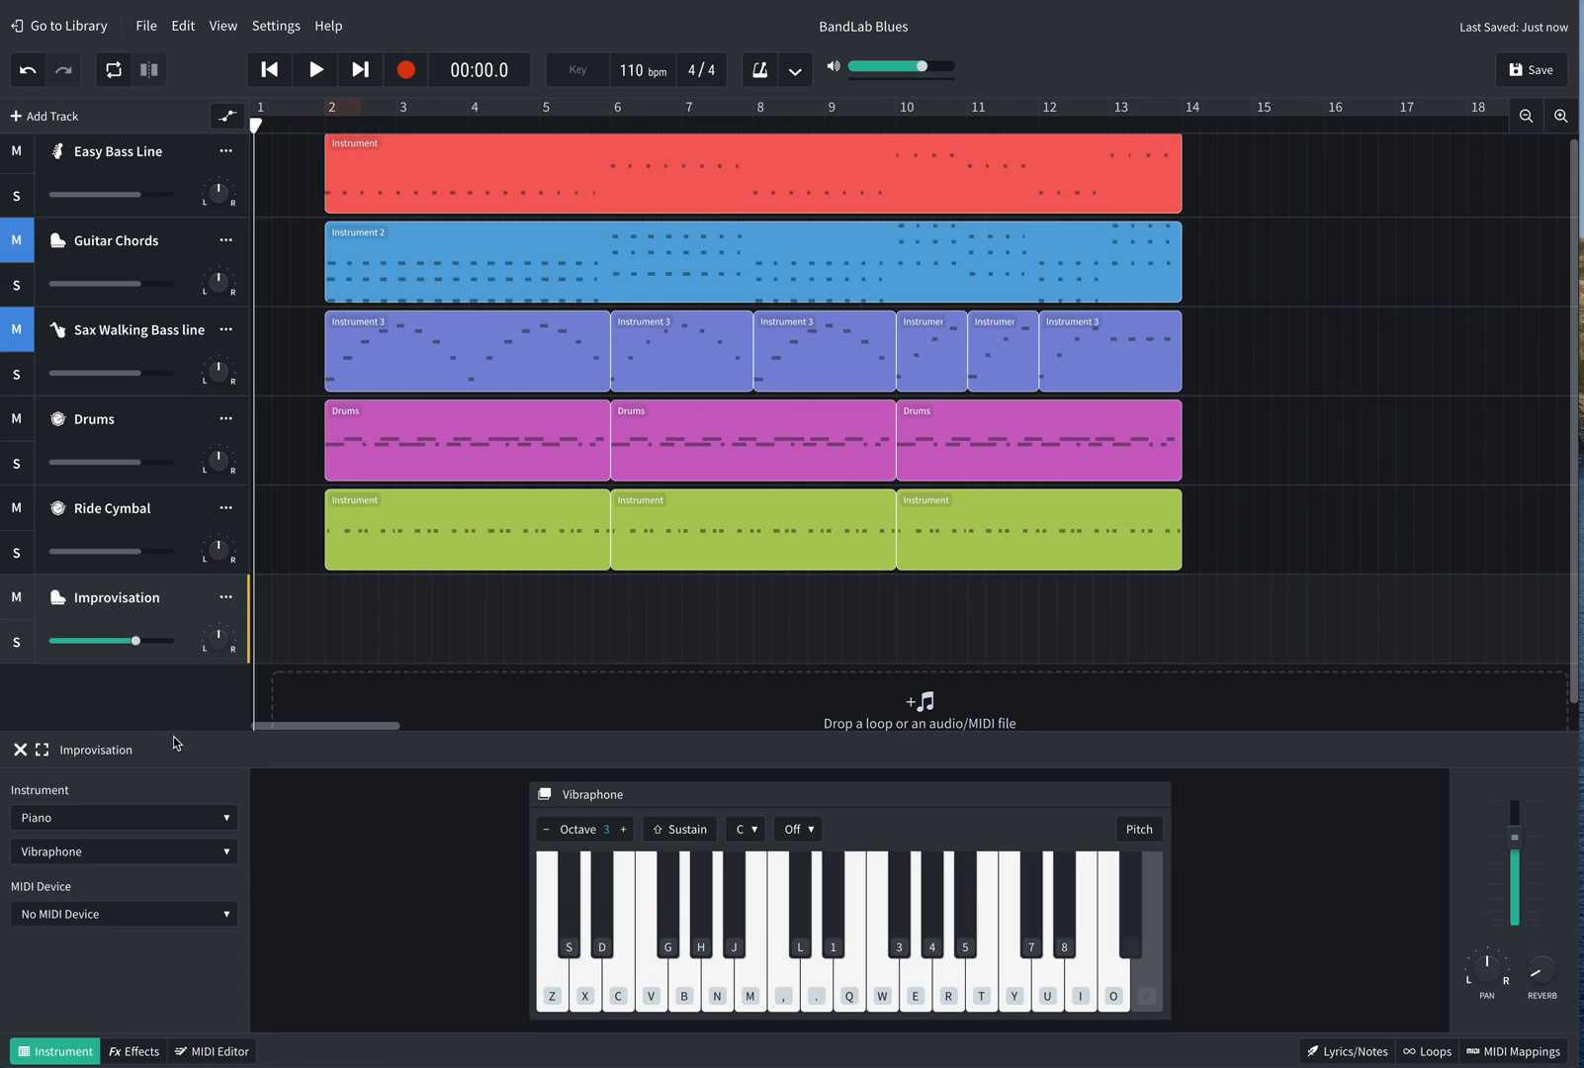
click(315, 72)
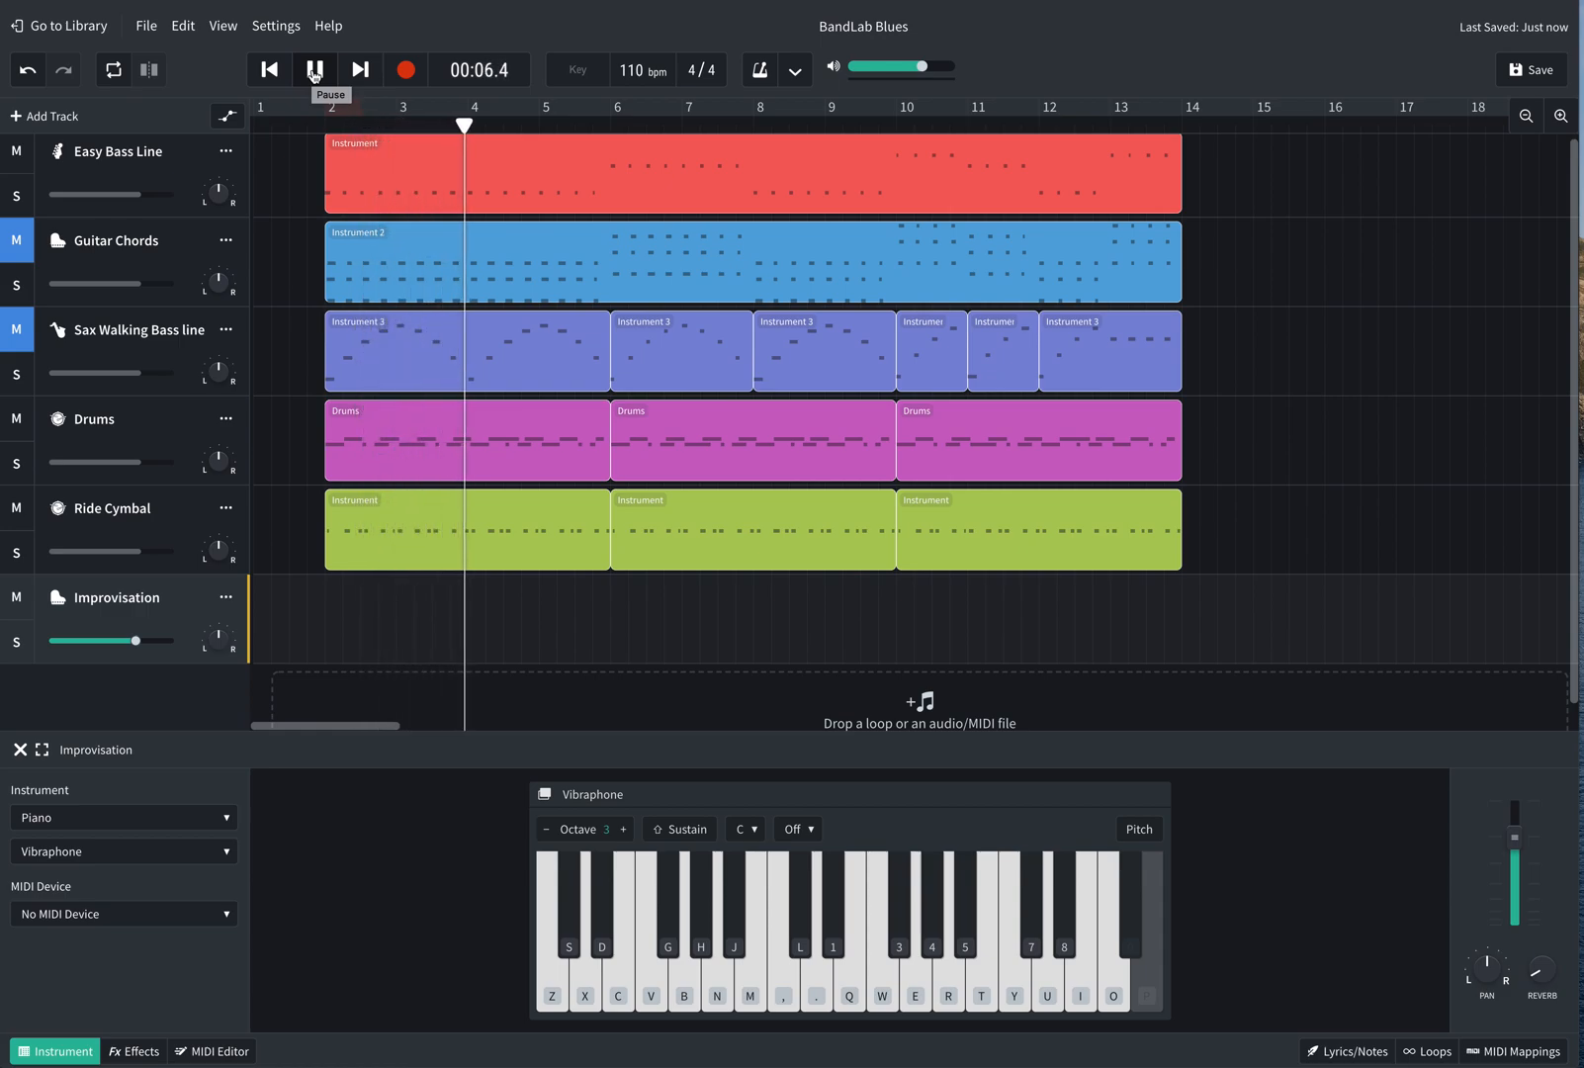
click(313, 71)
click(269, 70)
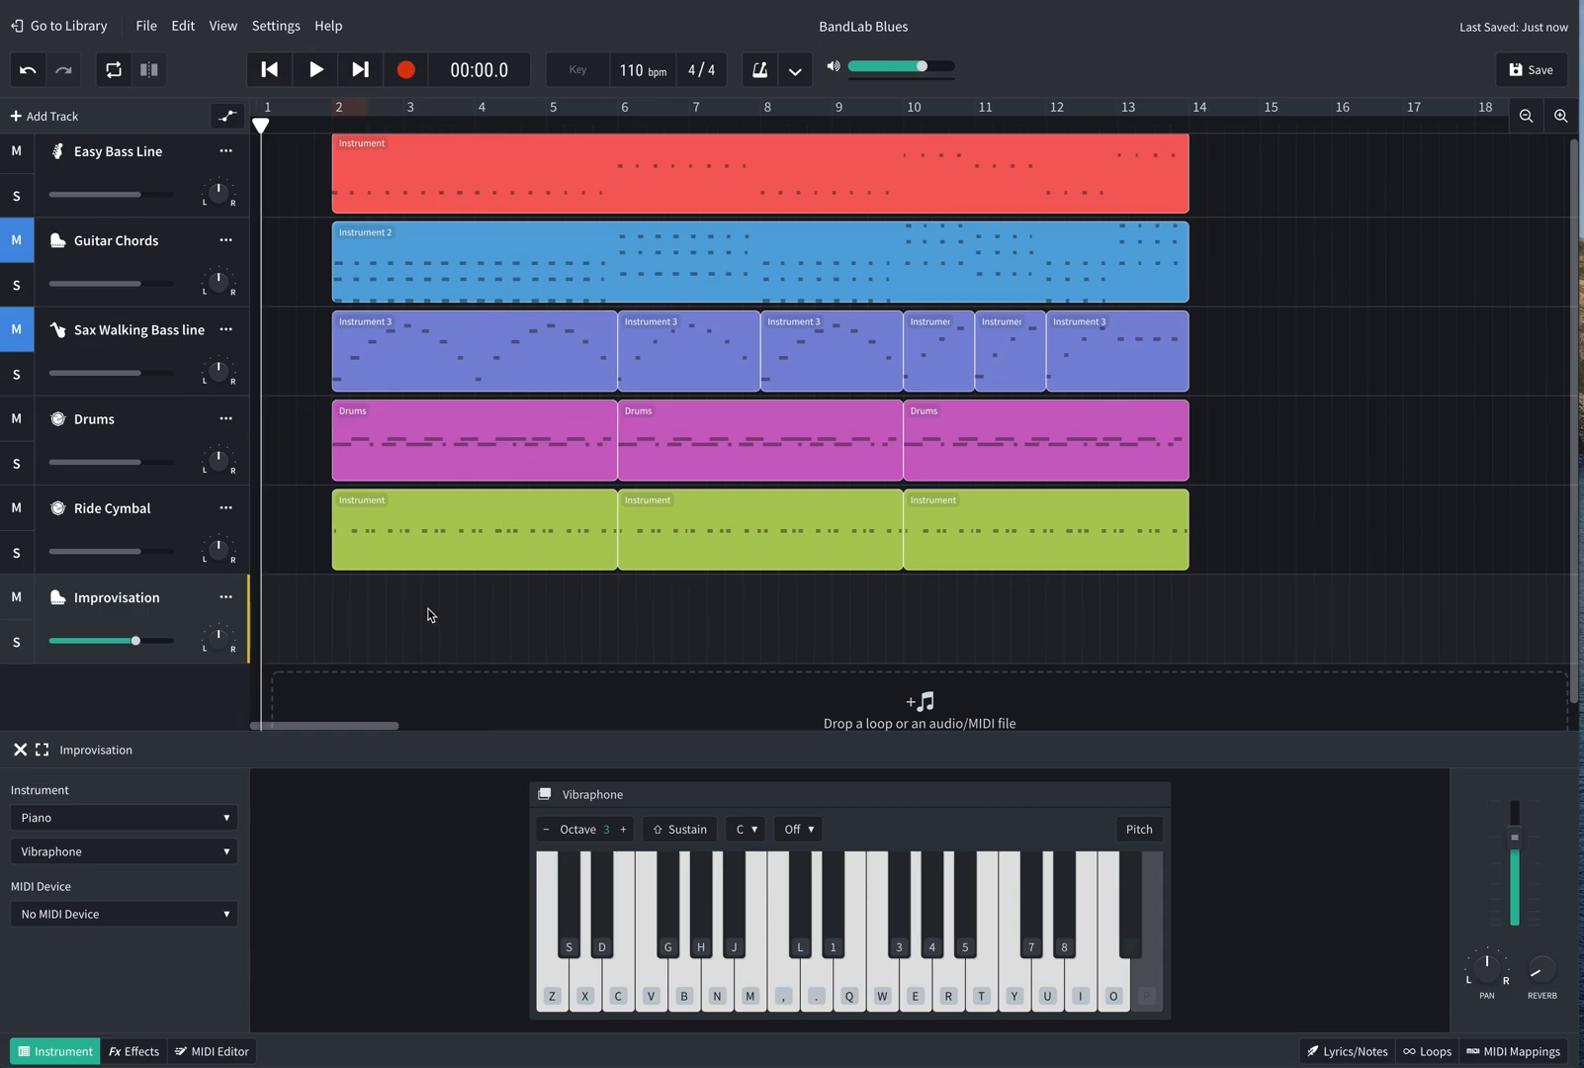
Play the backing from the start, improvise over it on the Vibraphone with C blues scale notes, and stop playback past bar 16
click(315, 69)
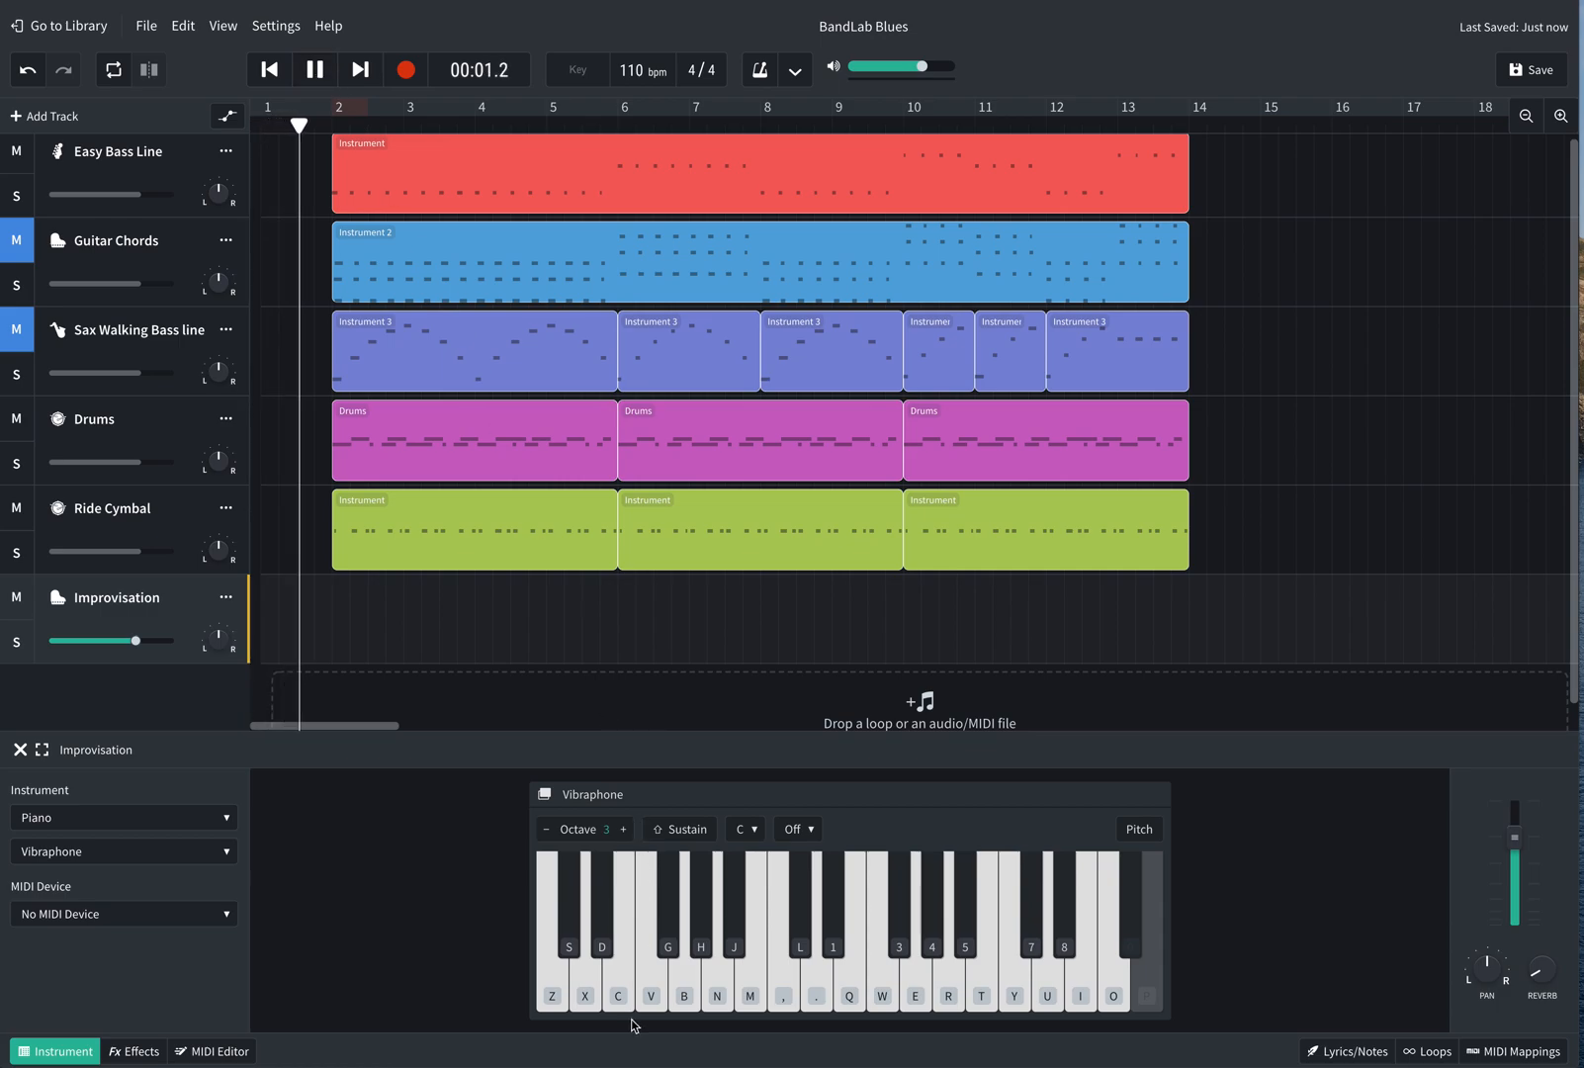
click(556, 996)
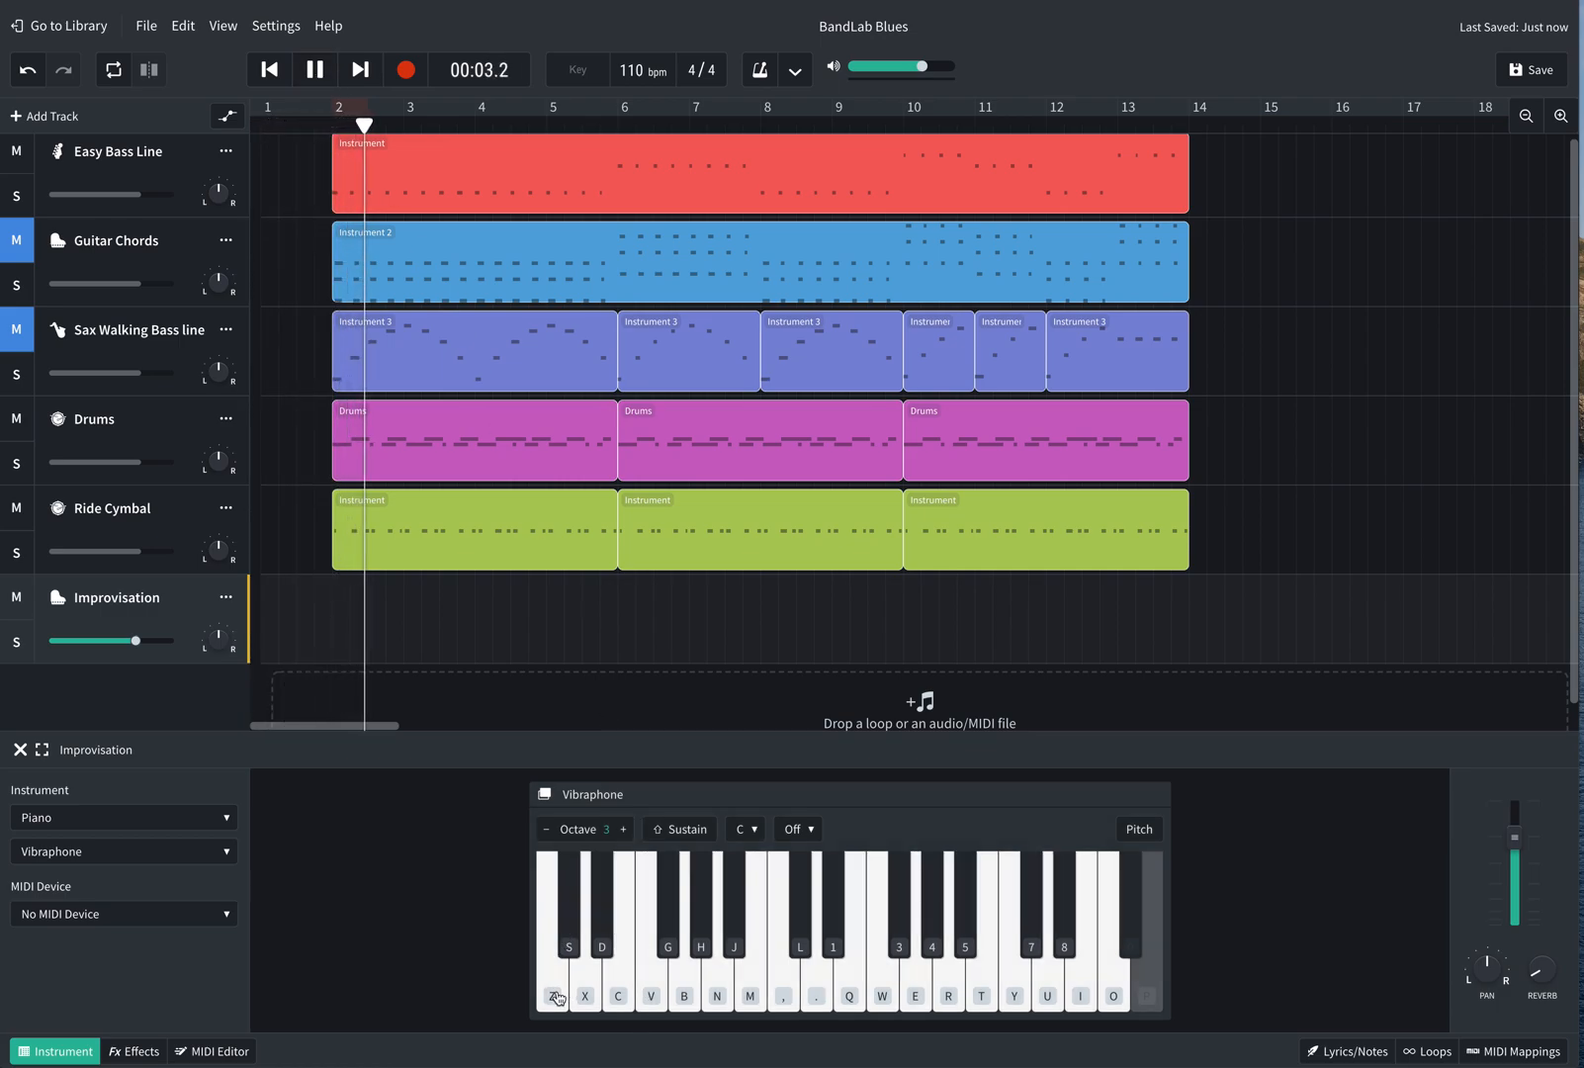
click(603, 947)
click(638, 976)
click(607, 952)
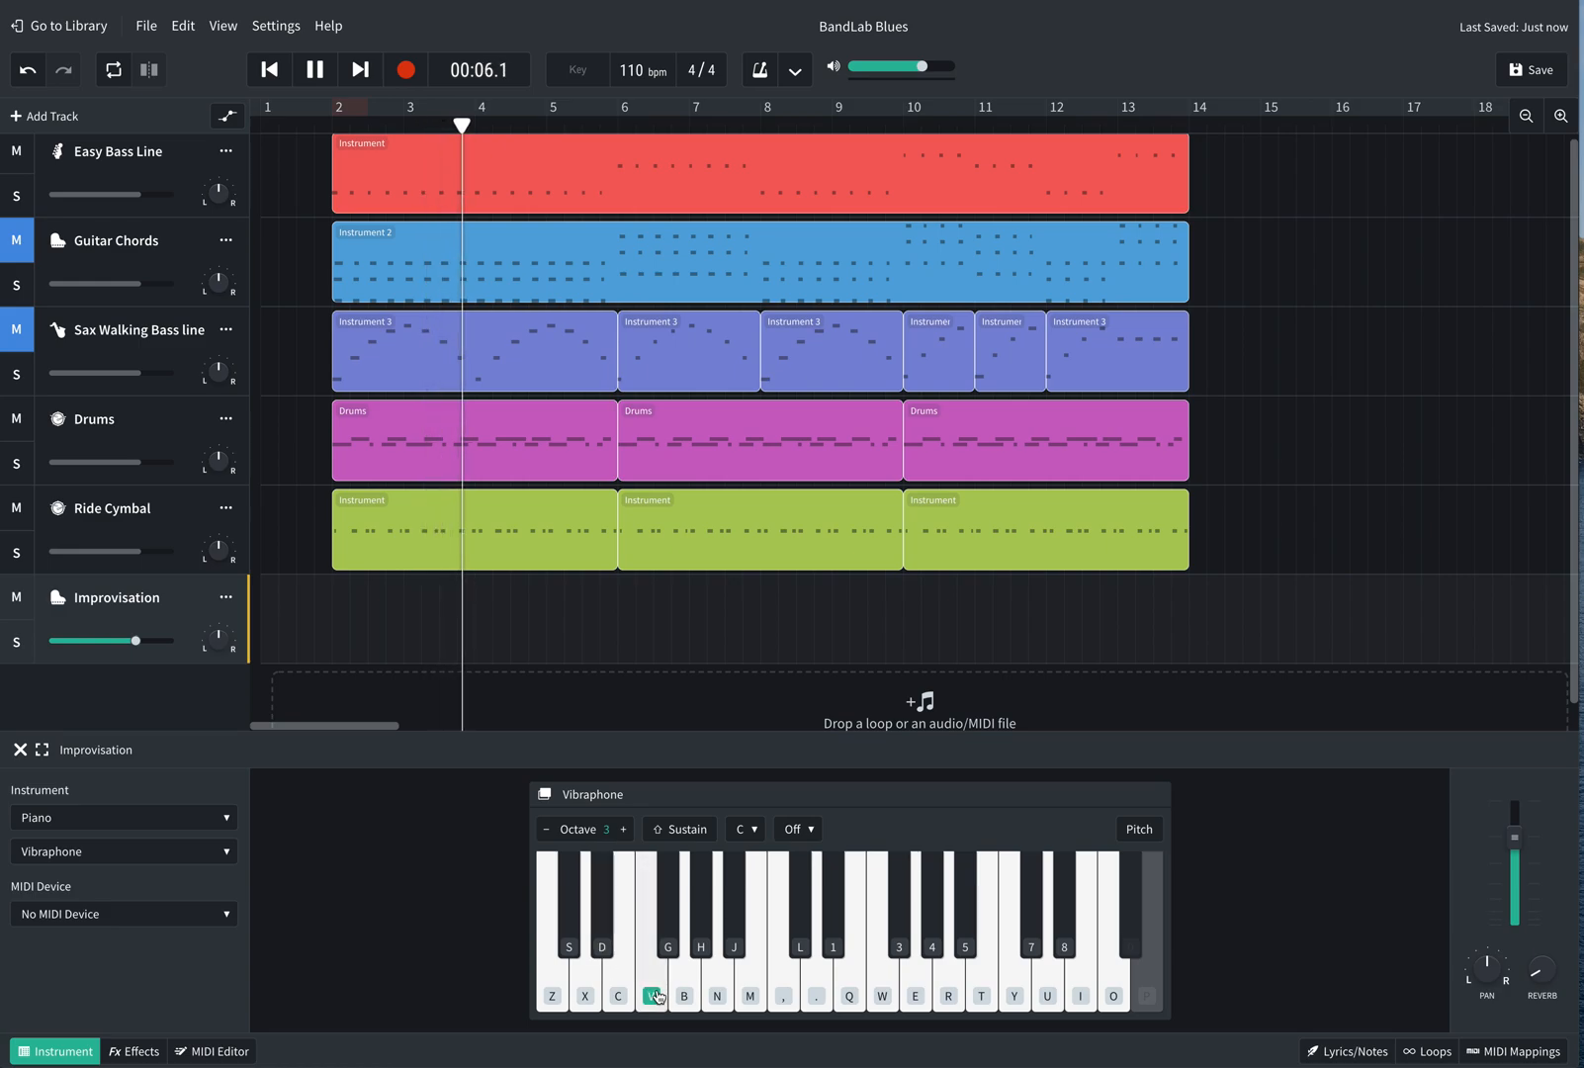
click(599, 946)
click(653, 989)
click(653, 988)
click(667, 929)
click(601, 939)
click(550, 989)
click(551, 989)
click(550, 989)
click(601, 939)
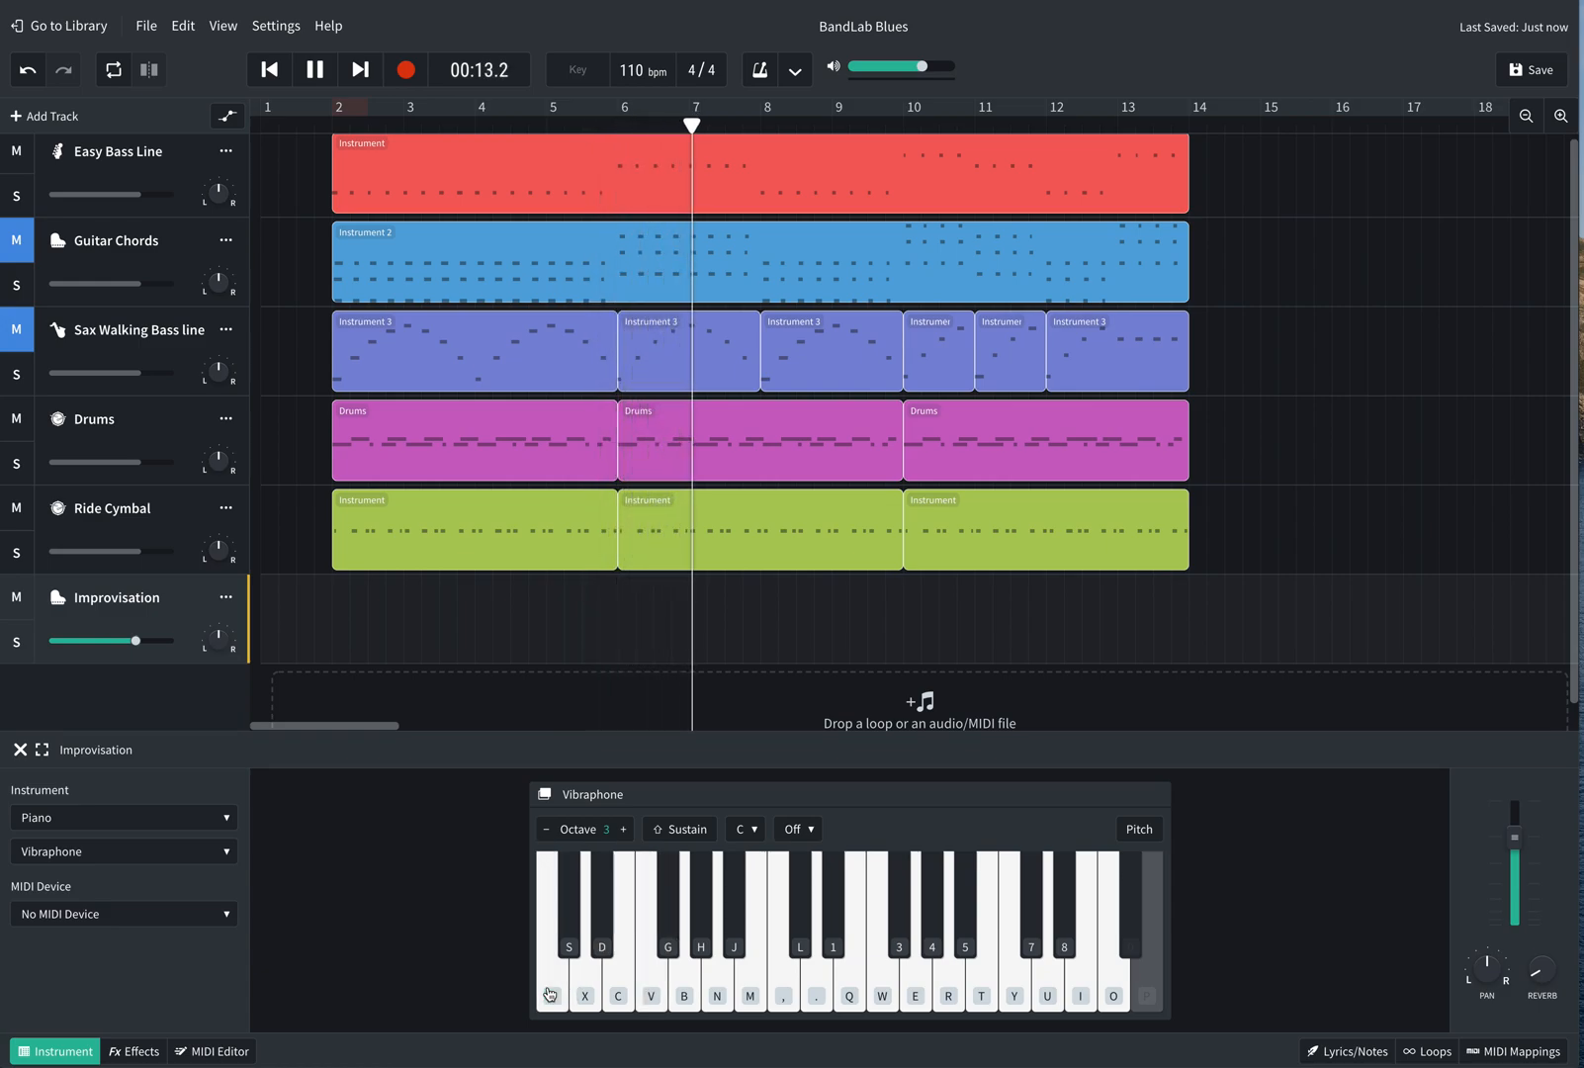
click(605, 955)
click(552, 994)
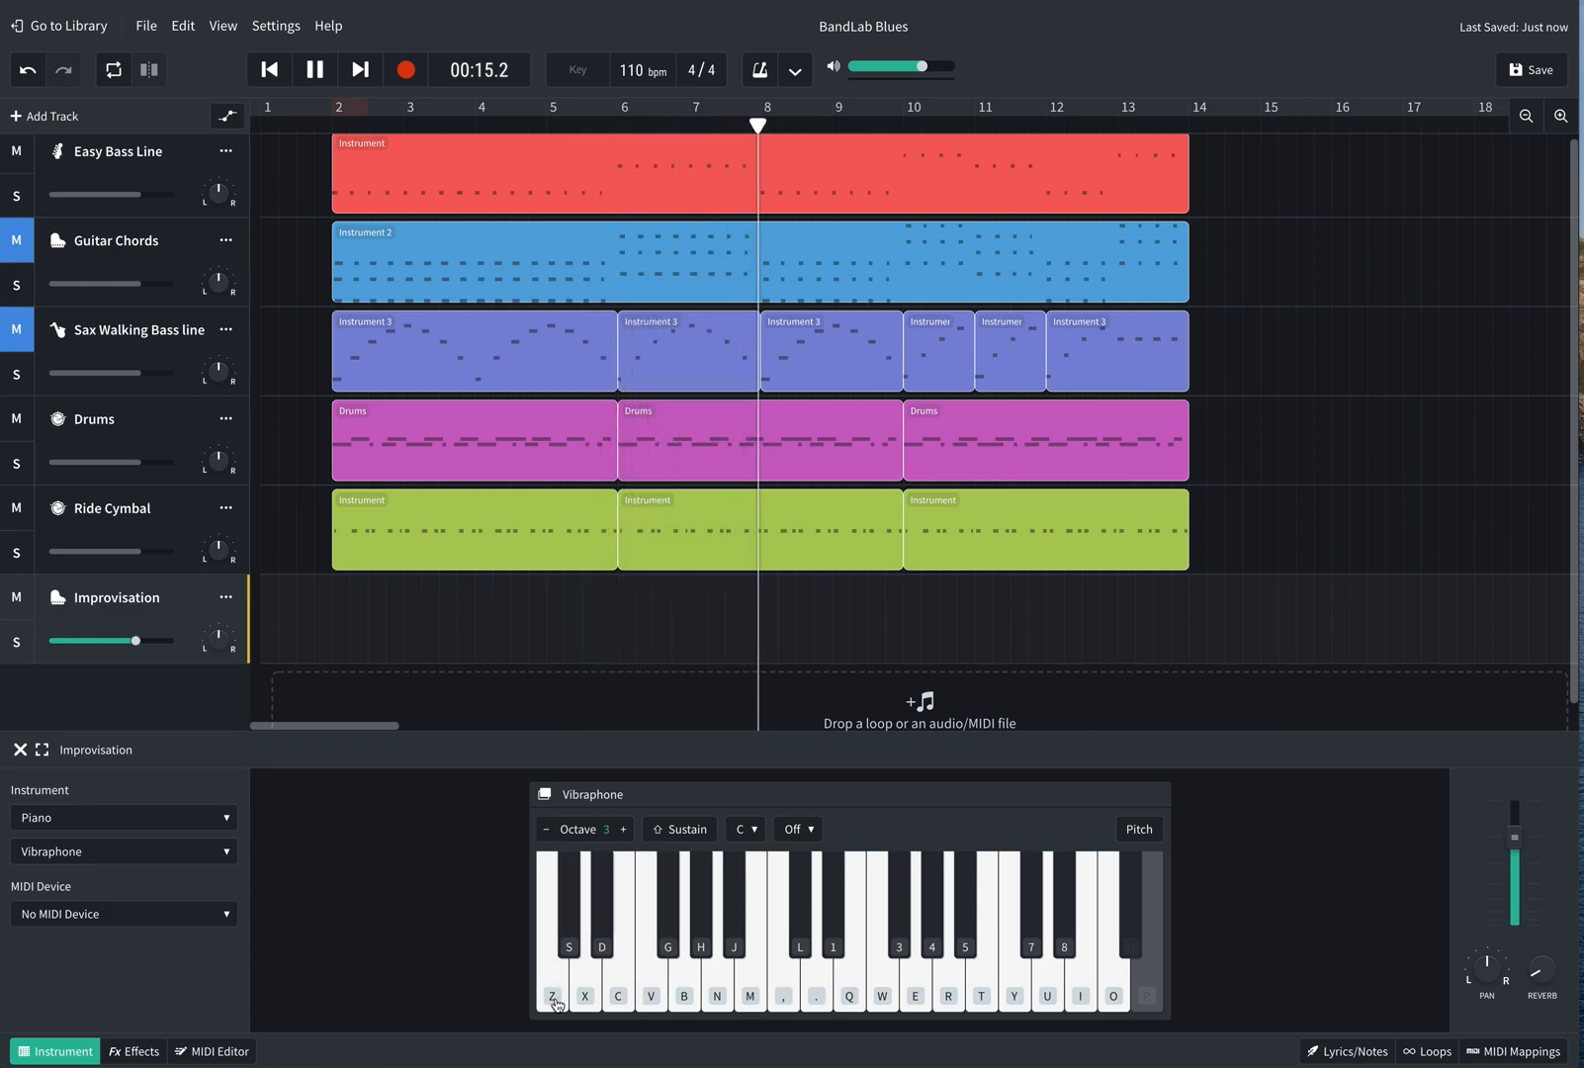
click(604, 947)
click(681, 1000)
click(681, 1001)
click(667, 944)
click(651, 994)
click(605, 947)
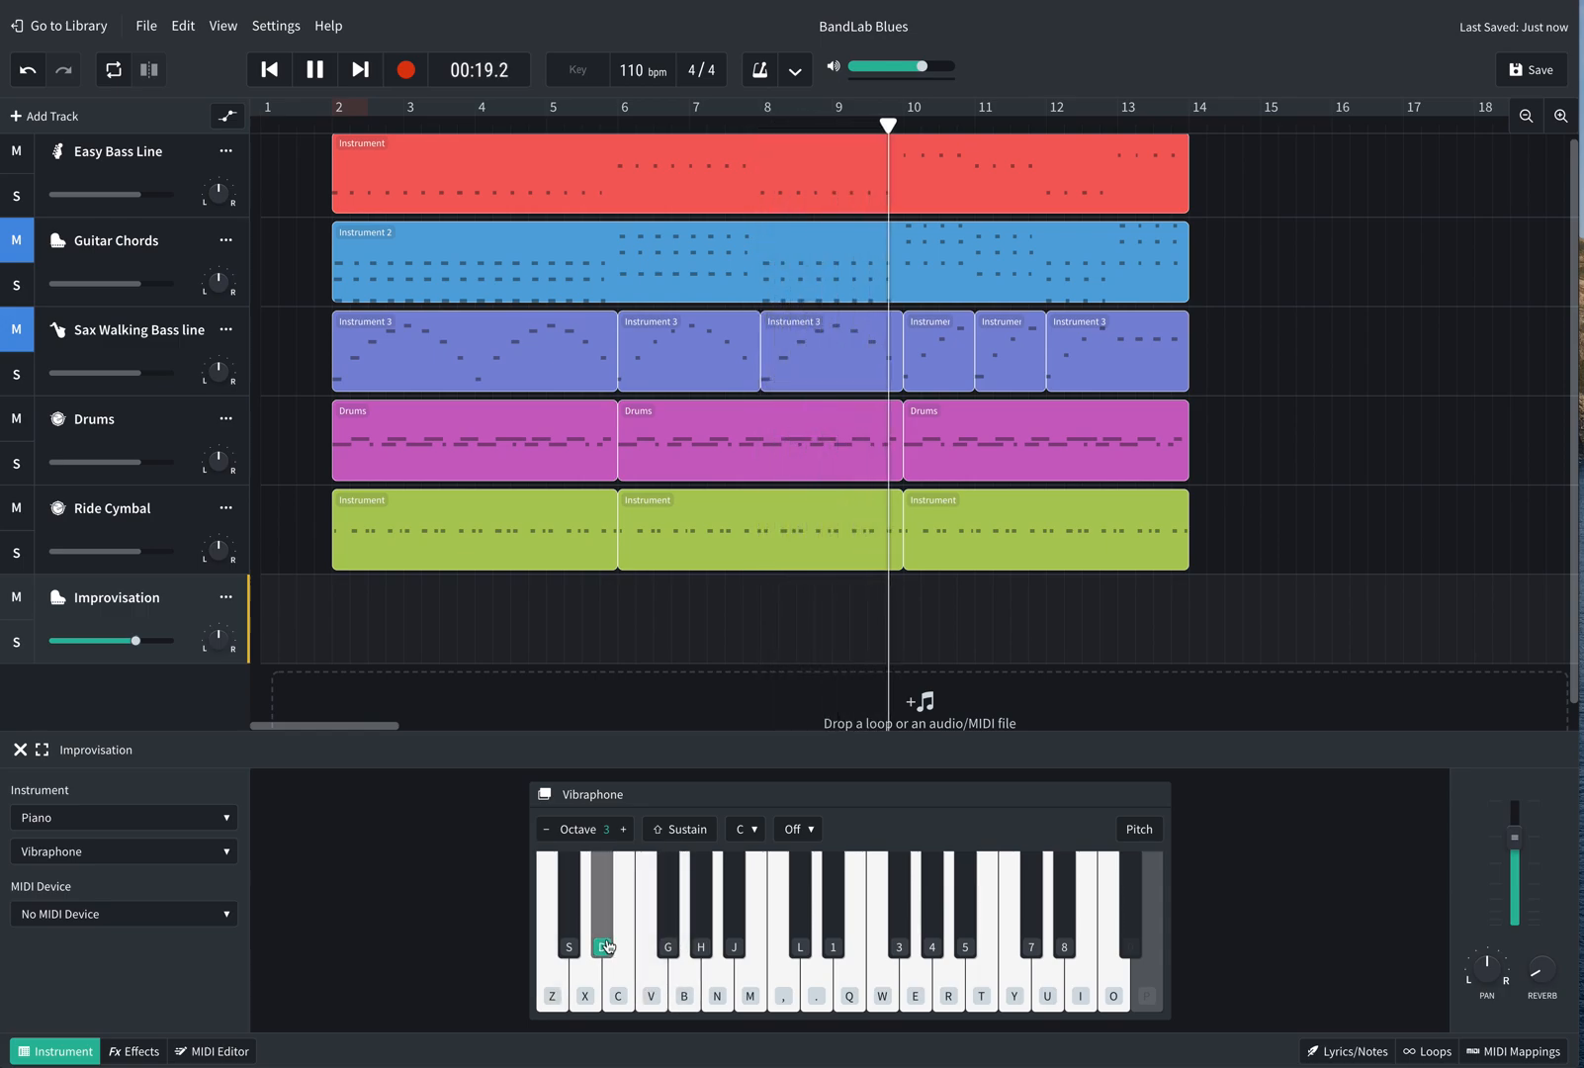
click(604, 947)
click(553, 996)
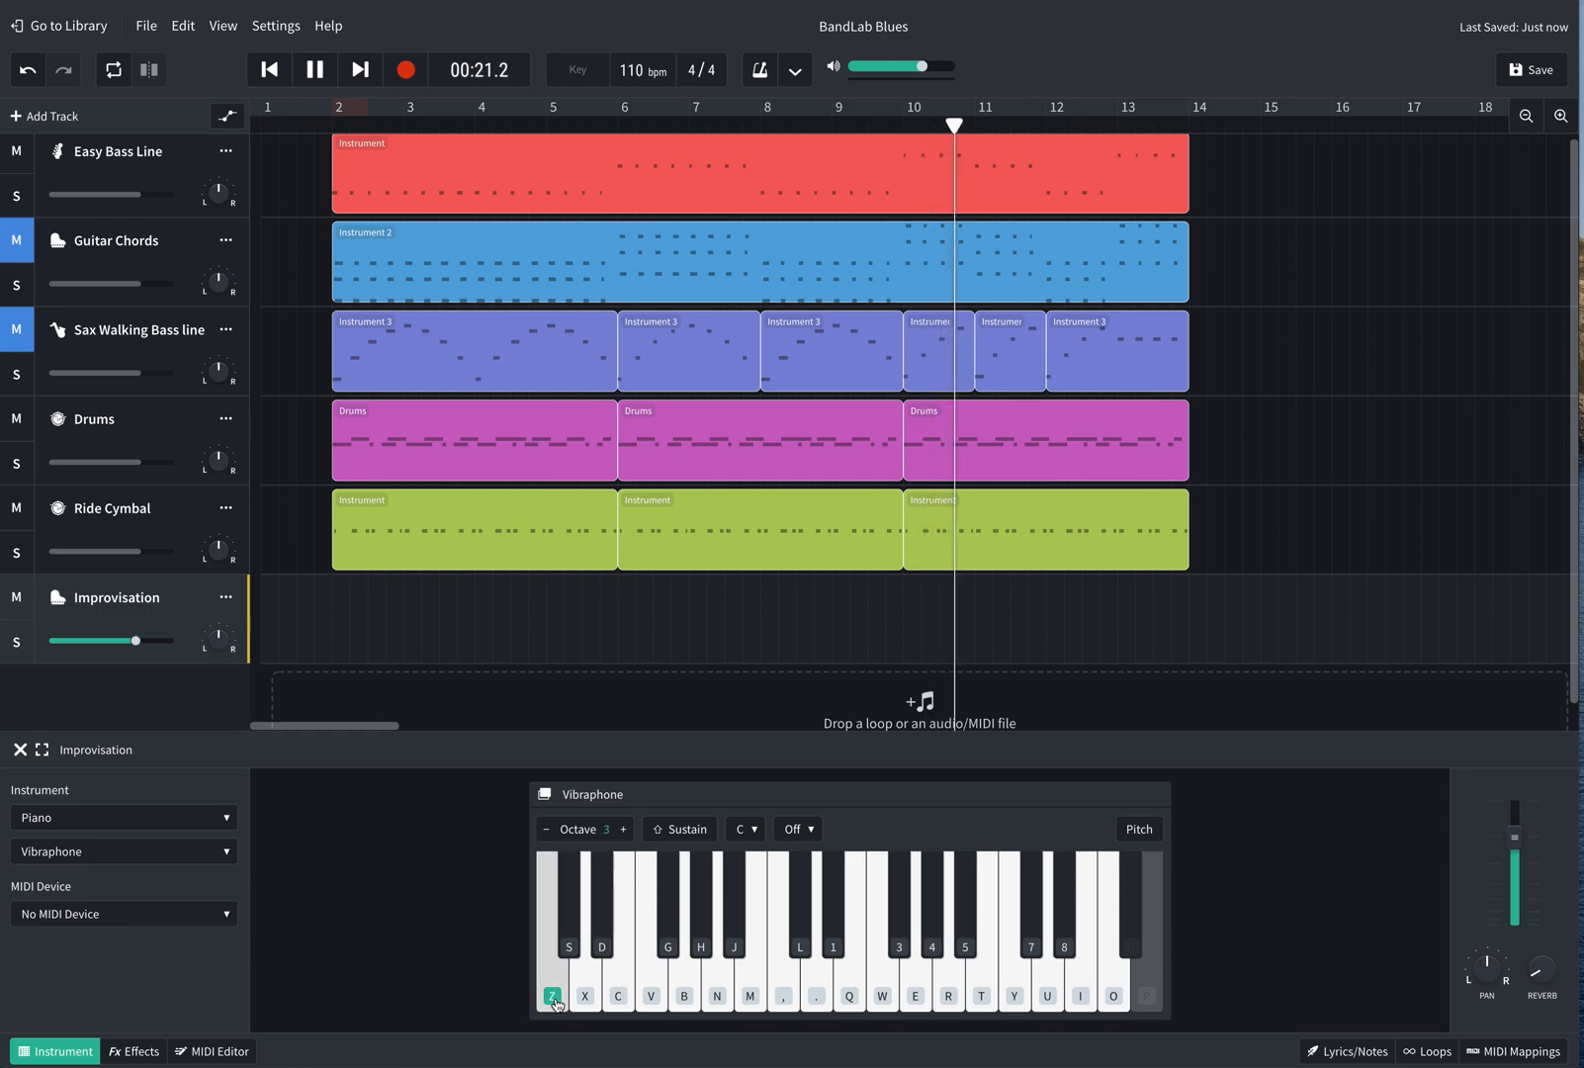
click(607, 946)
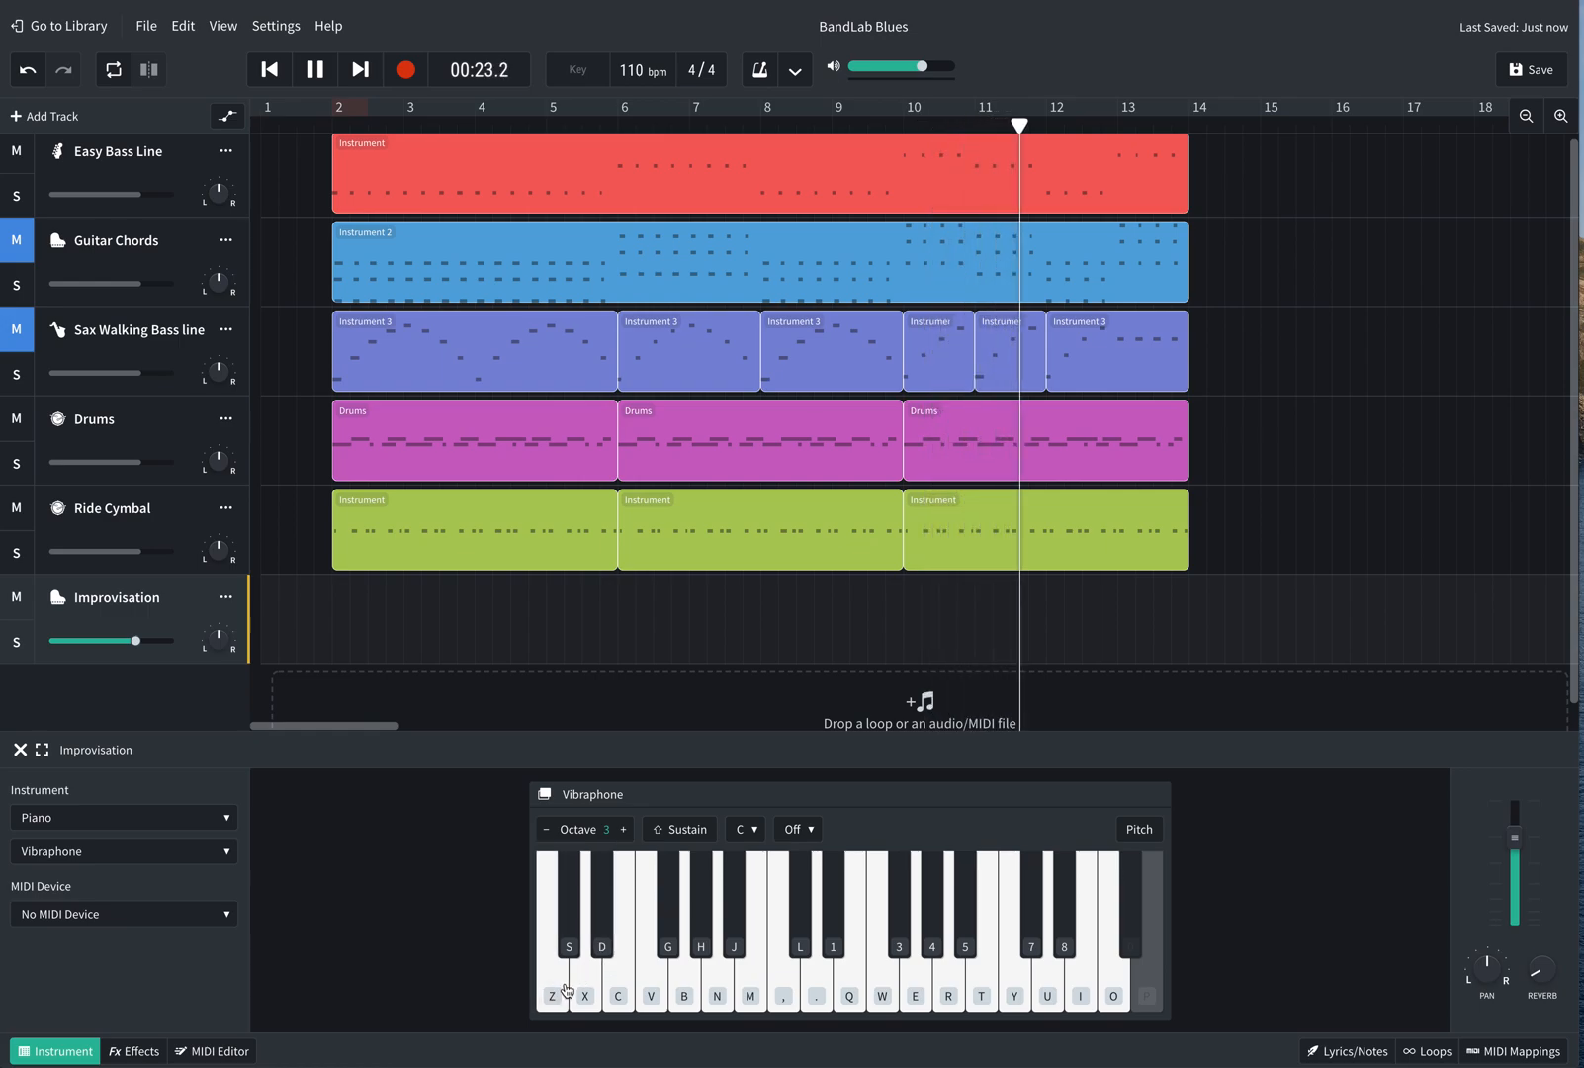
click(558, 992)
click(556, 991)
click(615, 951)
click(657, 995)
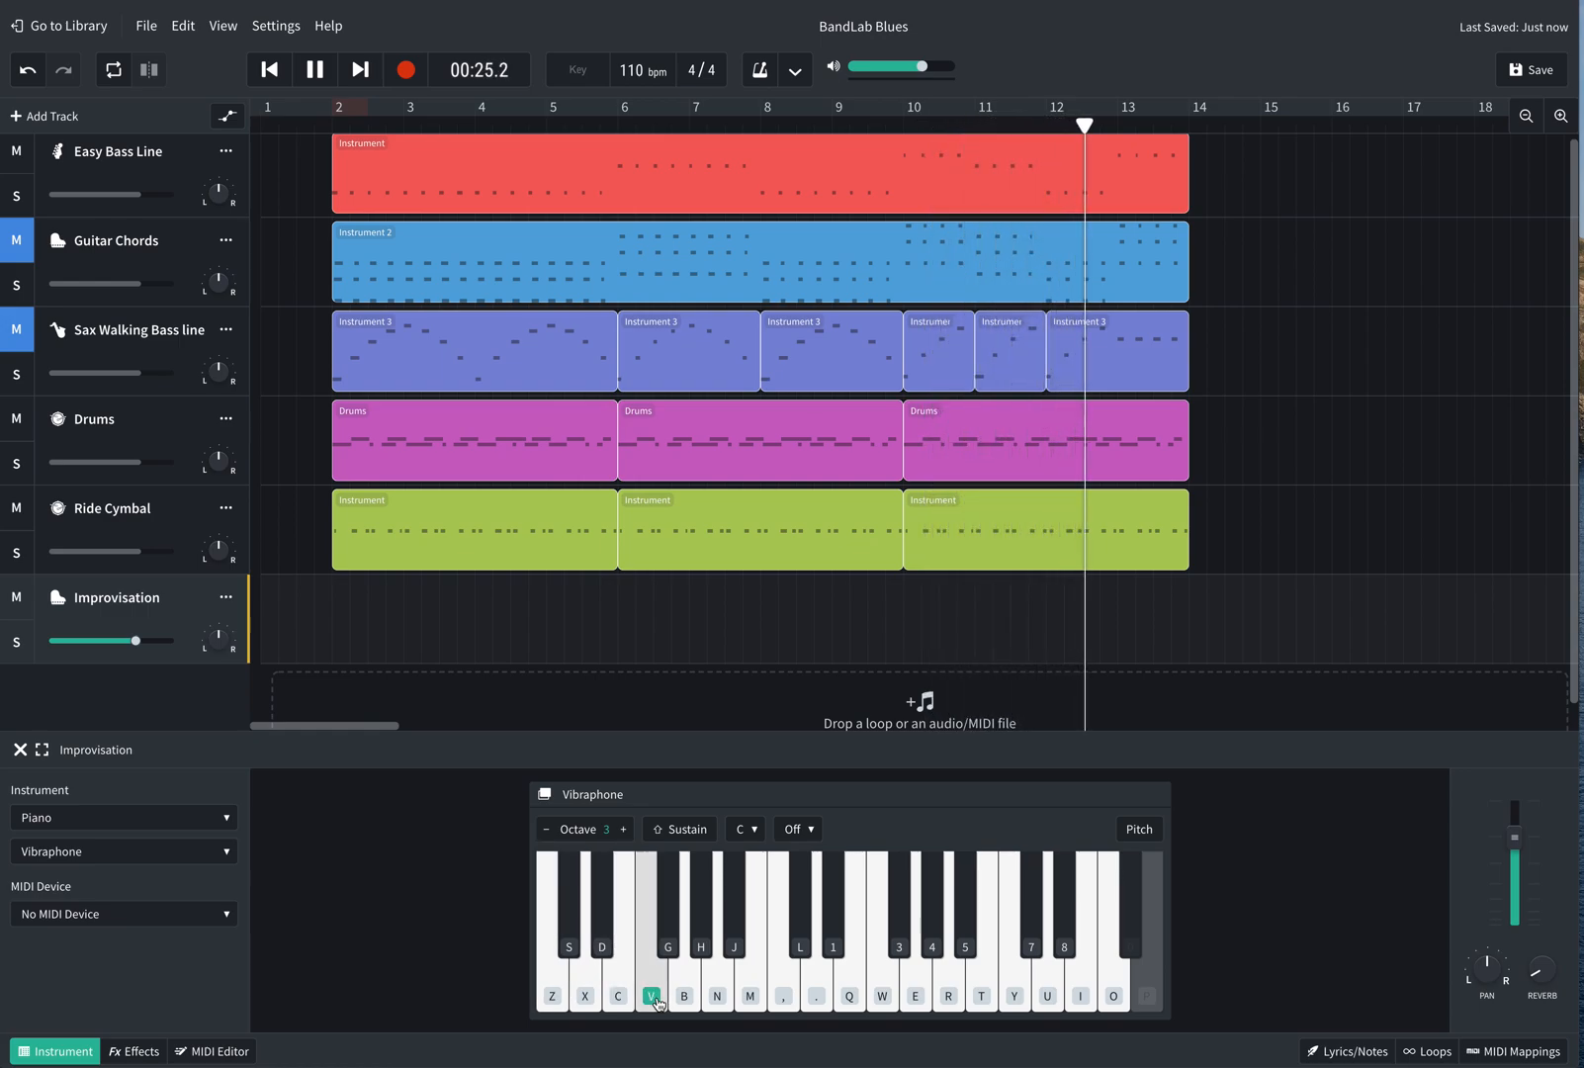
click(670, 947)
click(687, 995)
click(782, 979)
click(751, 974)
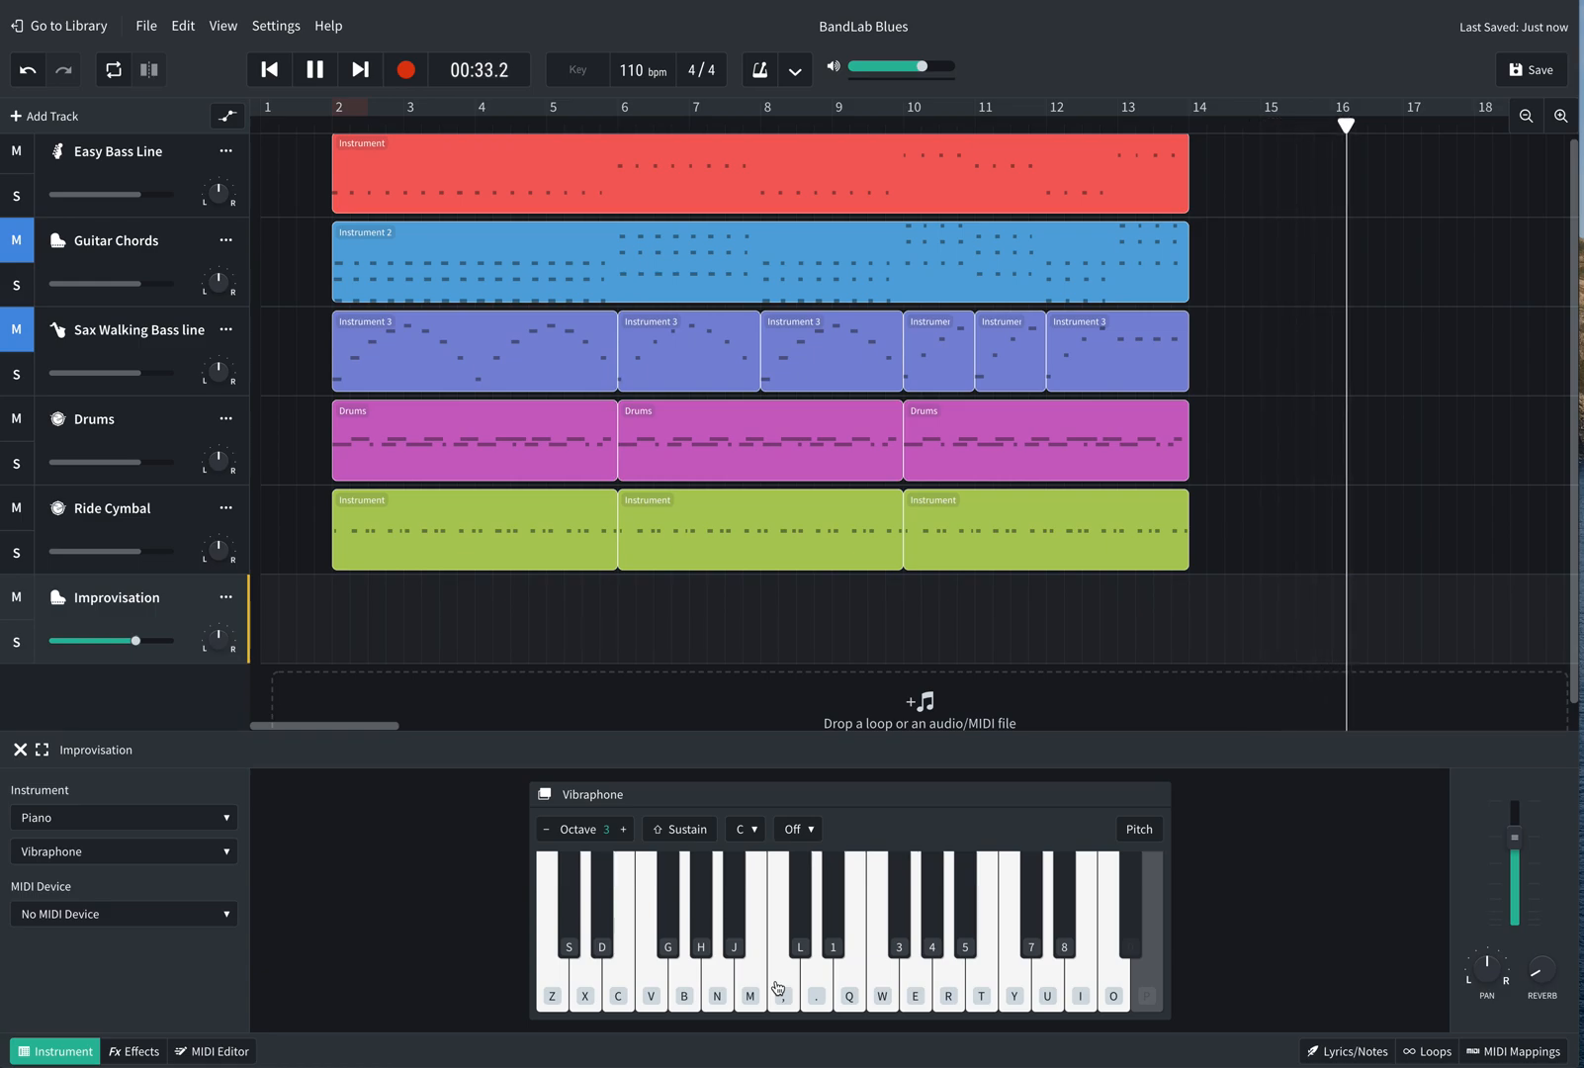
key(space)
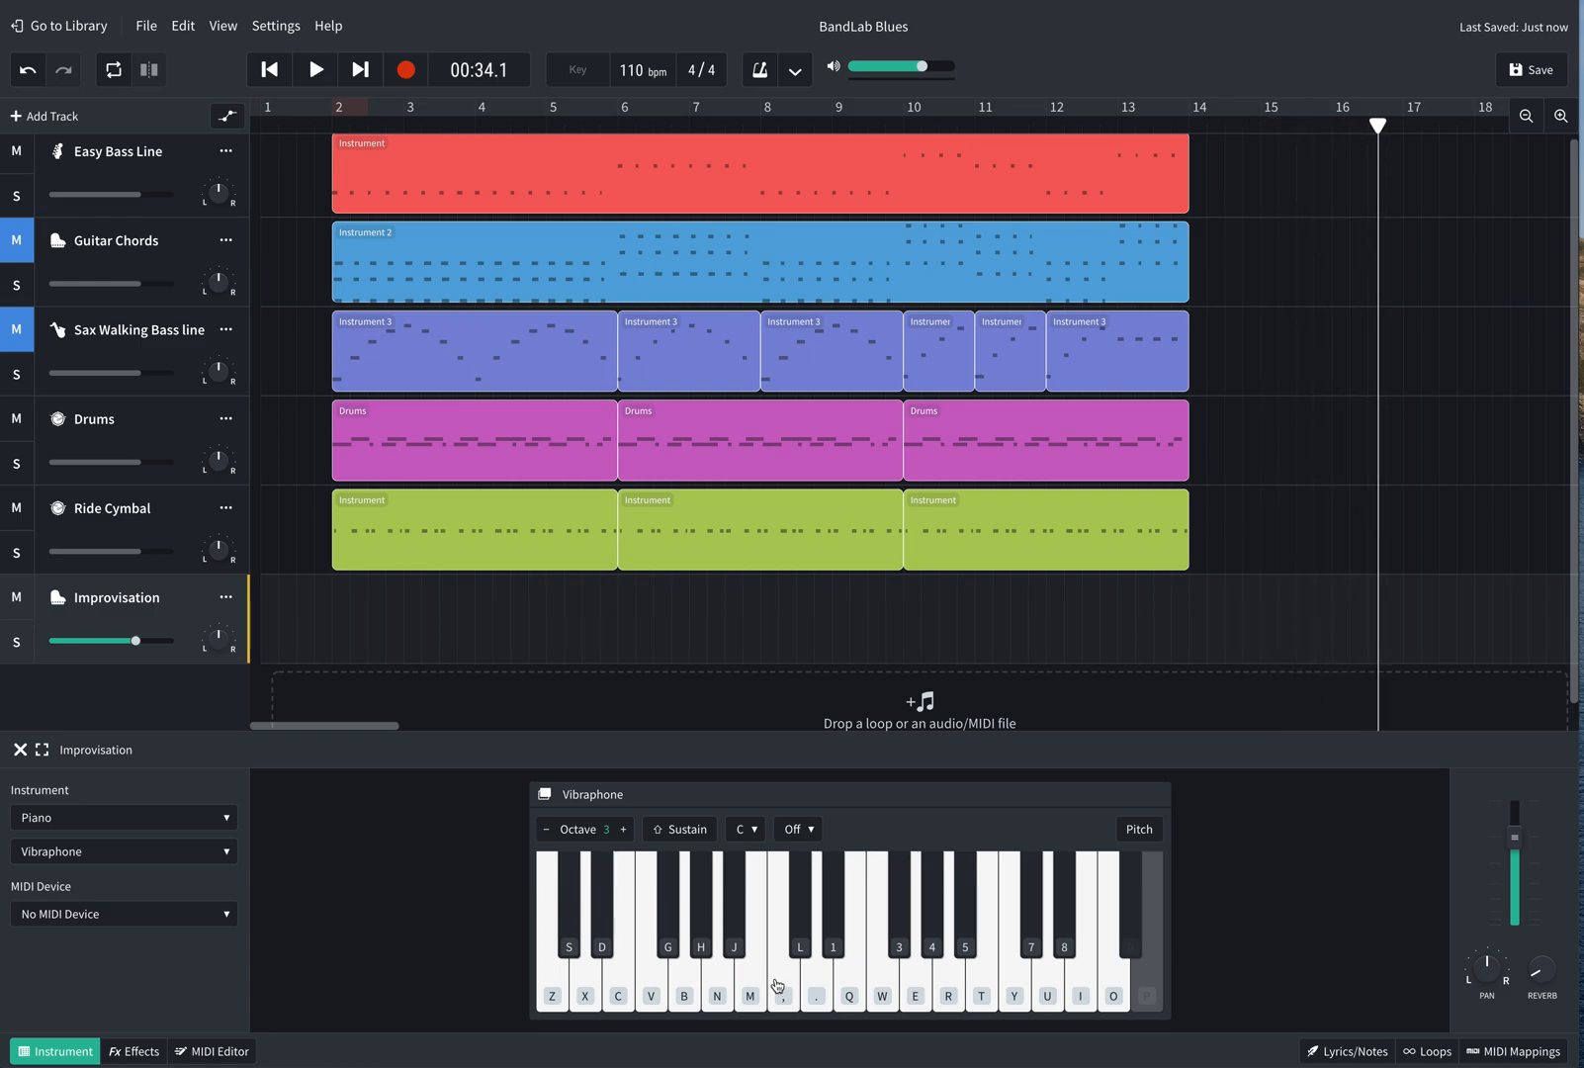
Restart the backing from the beginning and improvise a rhythm over it on the Vibraphone using only the note C
click(553, 1008)
click(268, 69)
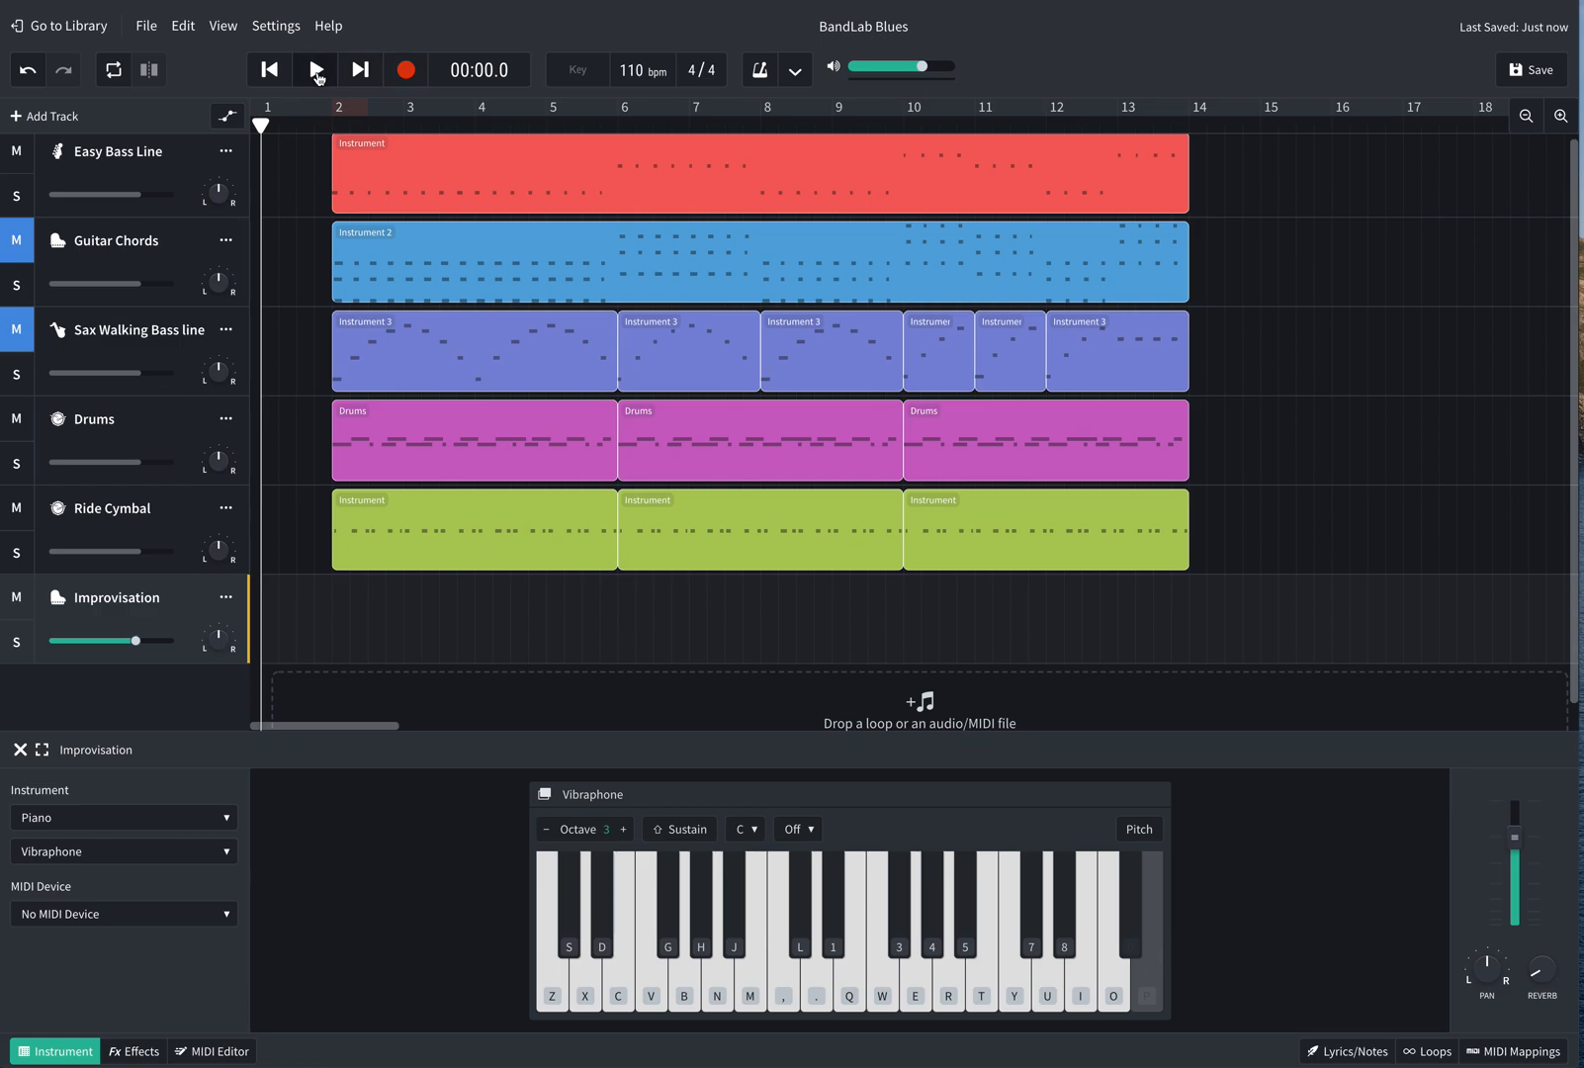
click(316, 72)
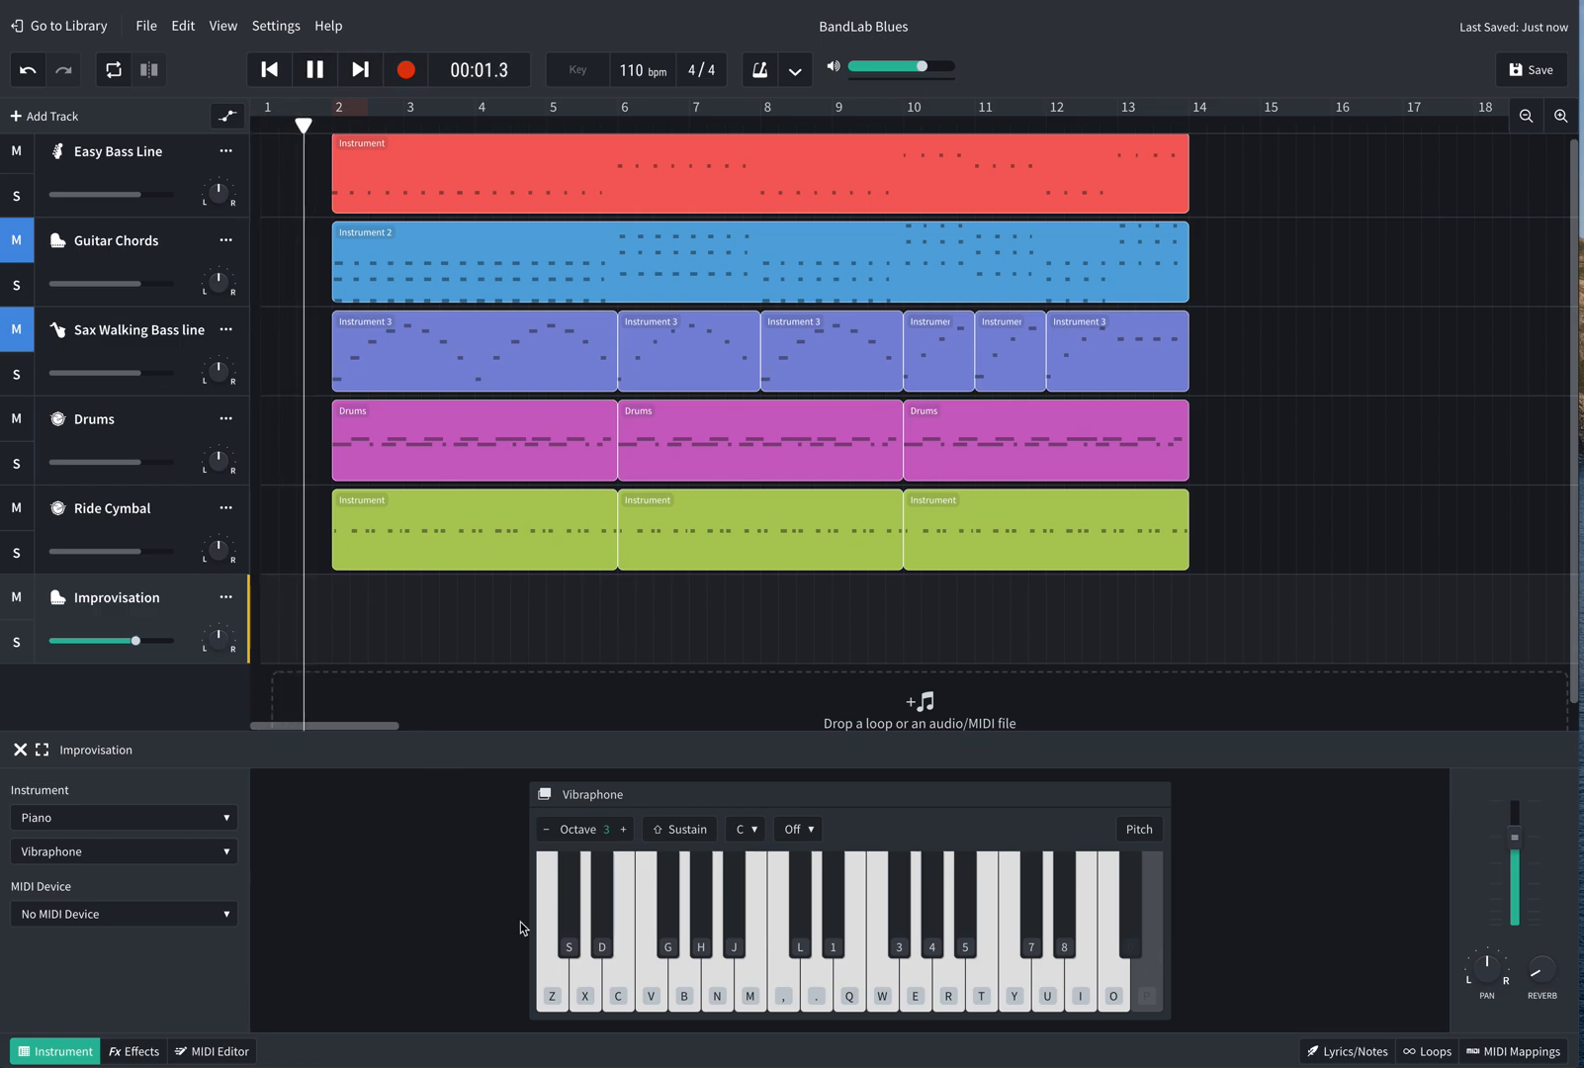
click(556, 994)
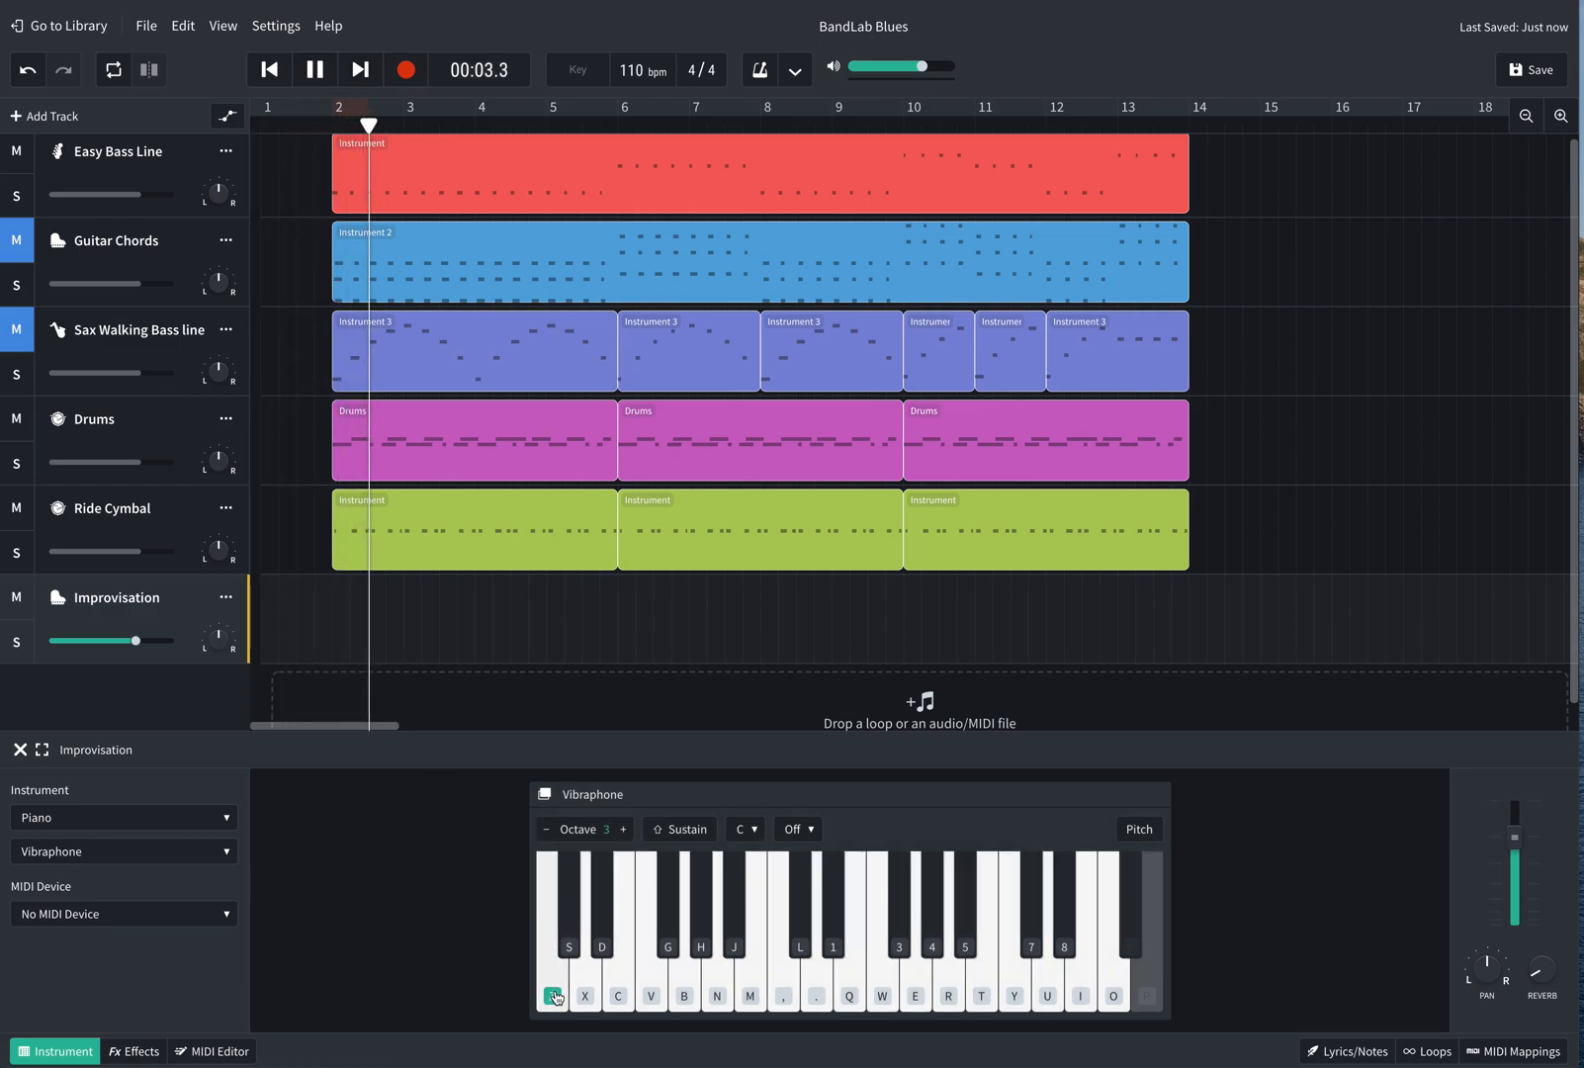
click(556, 995)
click(556, 995)
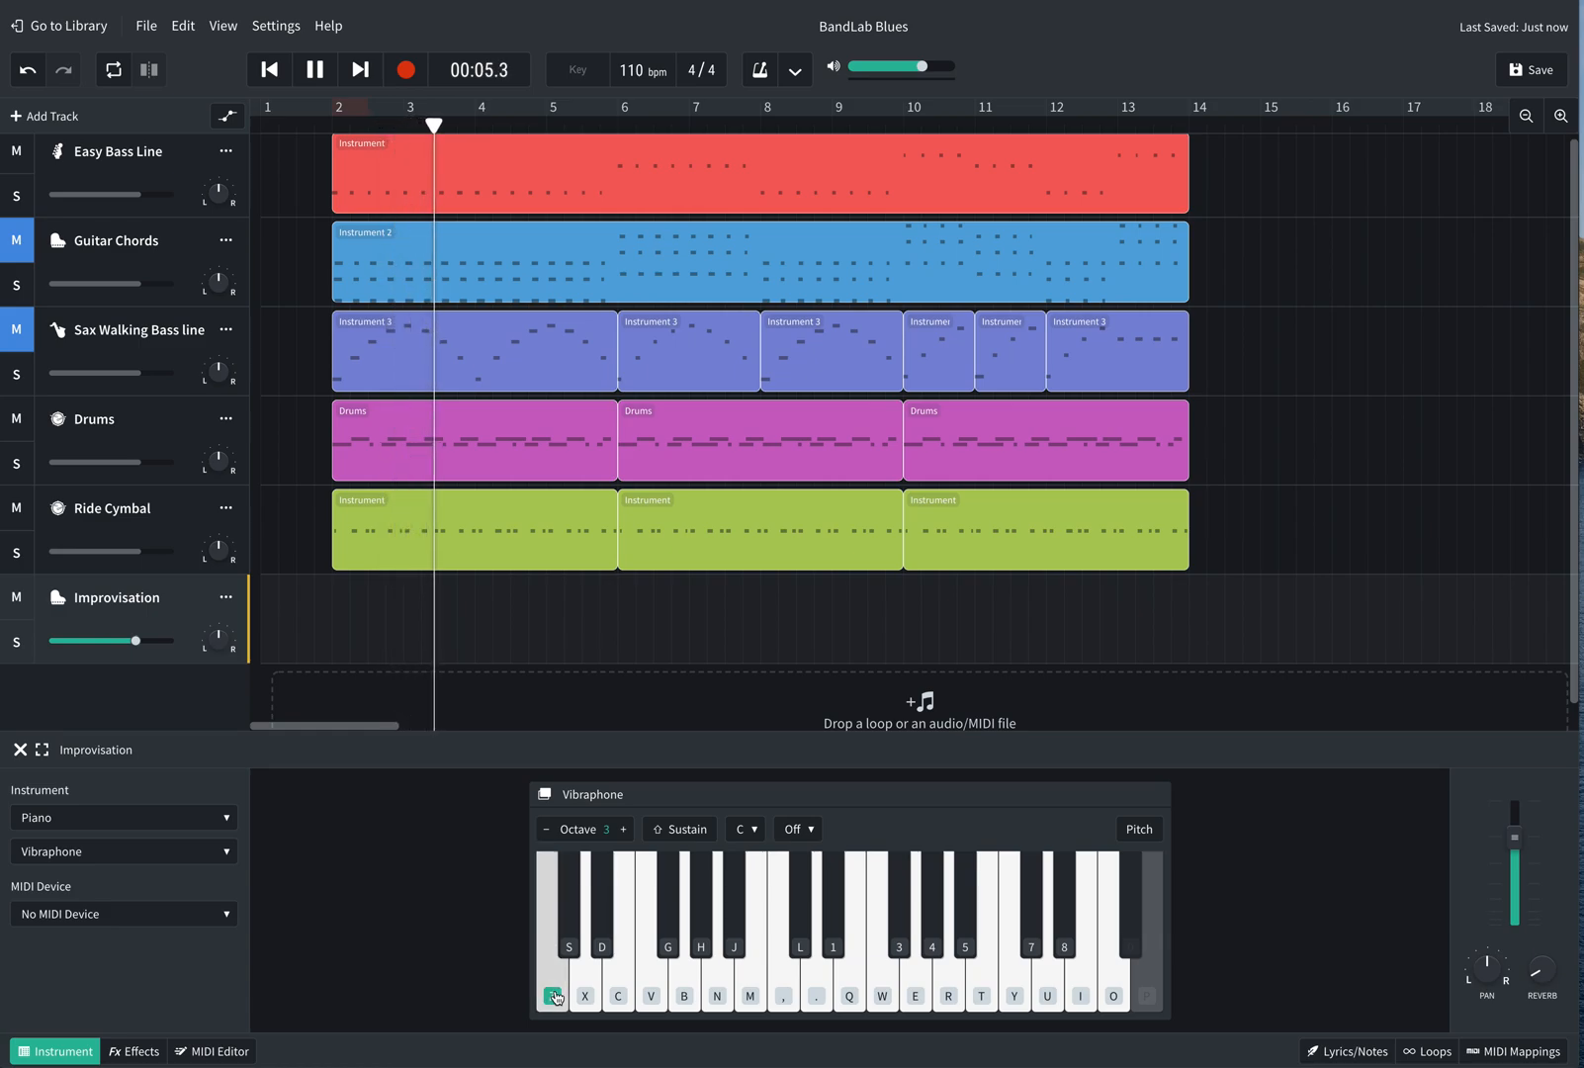
click(555, 995)
click(555, 994)
click(555, 995)
click(556, 995)
click(555, 994)
click(556, 995)
click(556, 995)
click(556, 995)
click(555, 995)
Extend the improvisation over the running backing with short phrases built from C, E-flat and F
key(d)
click(556, 994)
click(555, 995)
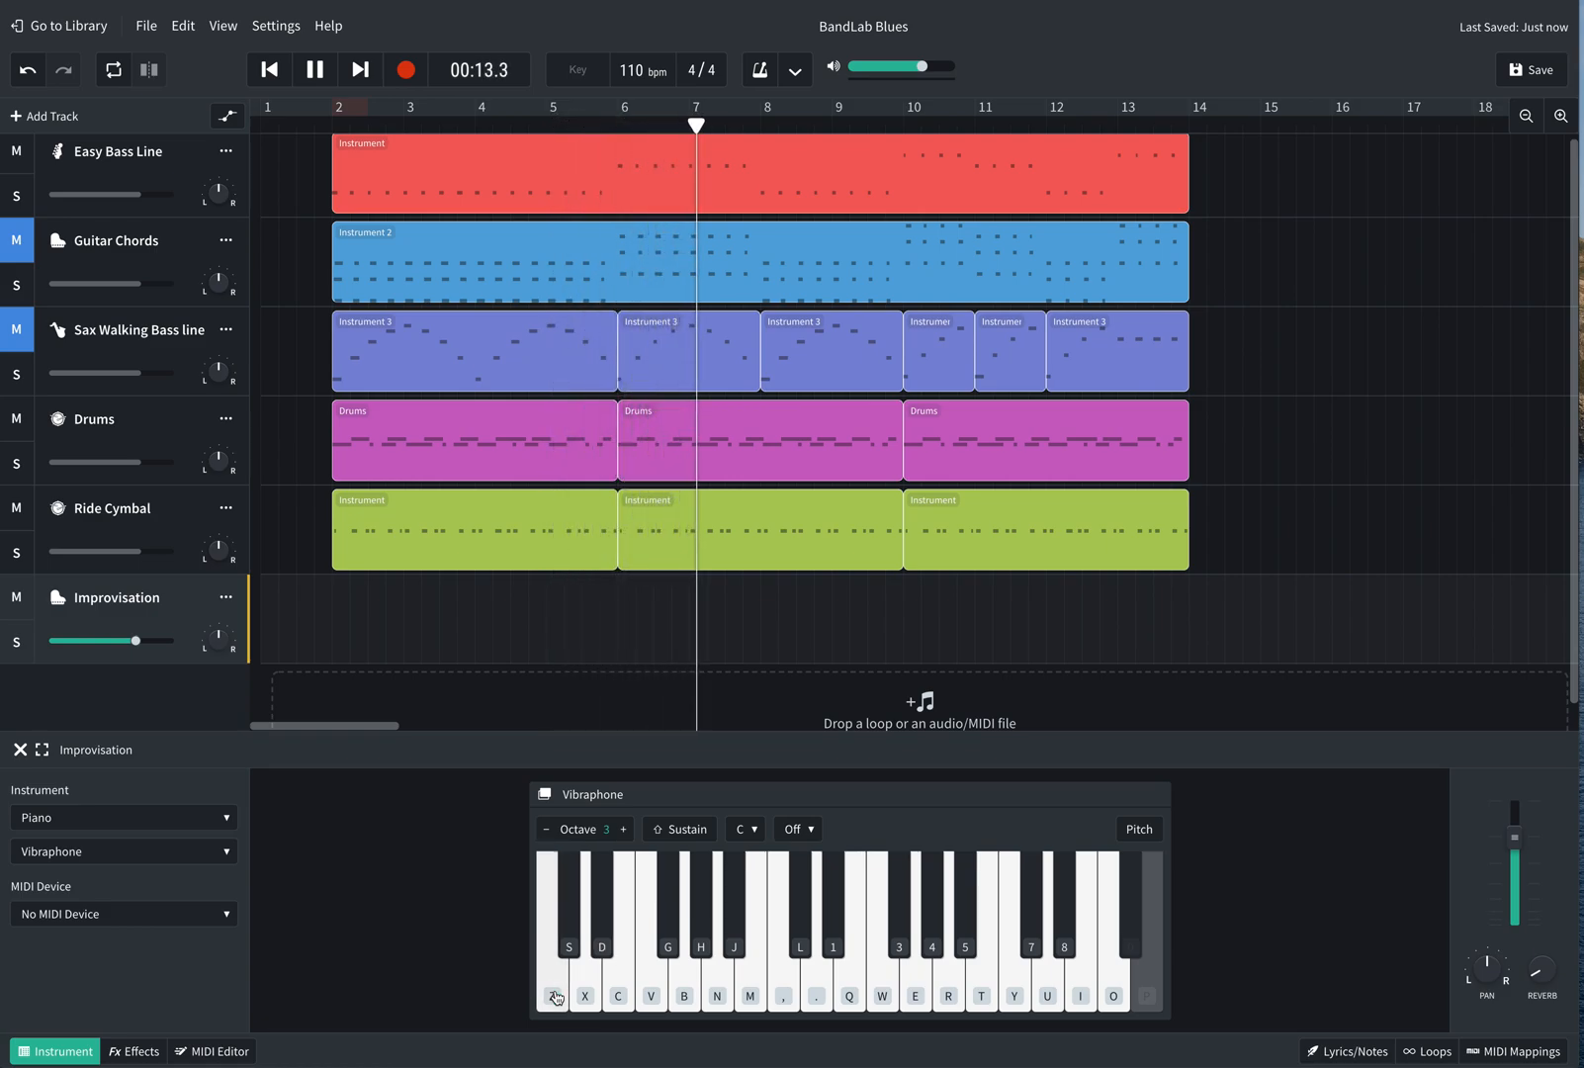
click(556, 995)
click(556, 994)
key(d)
key(v)
key(d)
click(556, 994)
click(556, 995)
key(d)
key(v)
key(d)
click(556, 994)
key(d)
key(v)
key(v)
key(d)
click(555, 994)
key(d)
click(556, 995)
key(d)
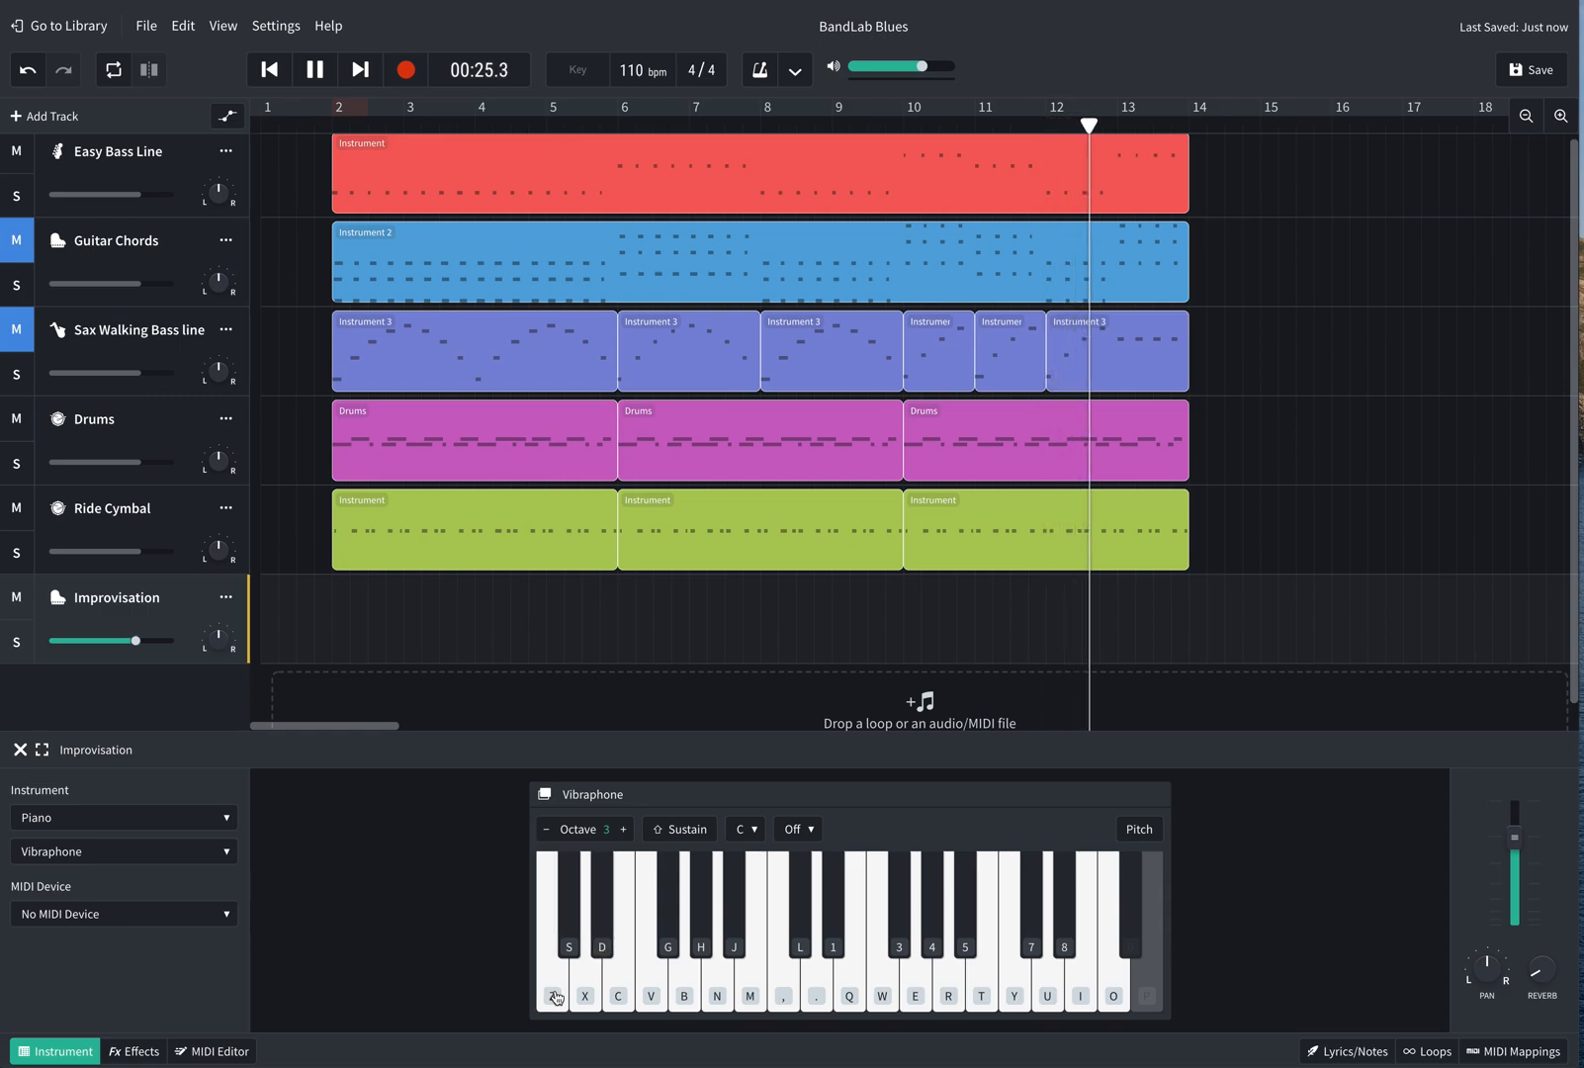
Finish the improvised phrase with F-sharp and repeated G notes, and stop playback at bar 14
key(g)
key(b)
key(b)
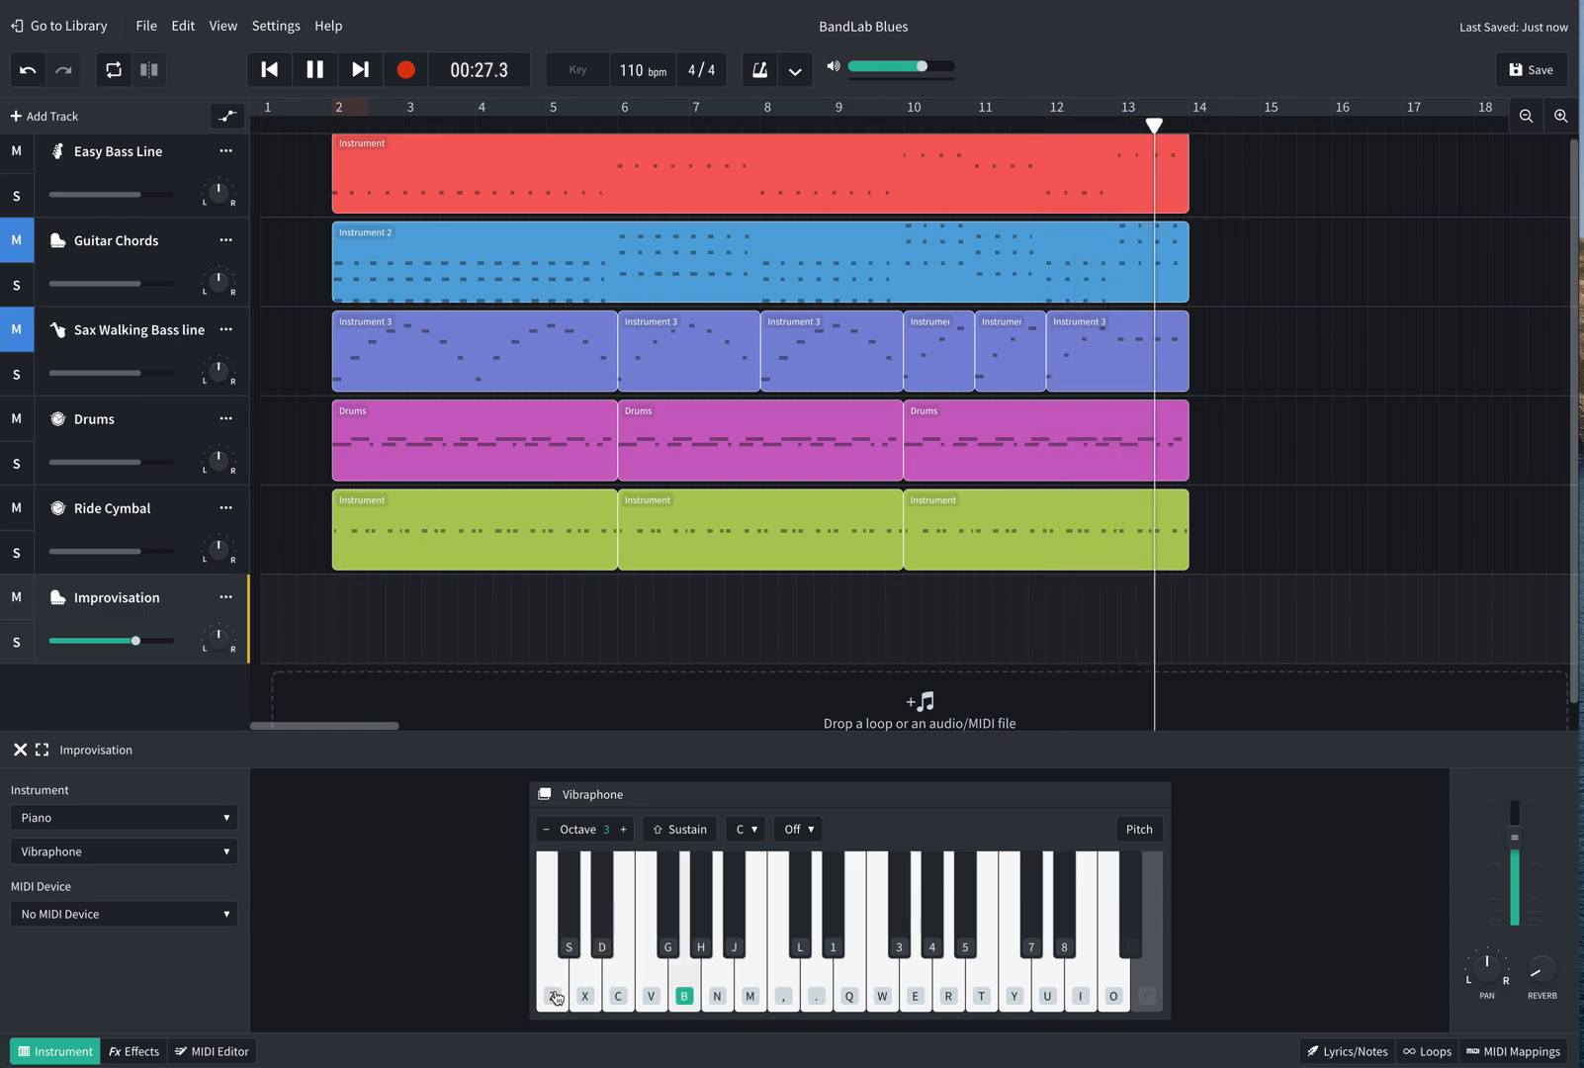
key(b)
key(space)
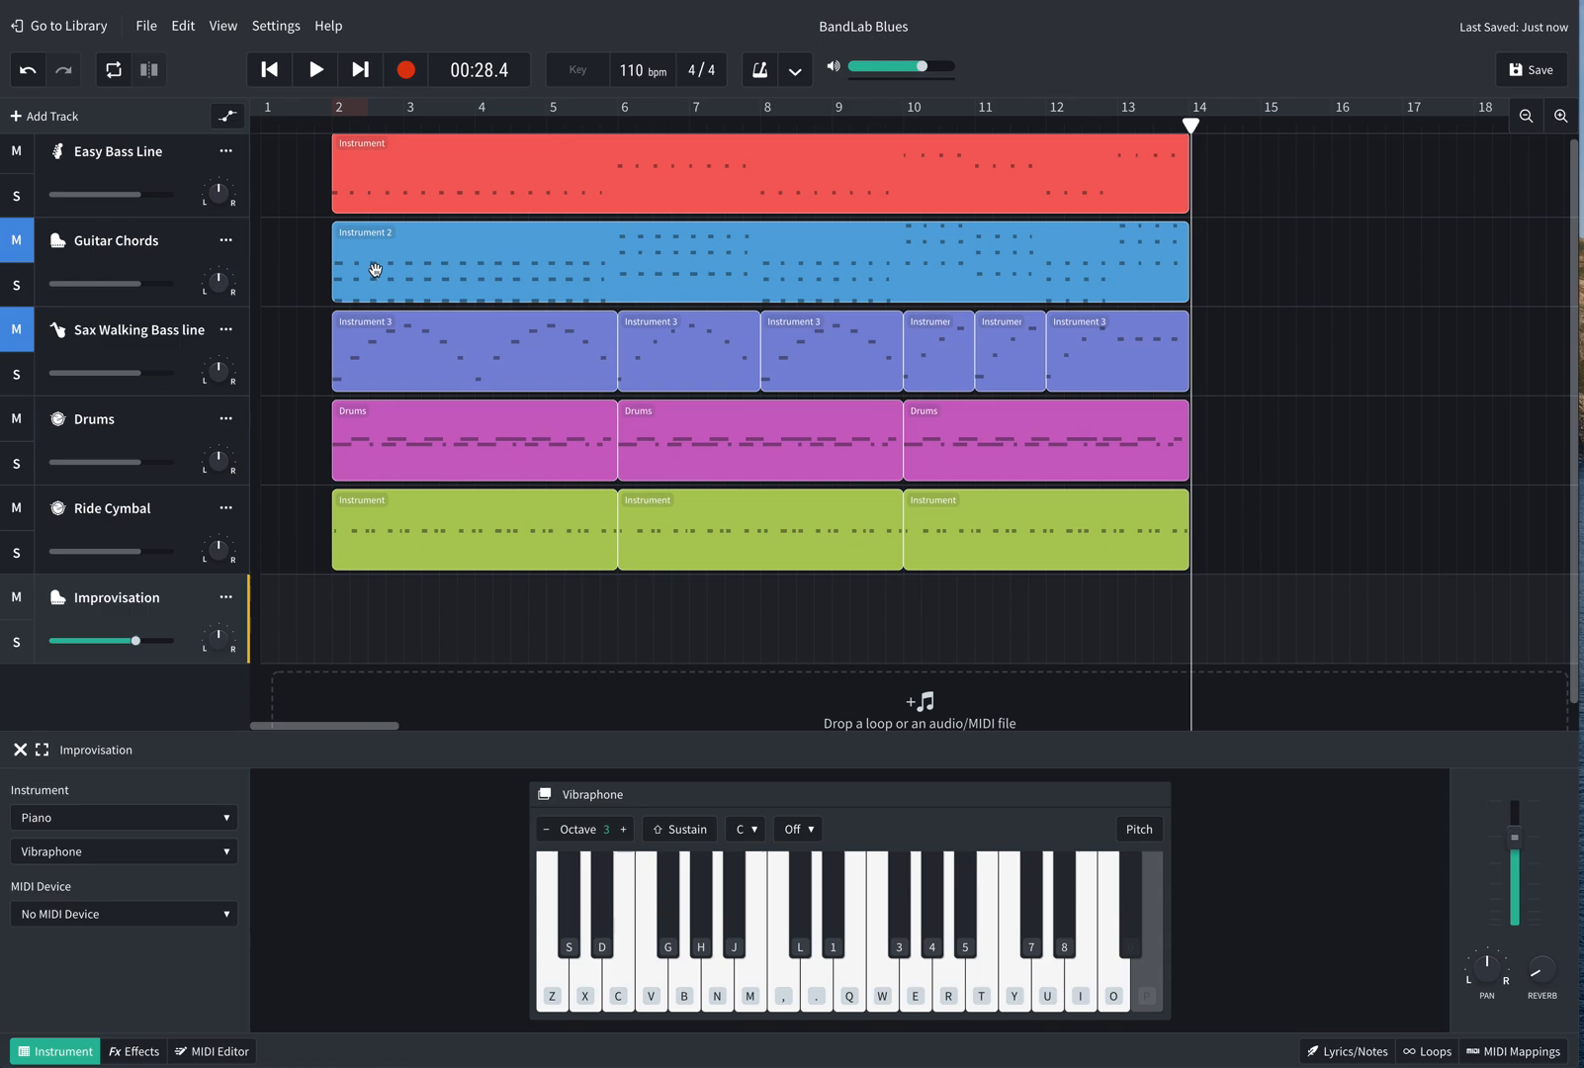
Move the Guitar Chords region to start at bar 14 and duplicate the Easy Bass Line region directly after the original
drag(369, 268, 1229, 254)
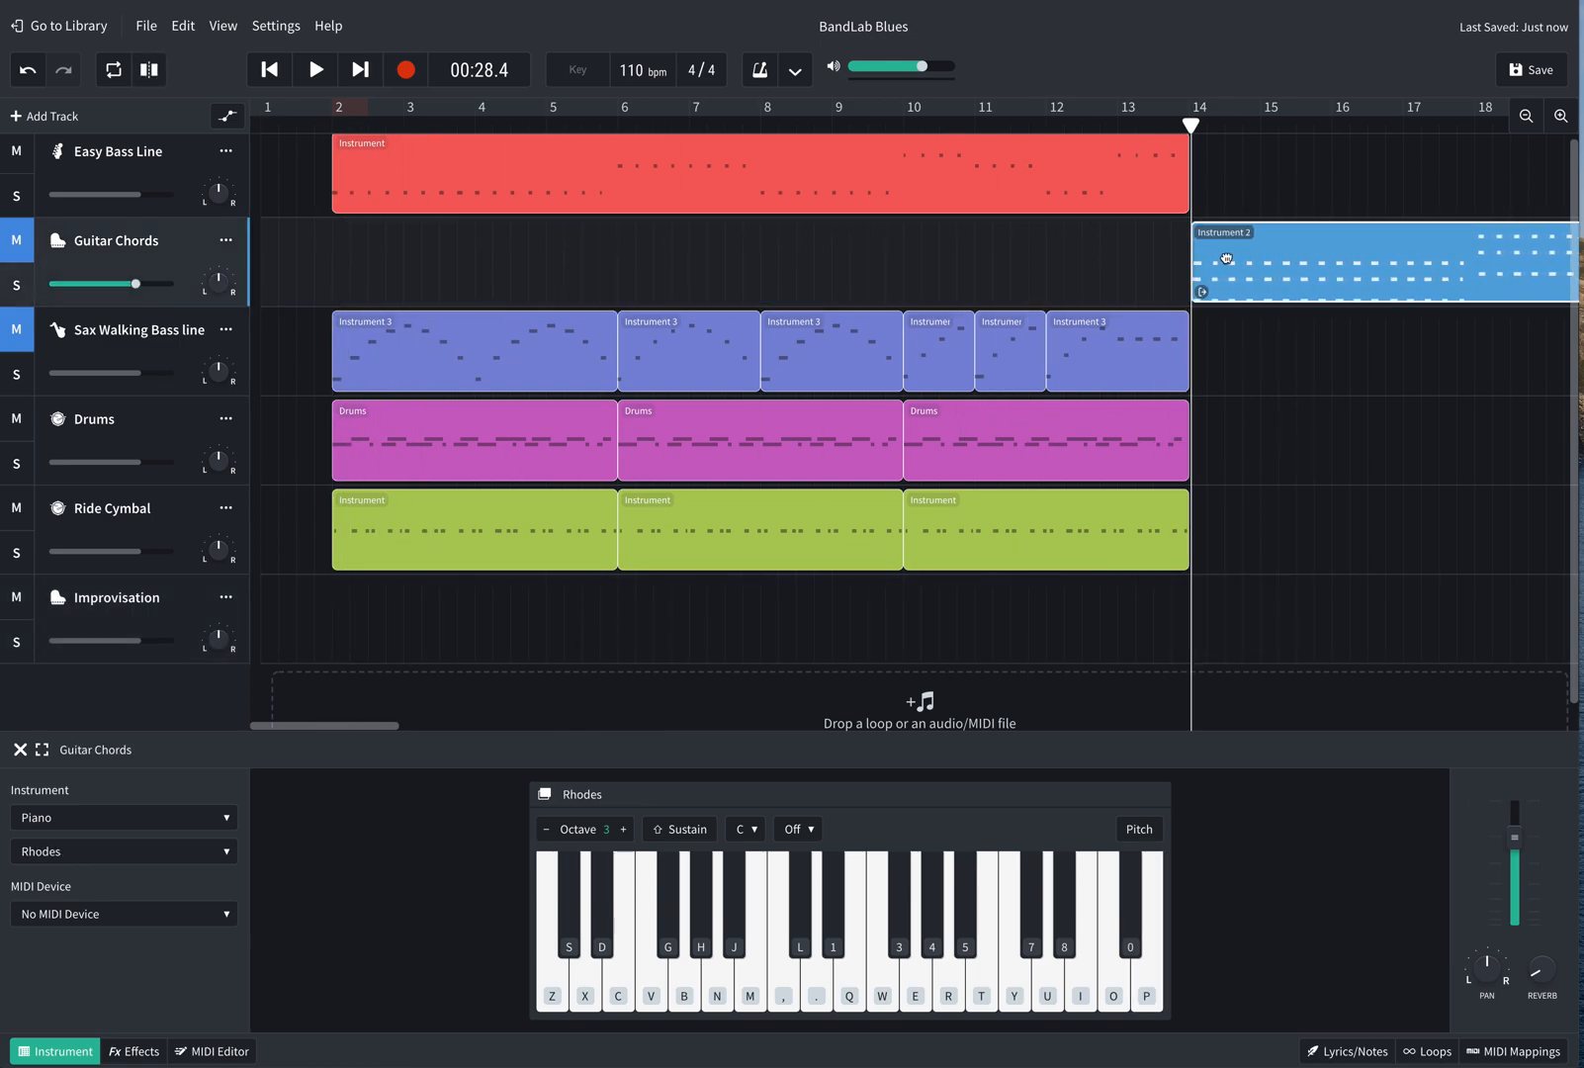
click(431, 179)
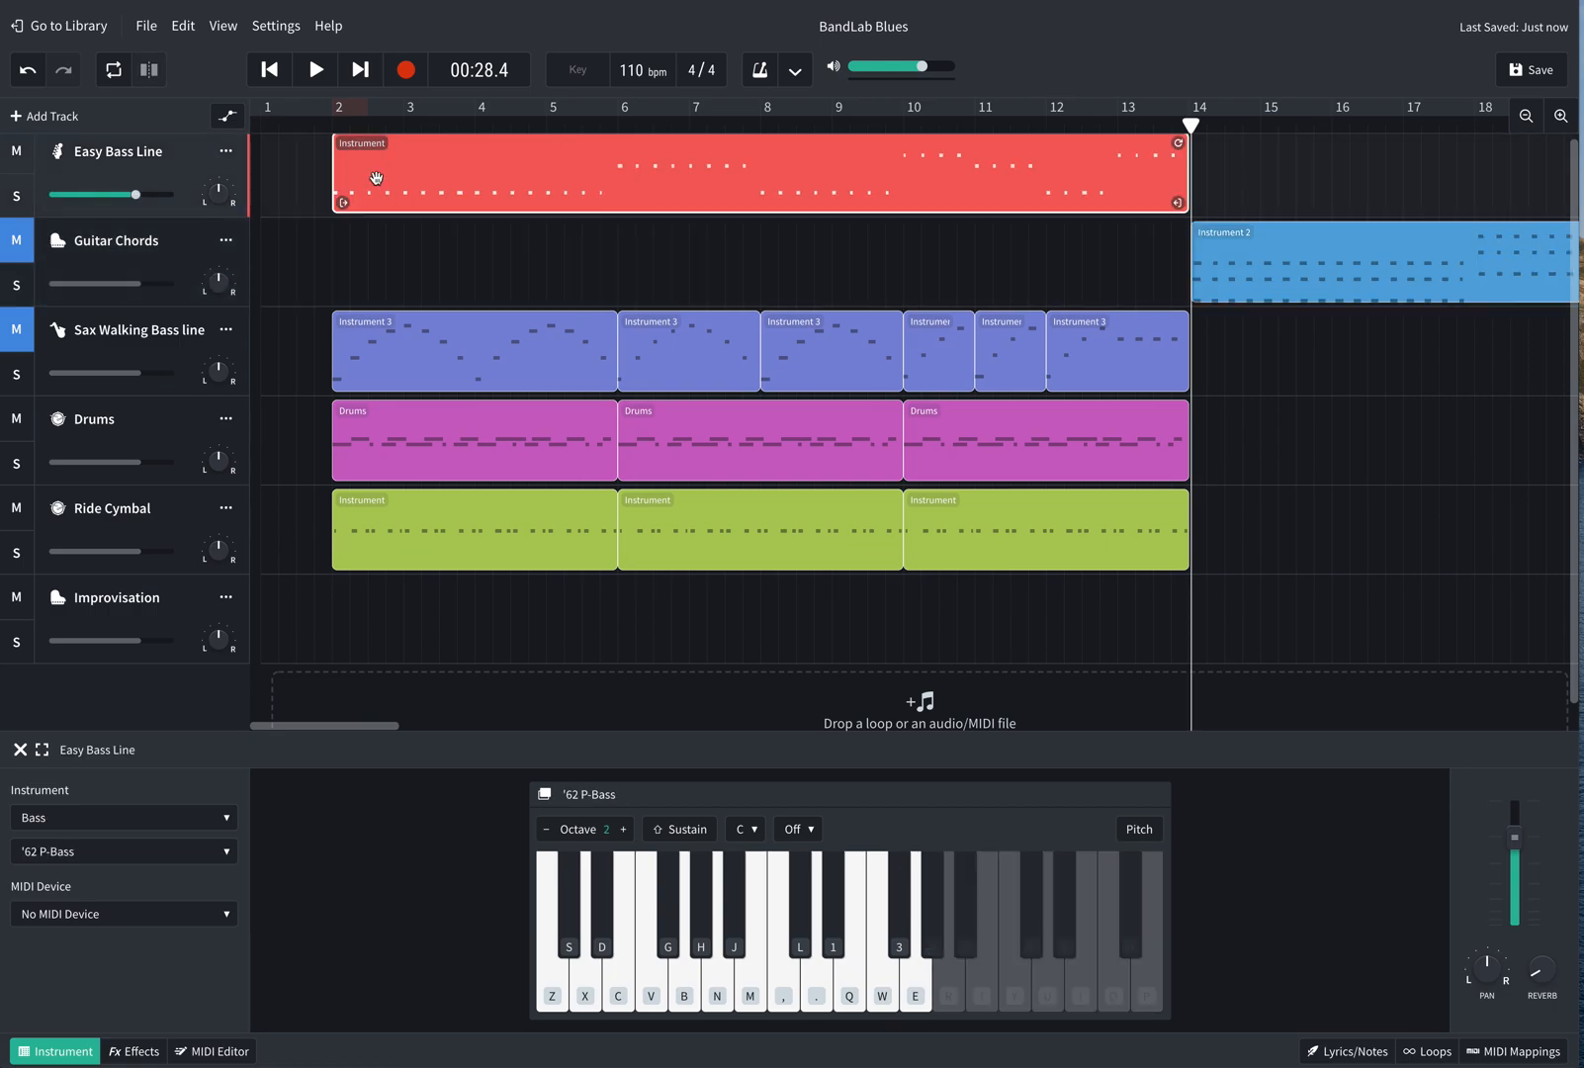
key(ctrl+d)
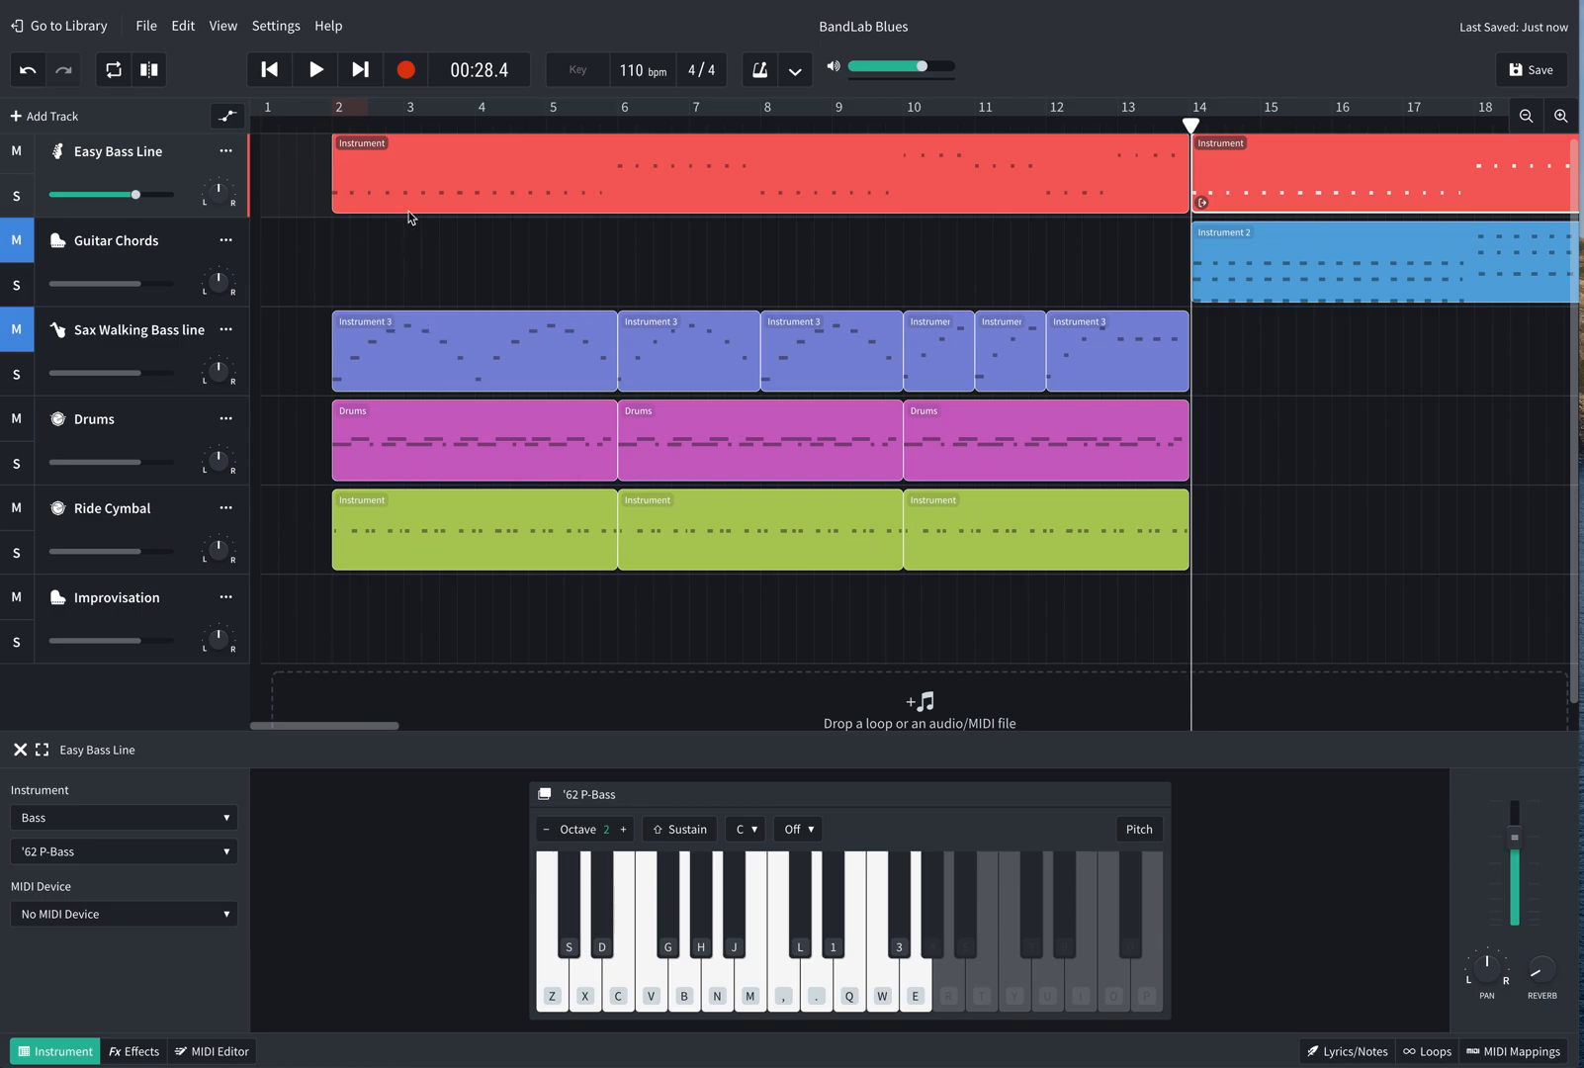
Play the arrangement from the start while muting the Drums track and unmuting the Sax Walking Bass line track, then stop playback
click(269, 72)
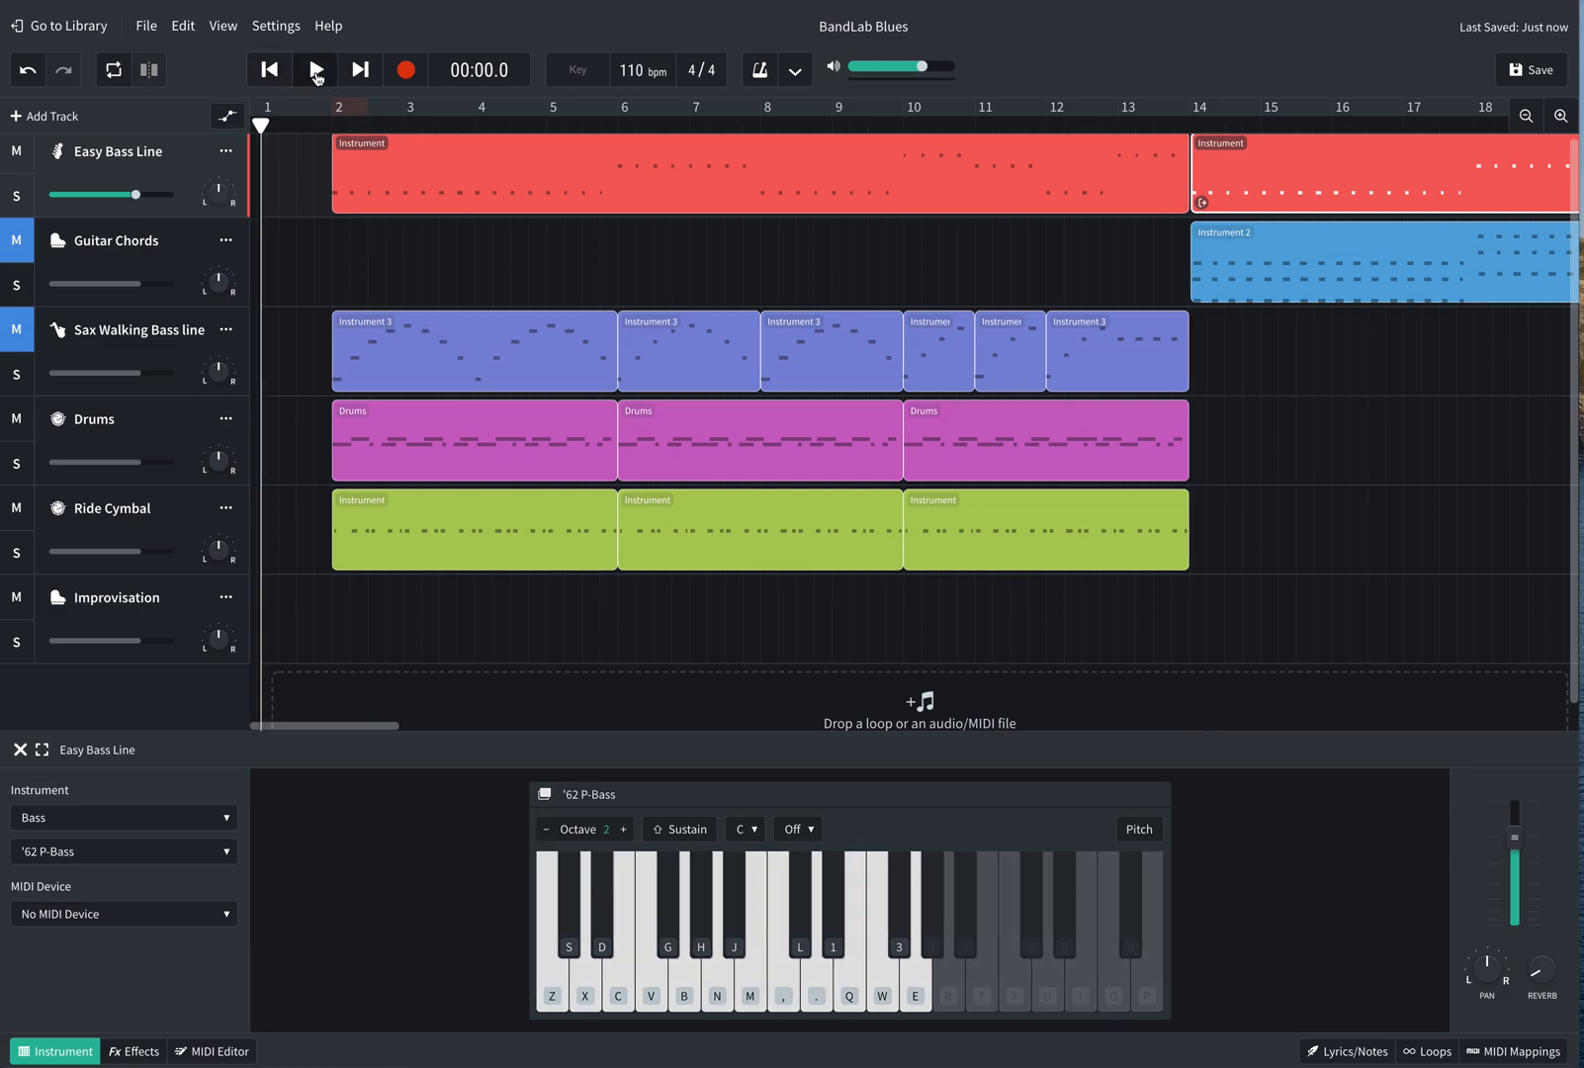
click(317, 71)
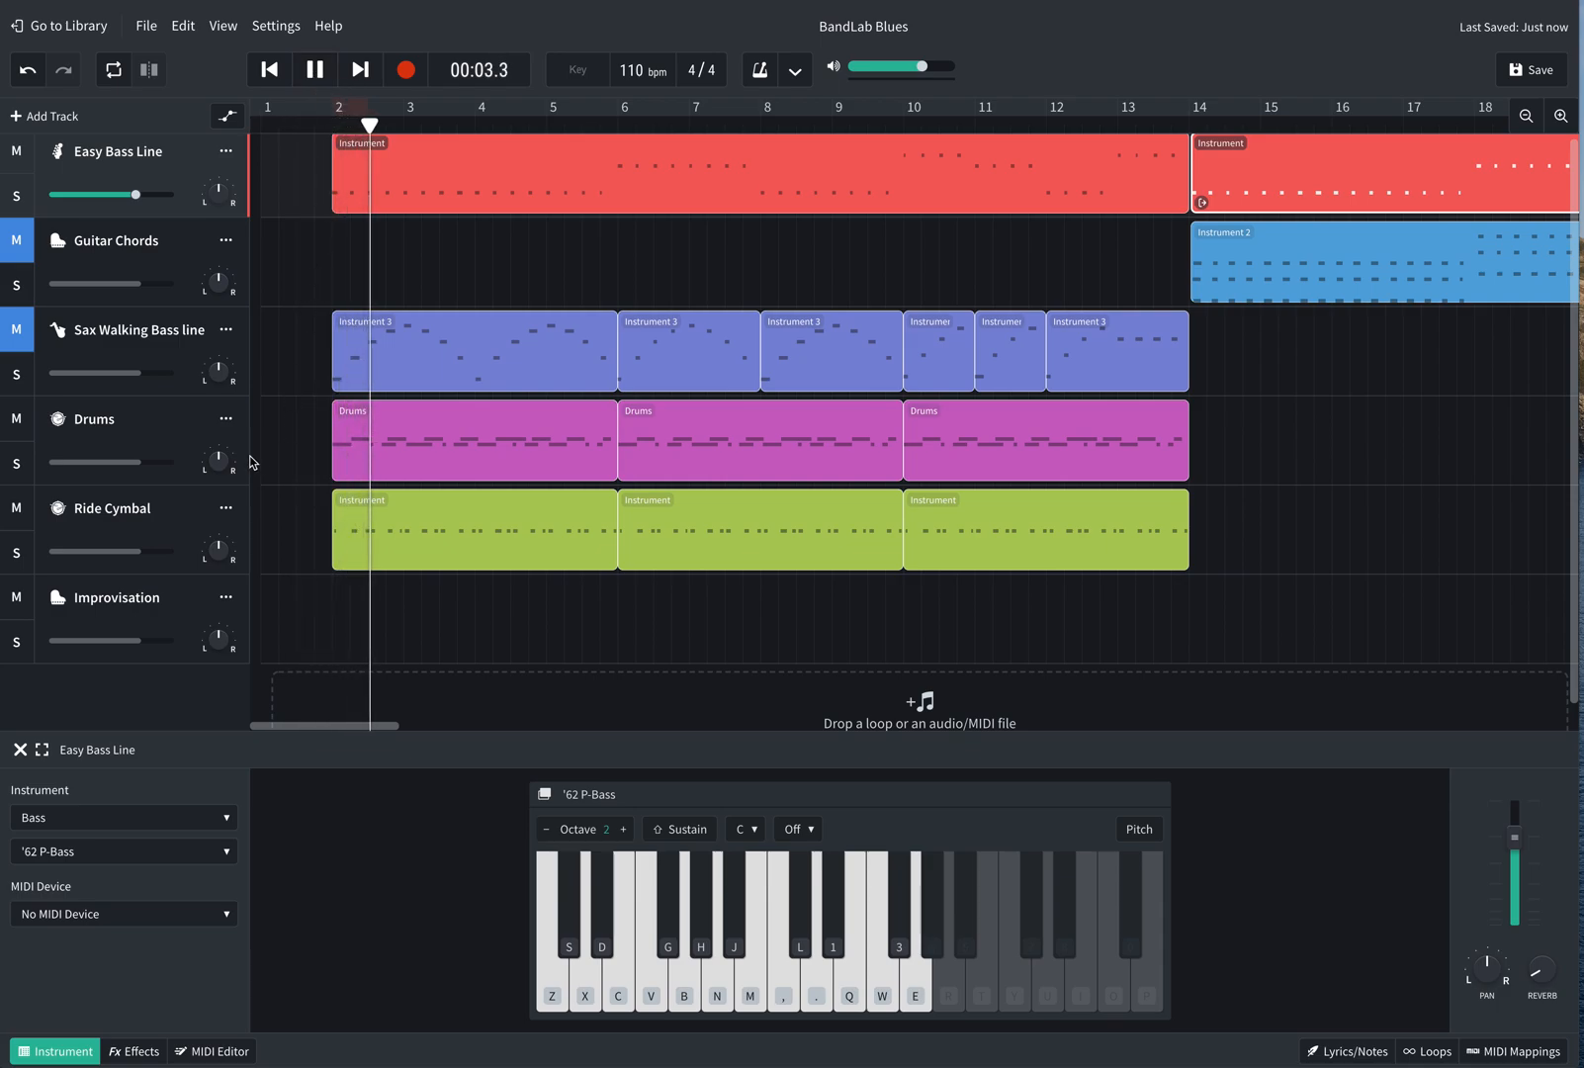
click(16, 419)
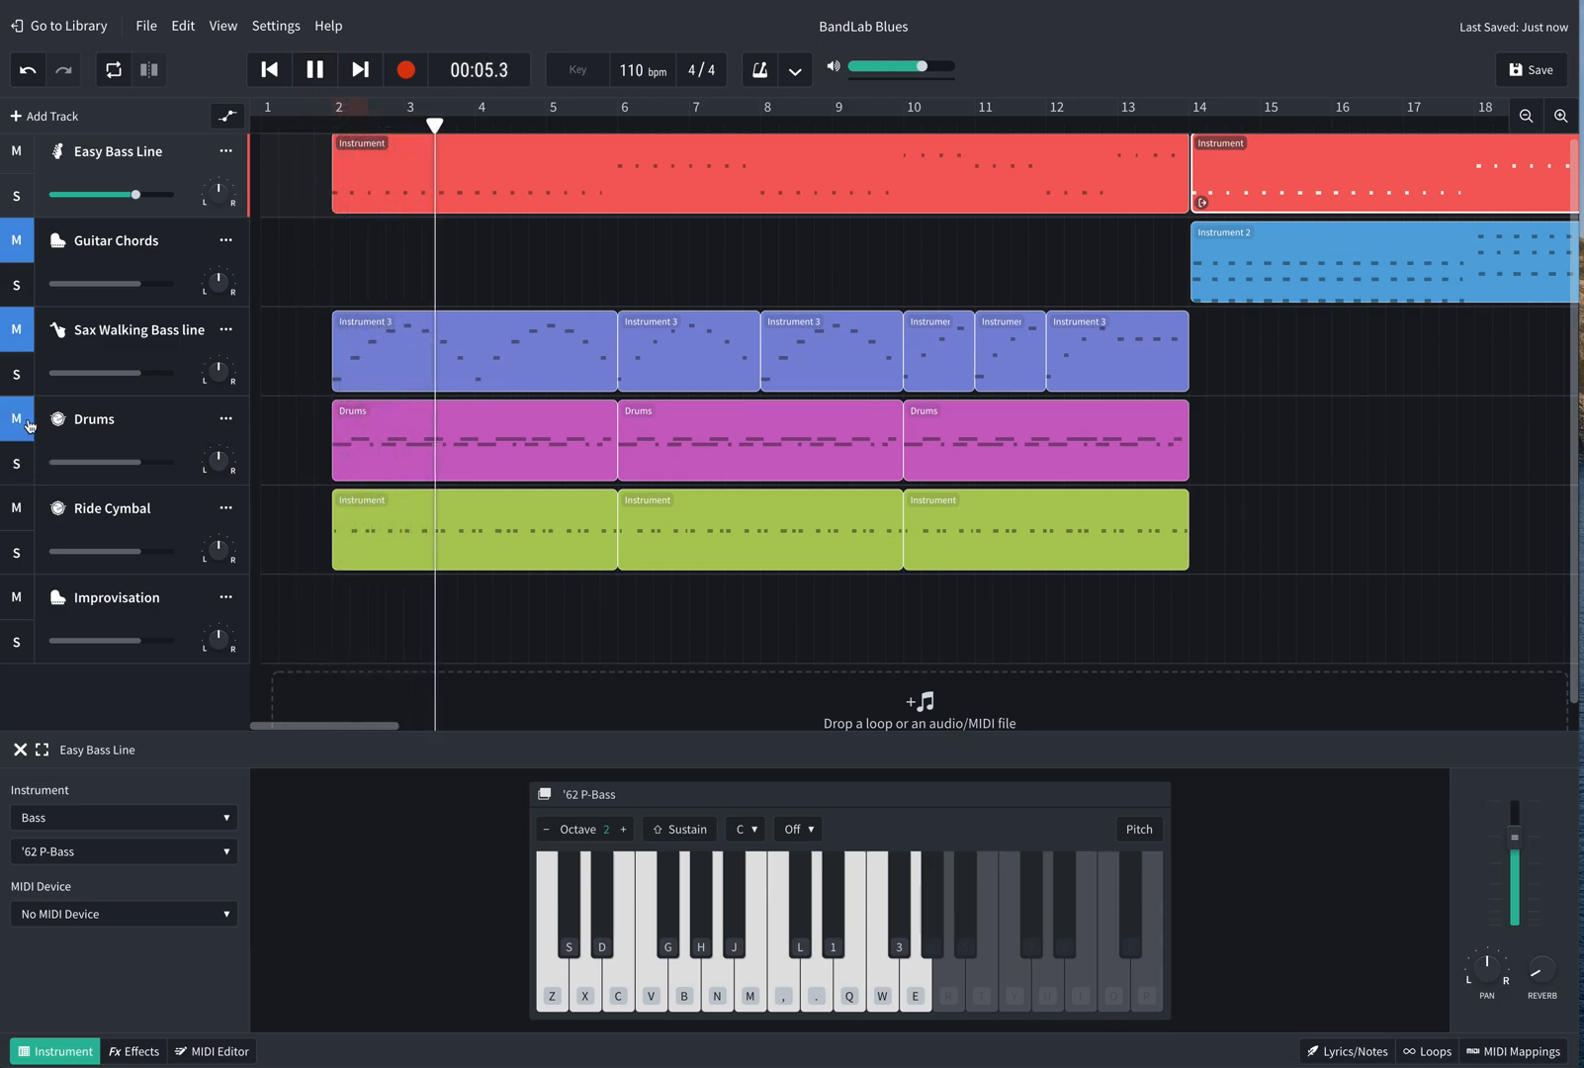
click(16, 330)
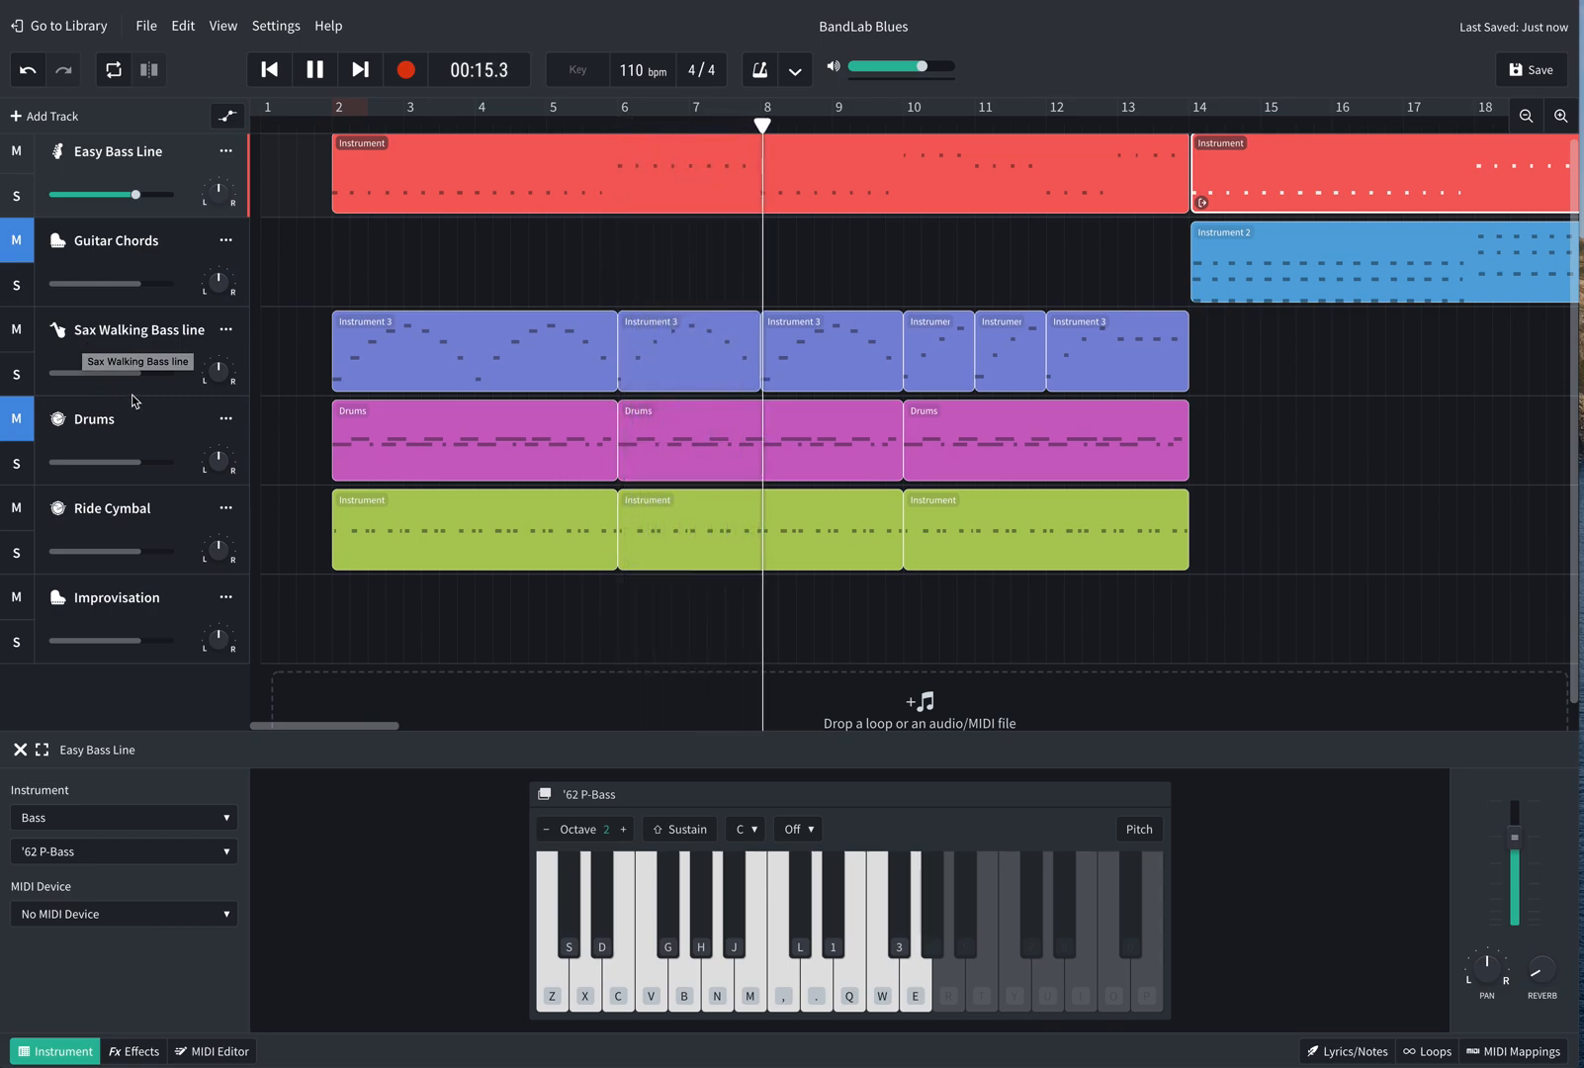
key(space)
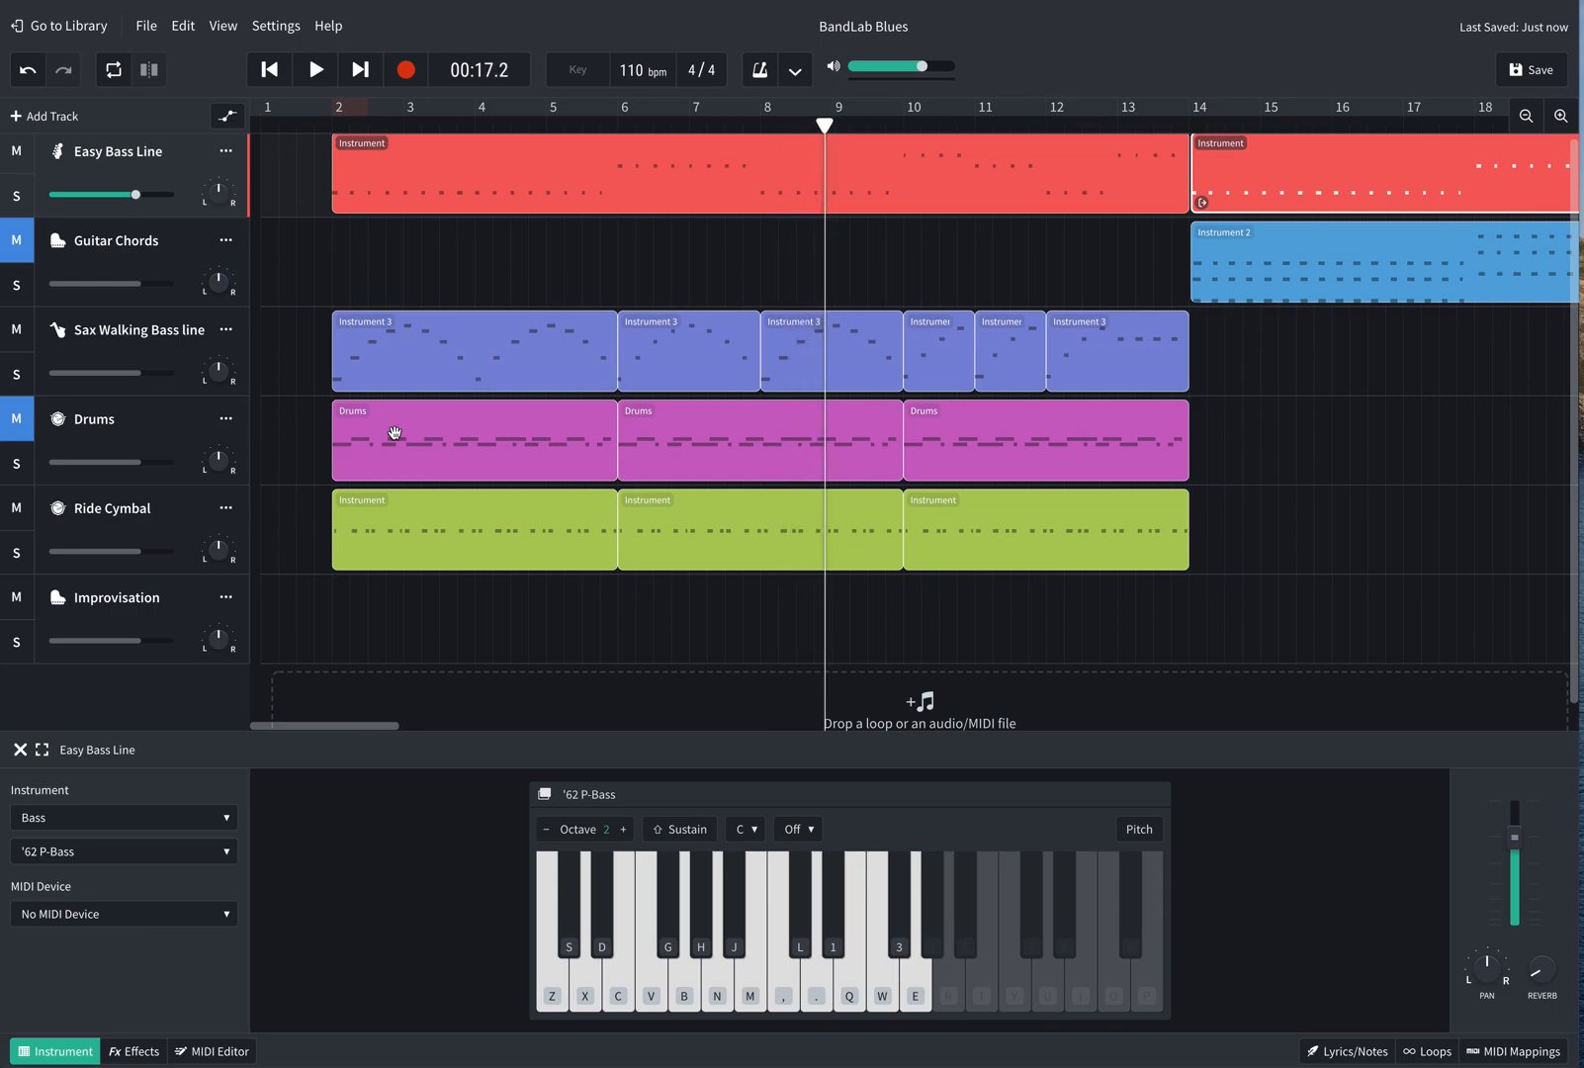
click(409, 159)
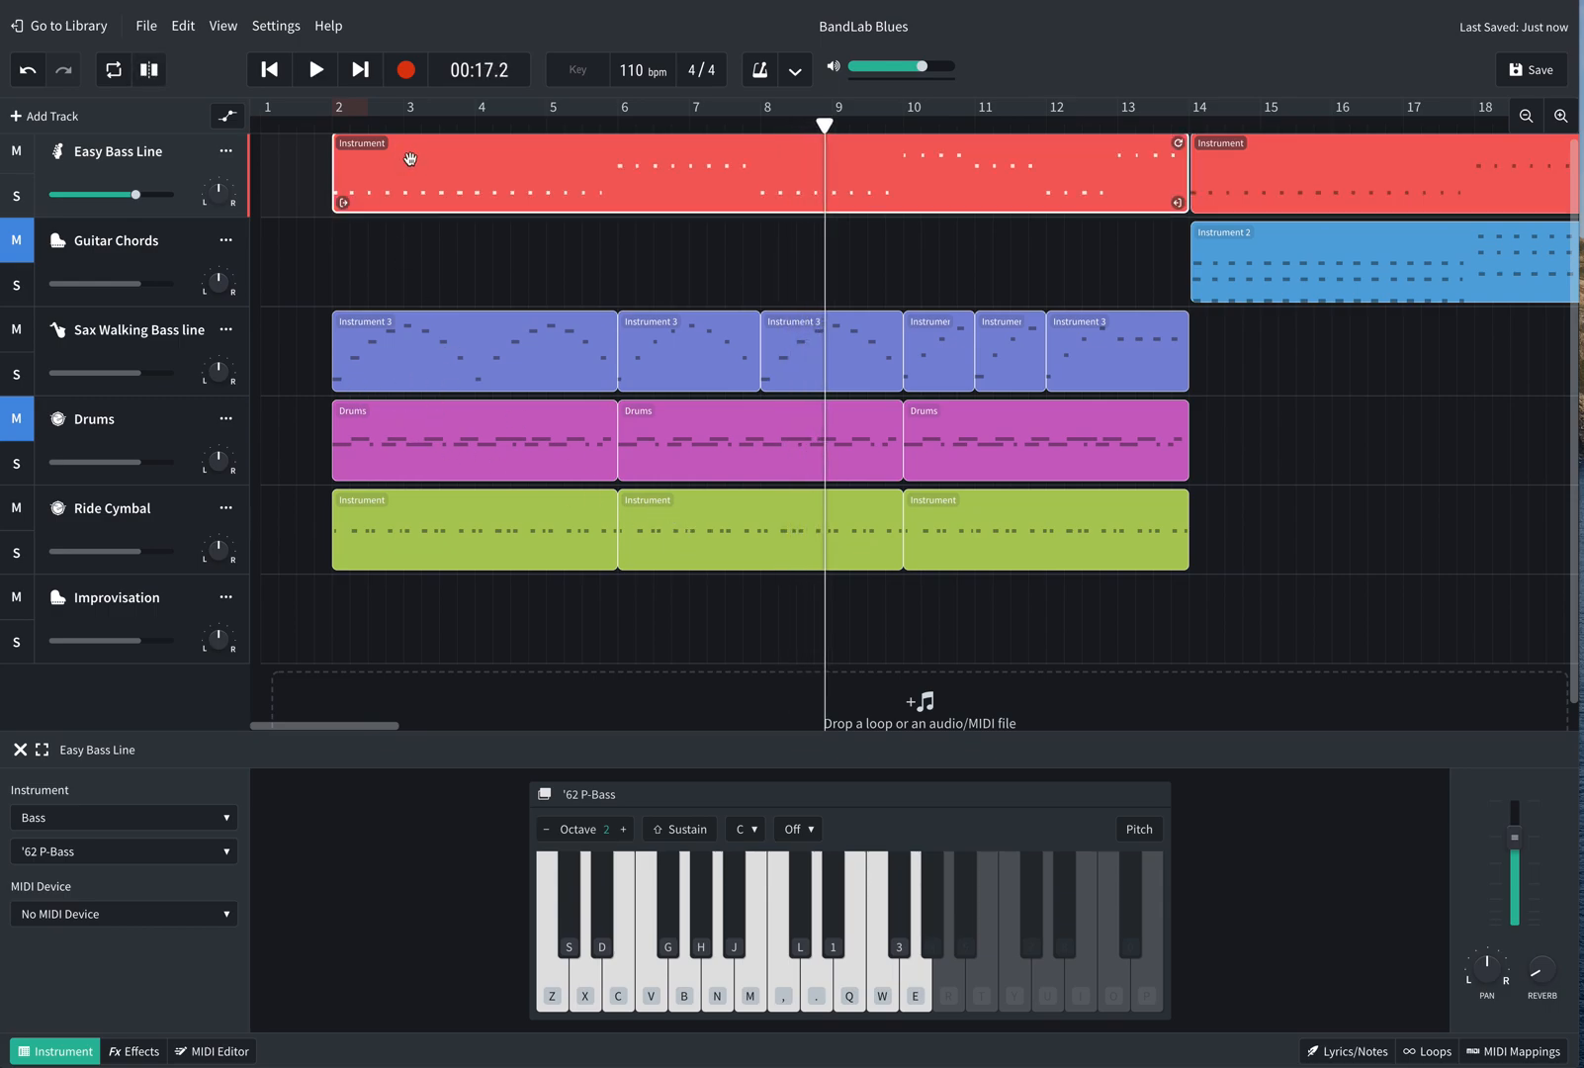
click(422, 372)
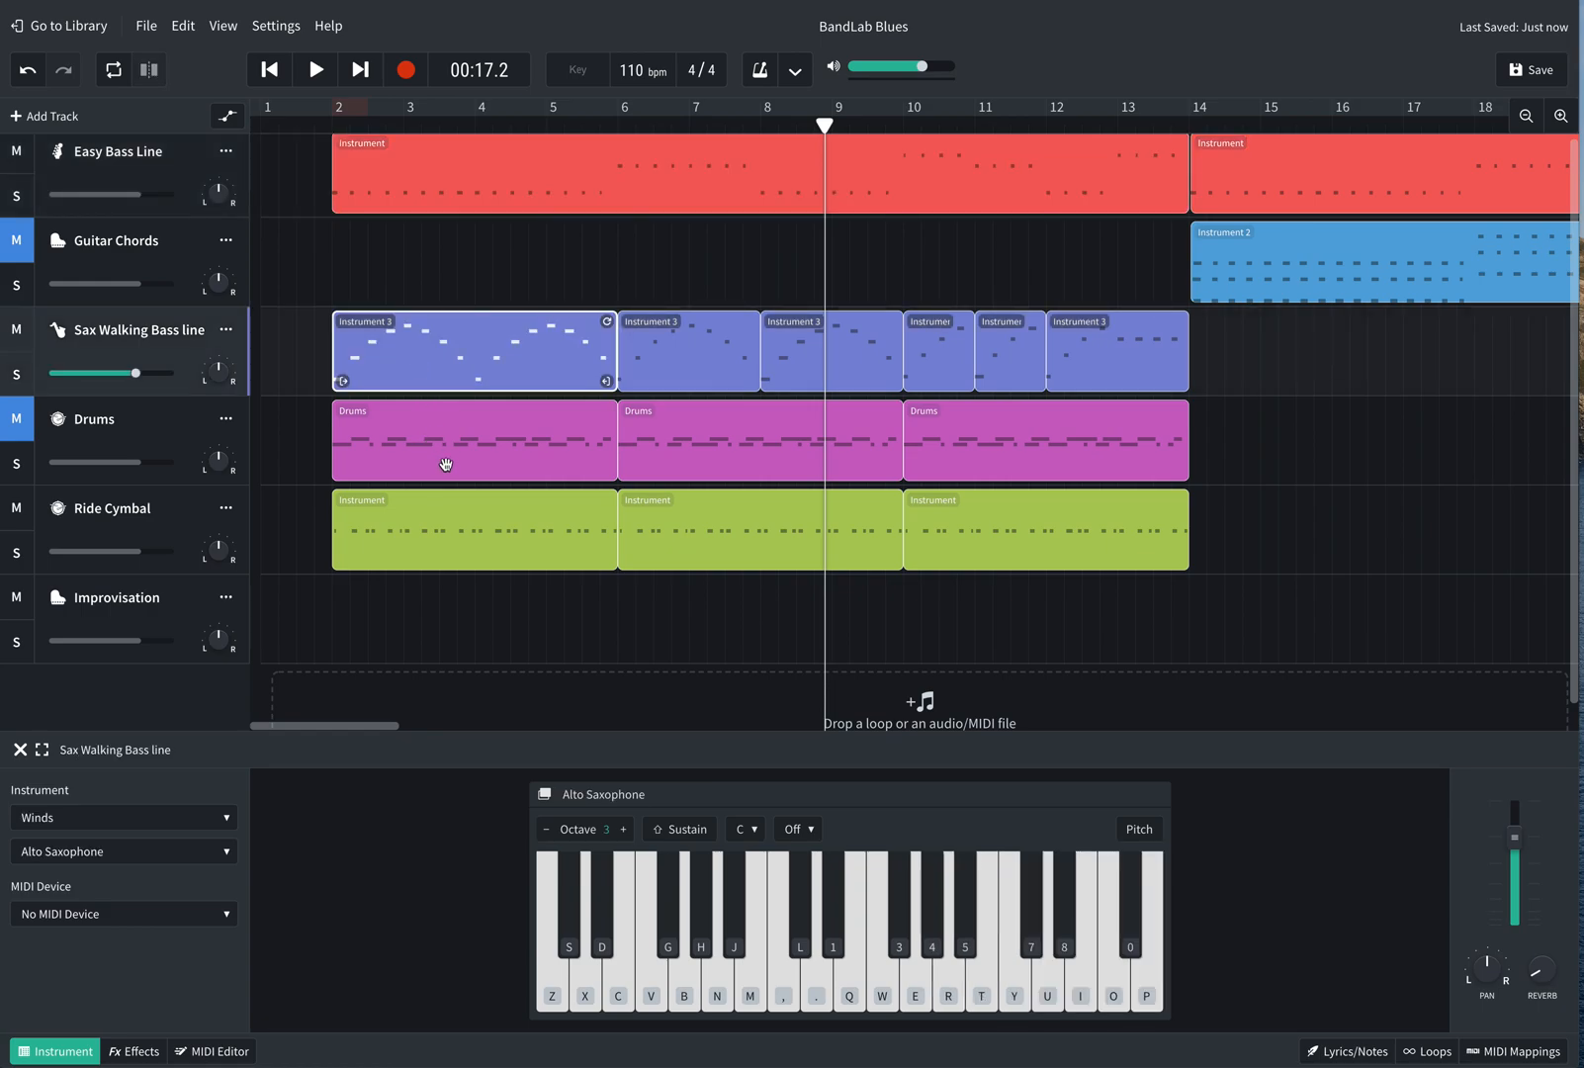
click(446, 515)
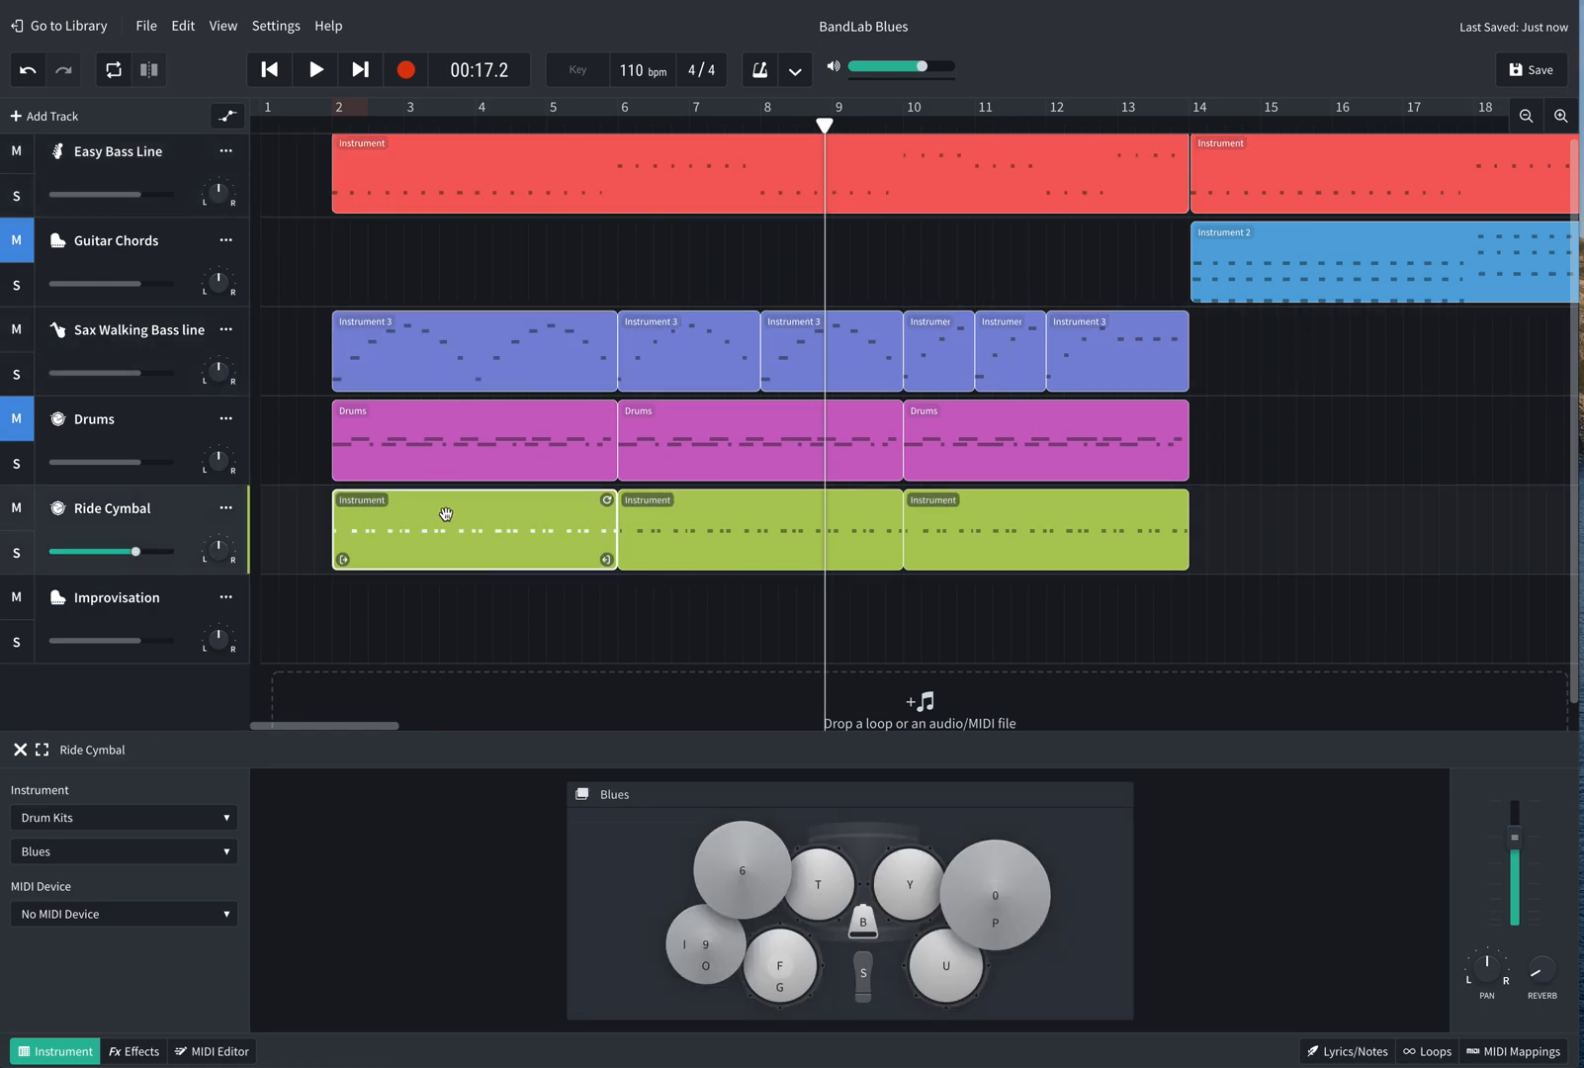
Copy all three Drums regions so that the copies start at bar 14
click(437, 425)
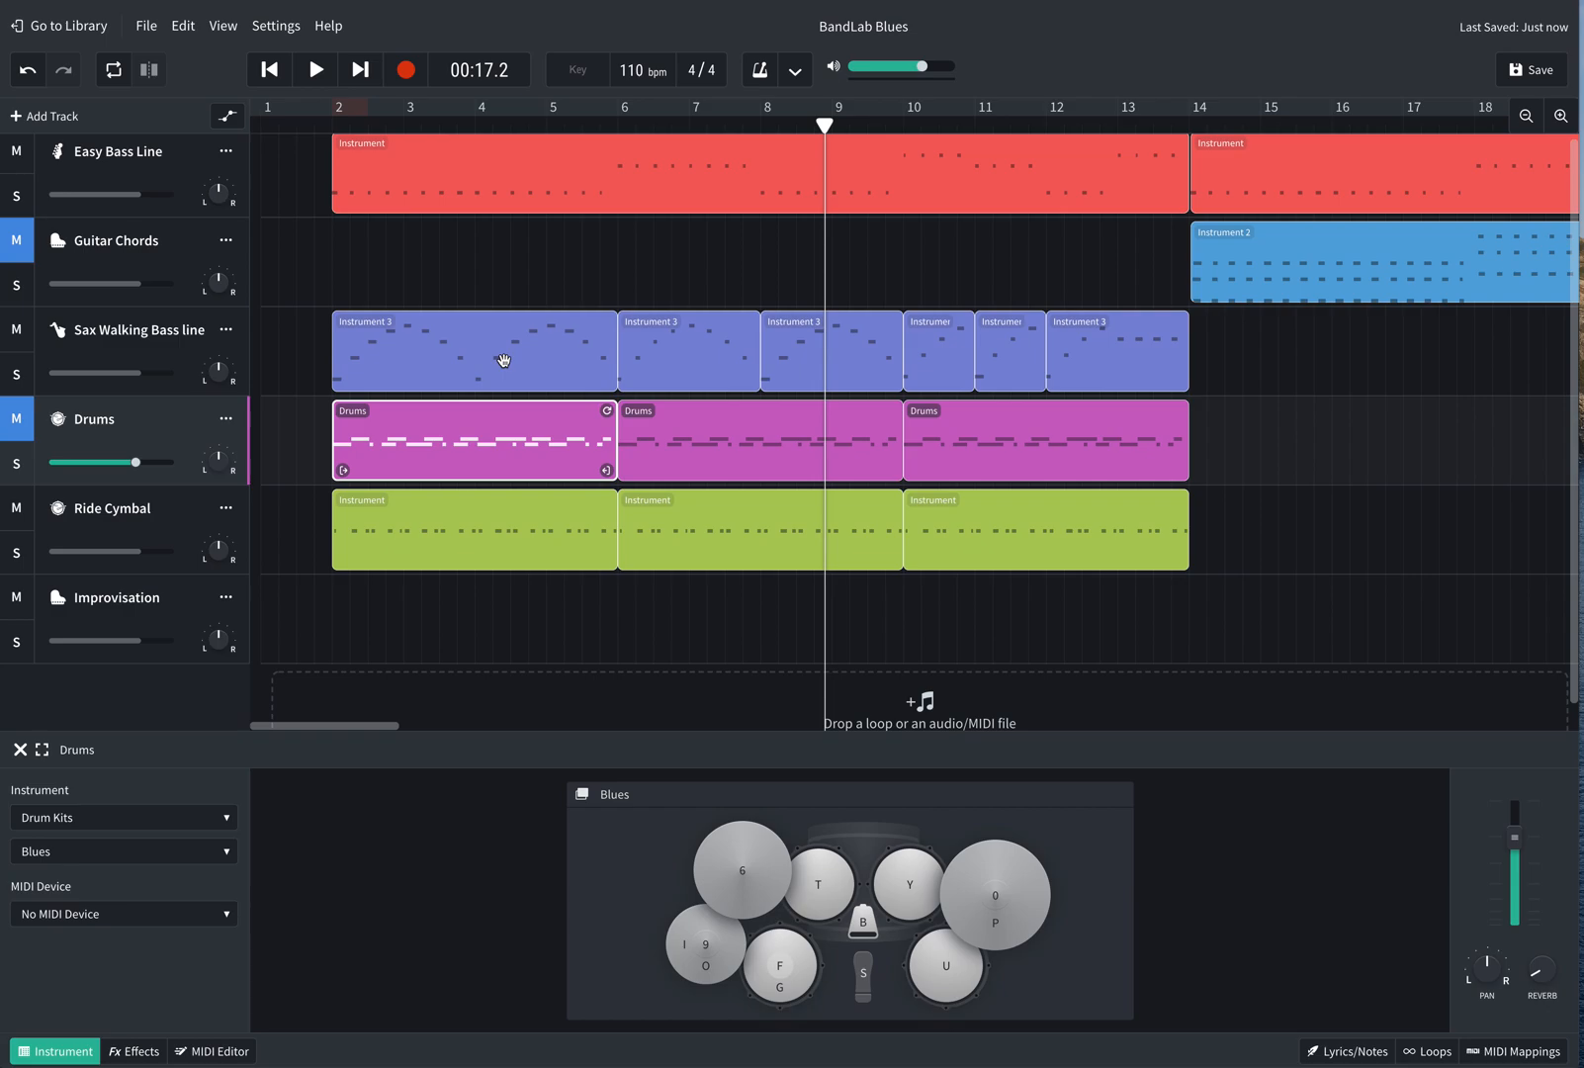
click(1182, 436)
shift+click(505, 433)
drag(473, 431, 1308, 458)
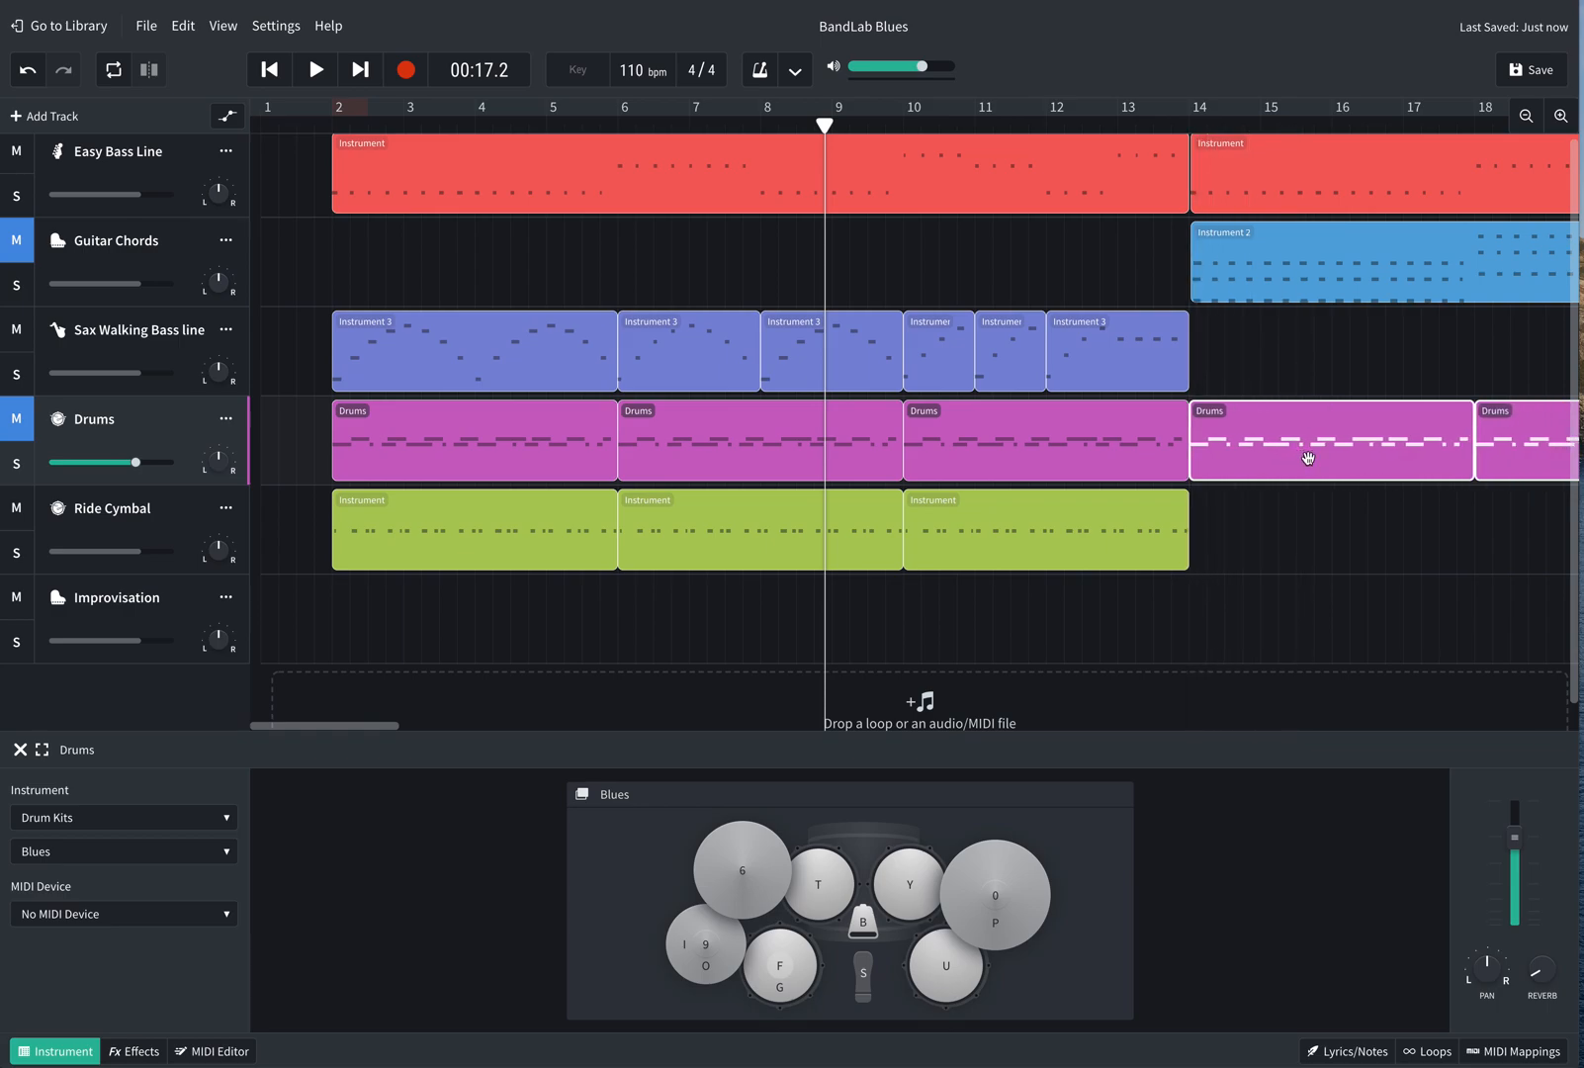
Delete the three original Drums regions before bar 14, keeping only the copies
click(980, 461)
key(Delete)
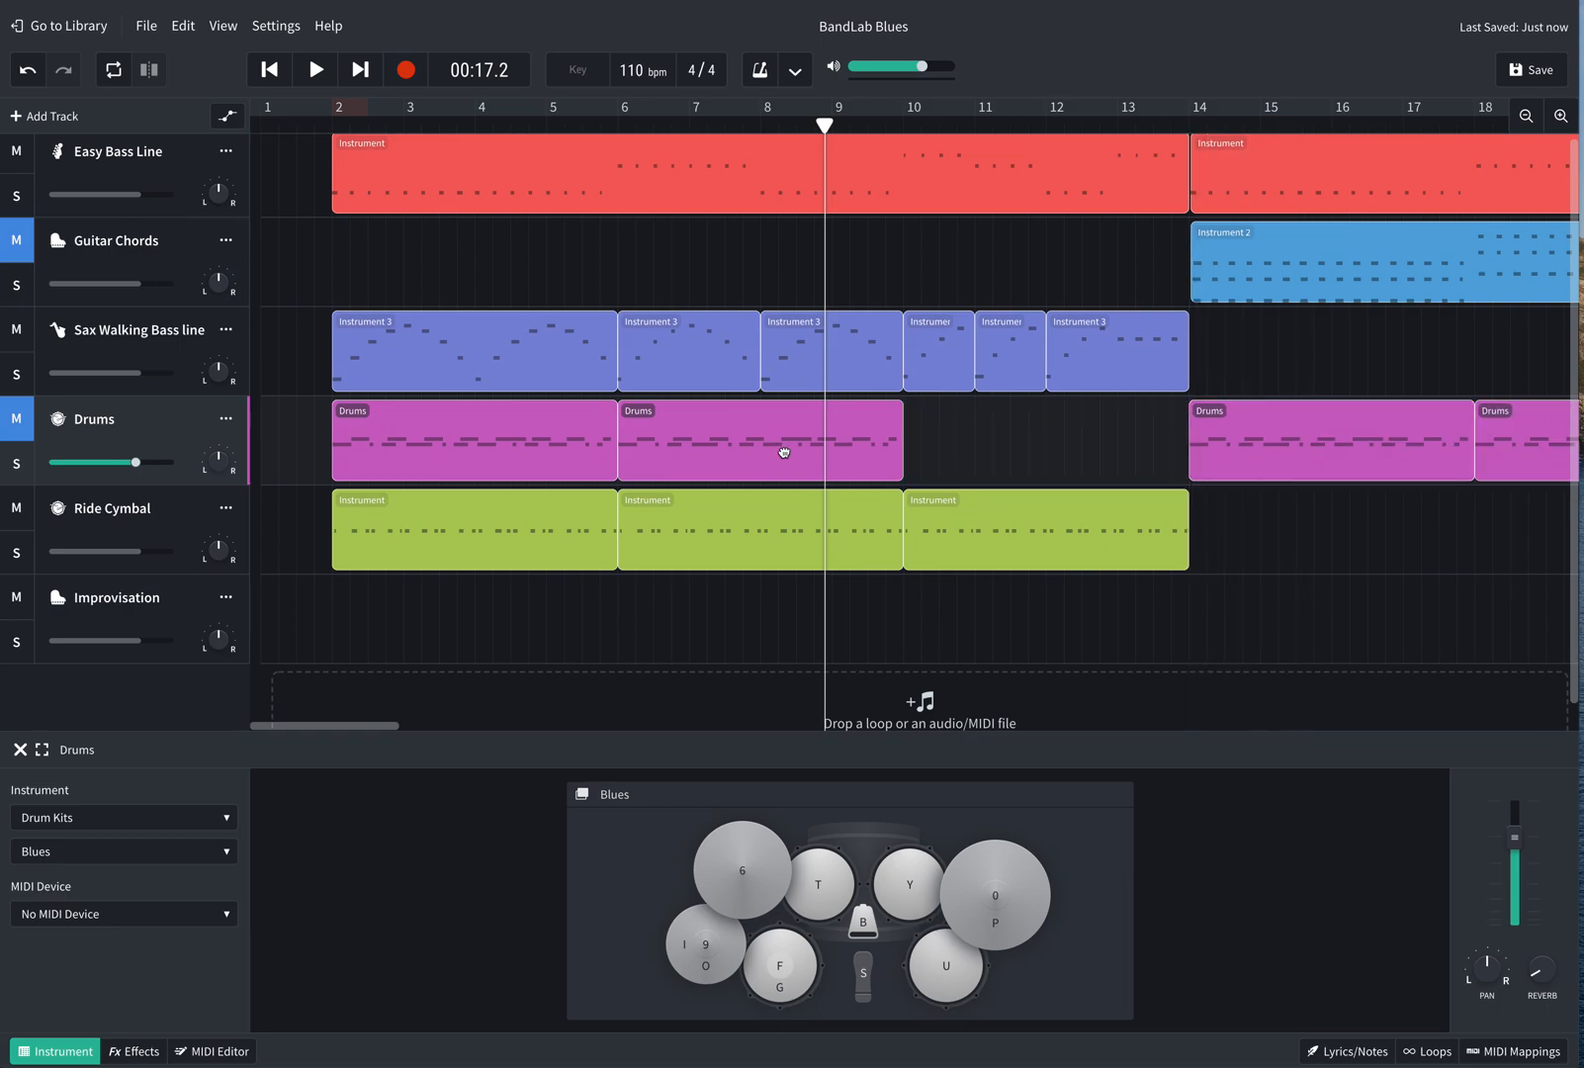
click(784, 453)
key(Delete)
click(578, 446)
click(579, 445)
click(577, 436)
click(576, 436)
click(576, 436)
key(Delete)
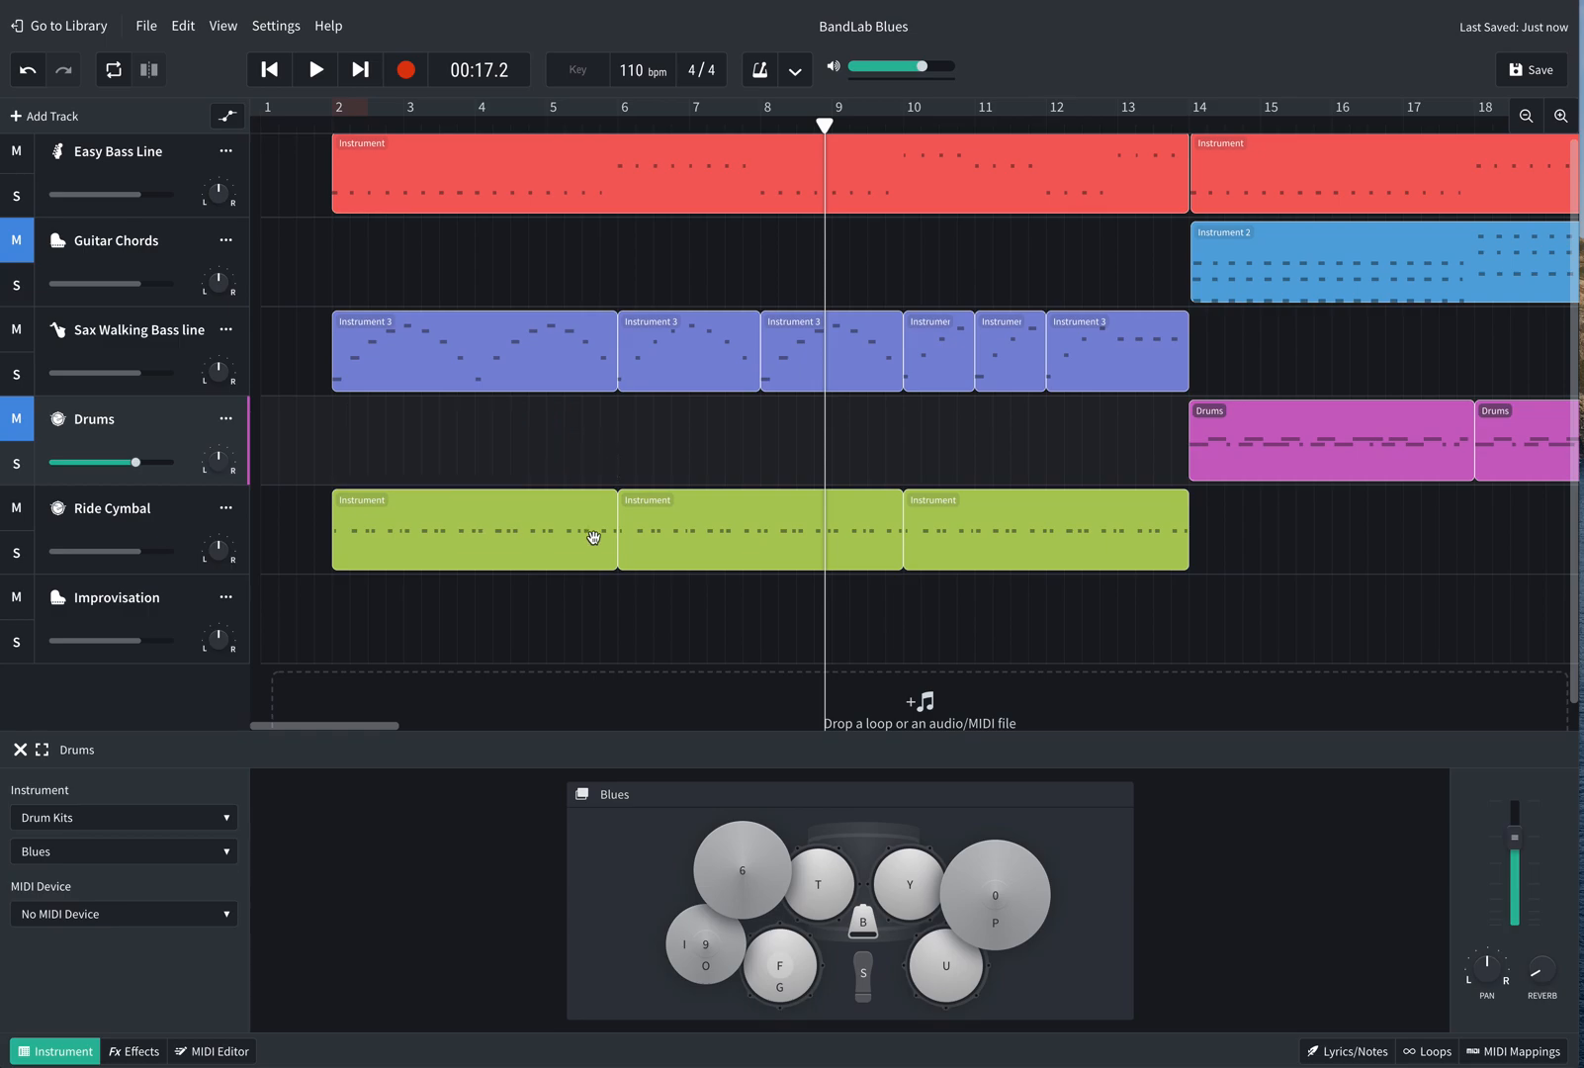
Copy all Ride Cymbal regions and all Sax Walking Bass line regions so that their copies start at bar 14
click(1258, 548)
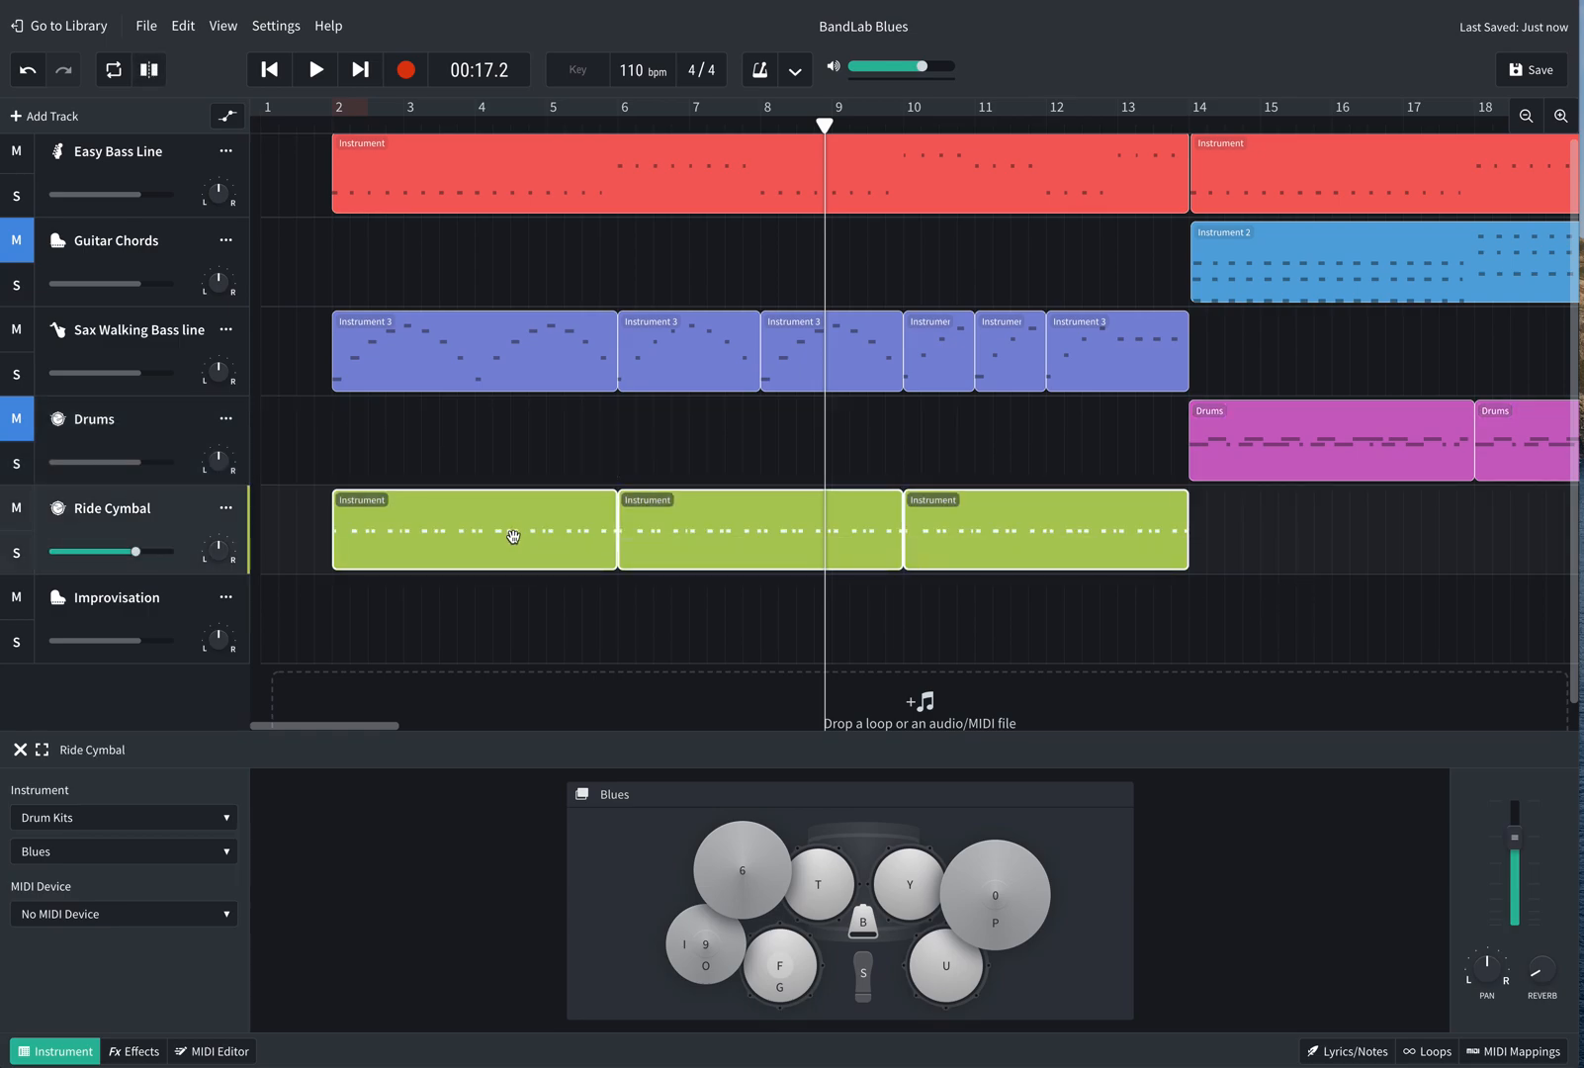
drag(446, 535, 1301, 546)
click(1244, 366)
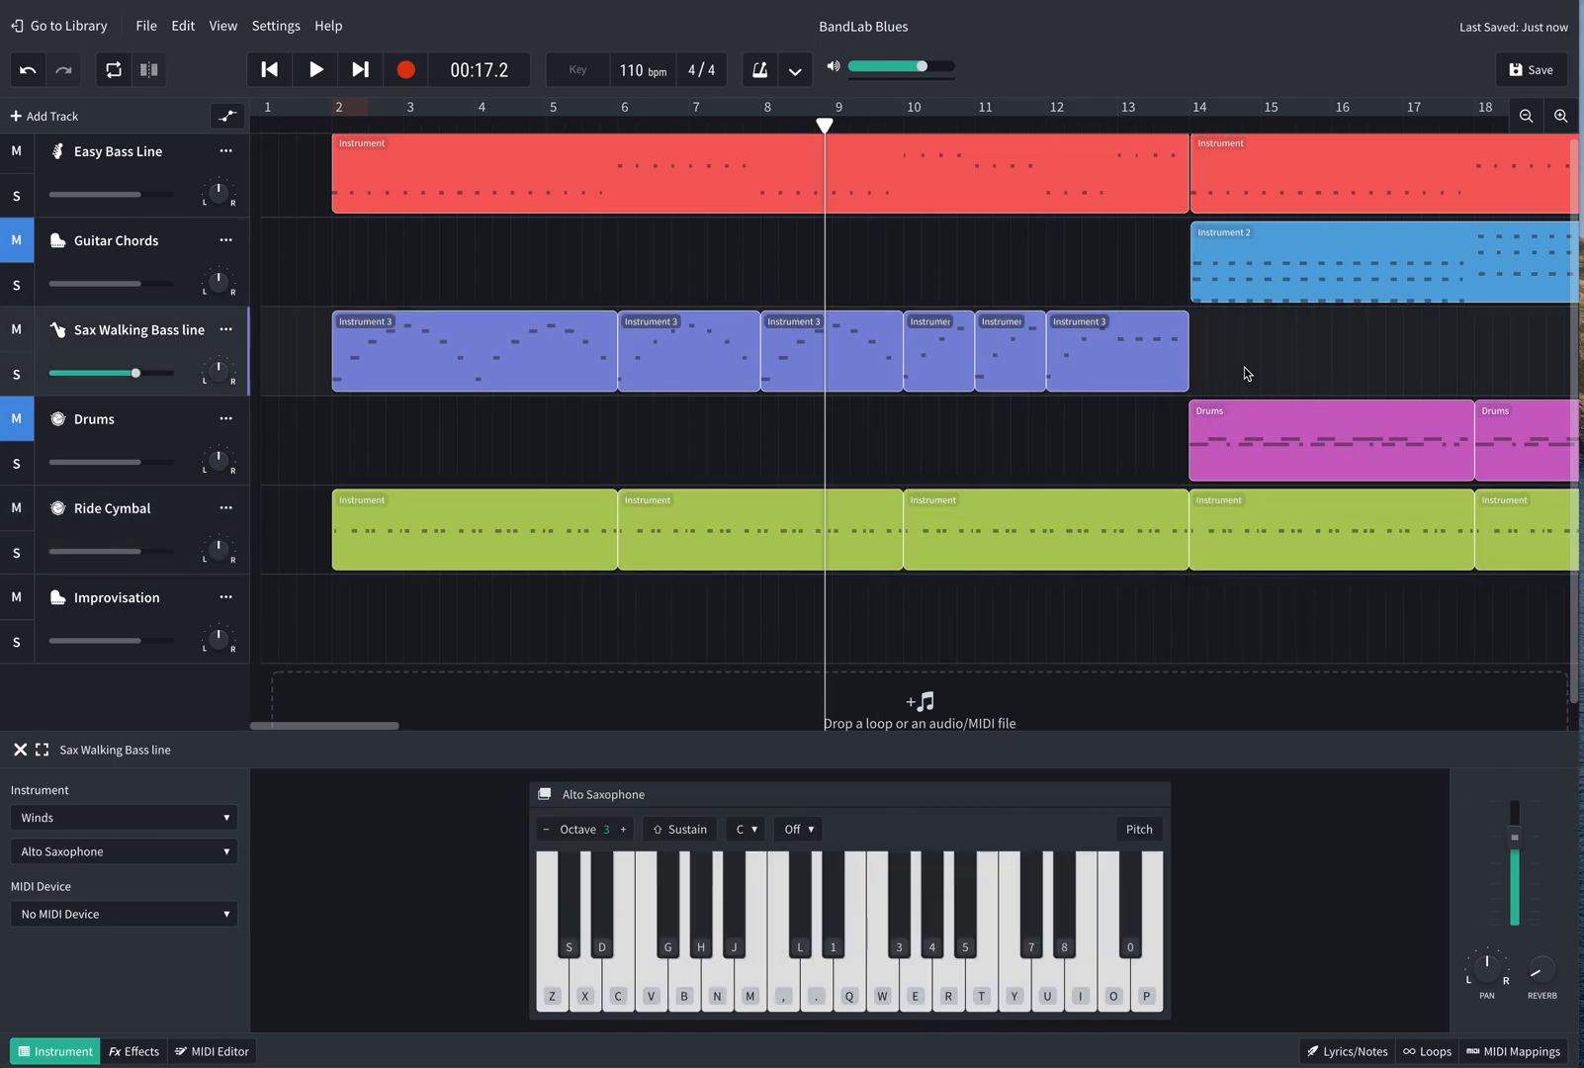
mouse_move(407, 341)
mouse_down()
mouse_move(847, 346)
mouse_move(378, 348)
mouse_move(406, 345)
mouse_up()
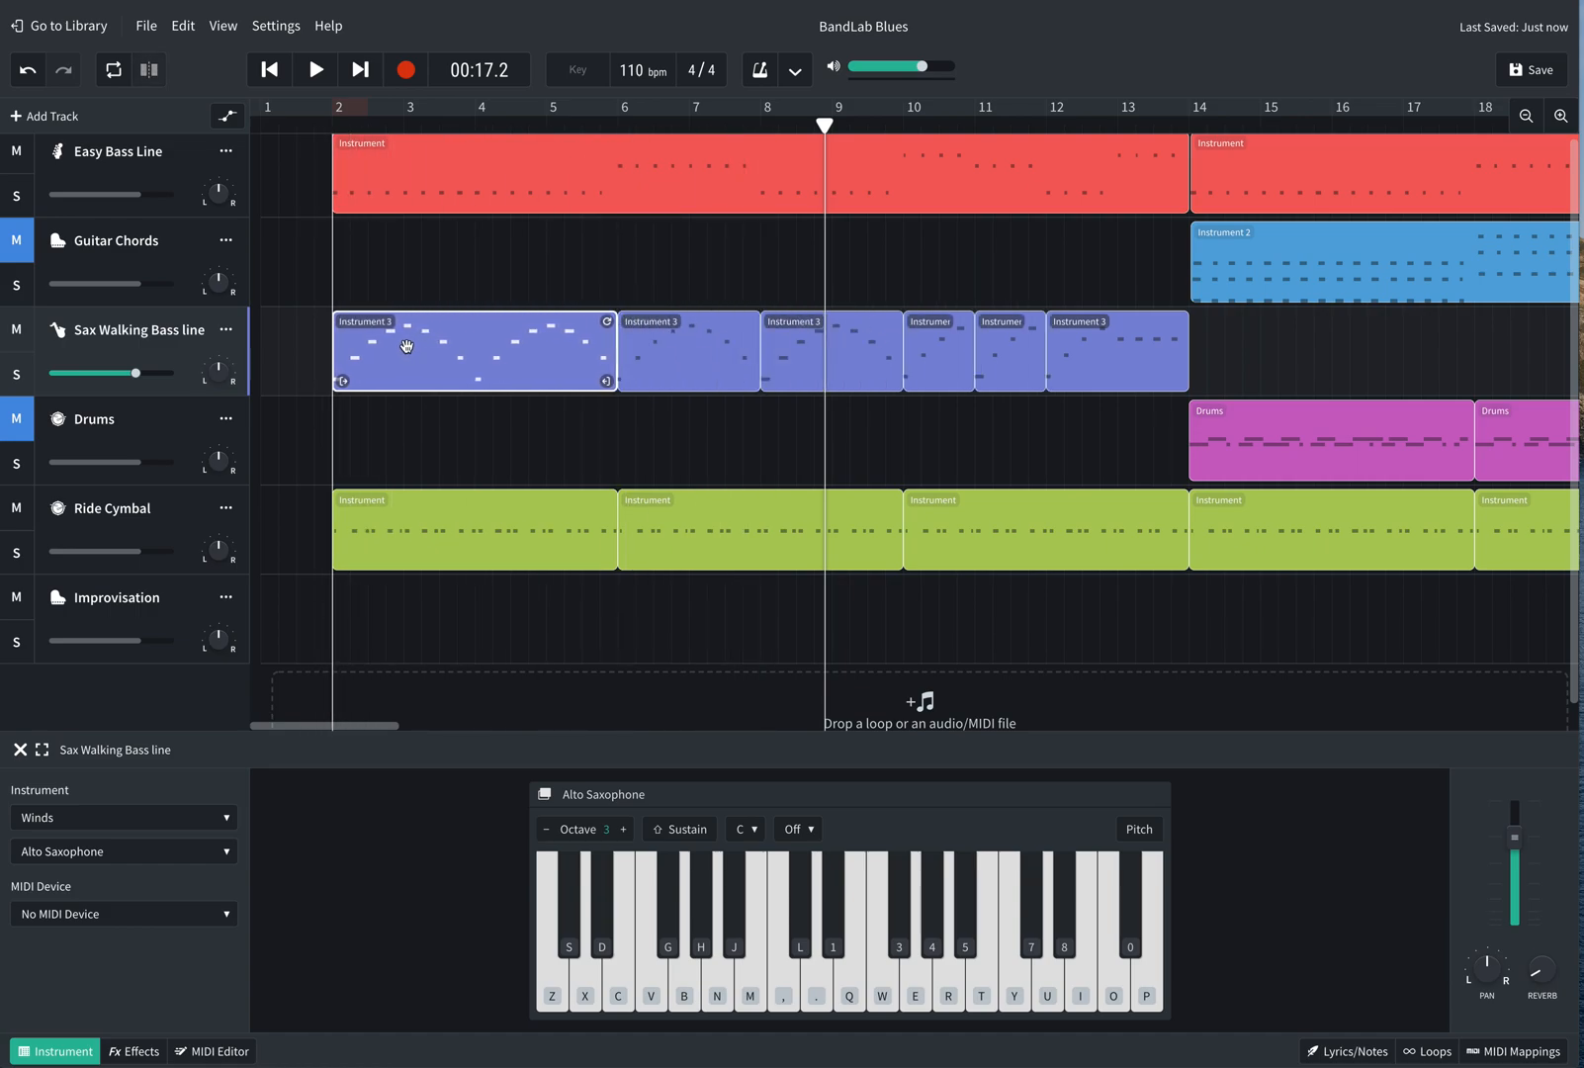
mouse_move(1233, 337)
mouse_down()
mouse_move(363, 332)
mouse_move(1231, 334)
mouse_up()
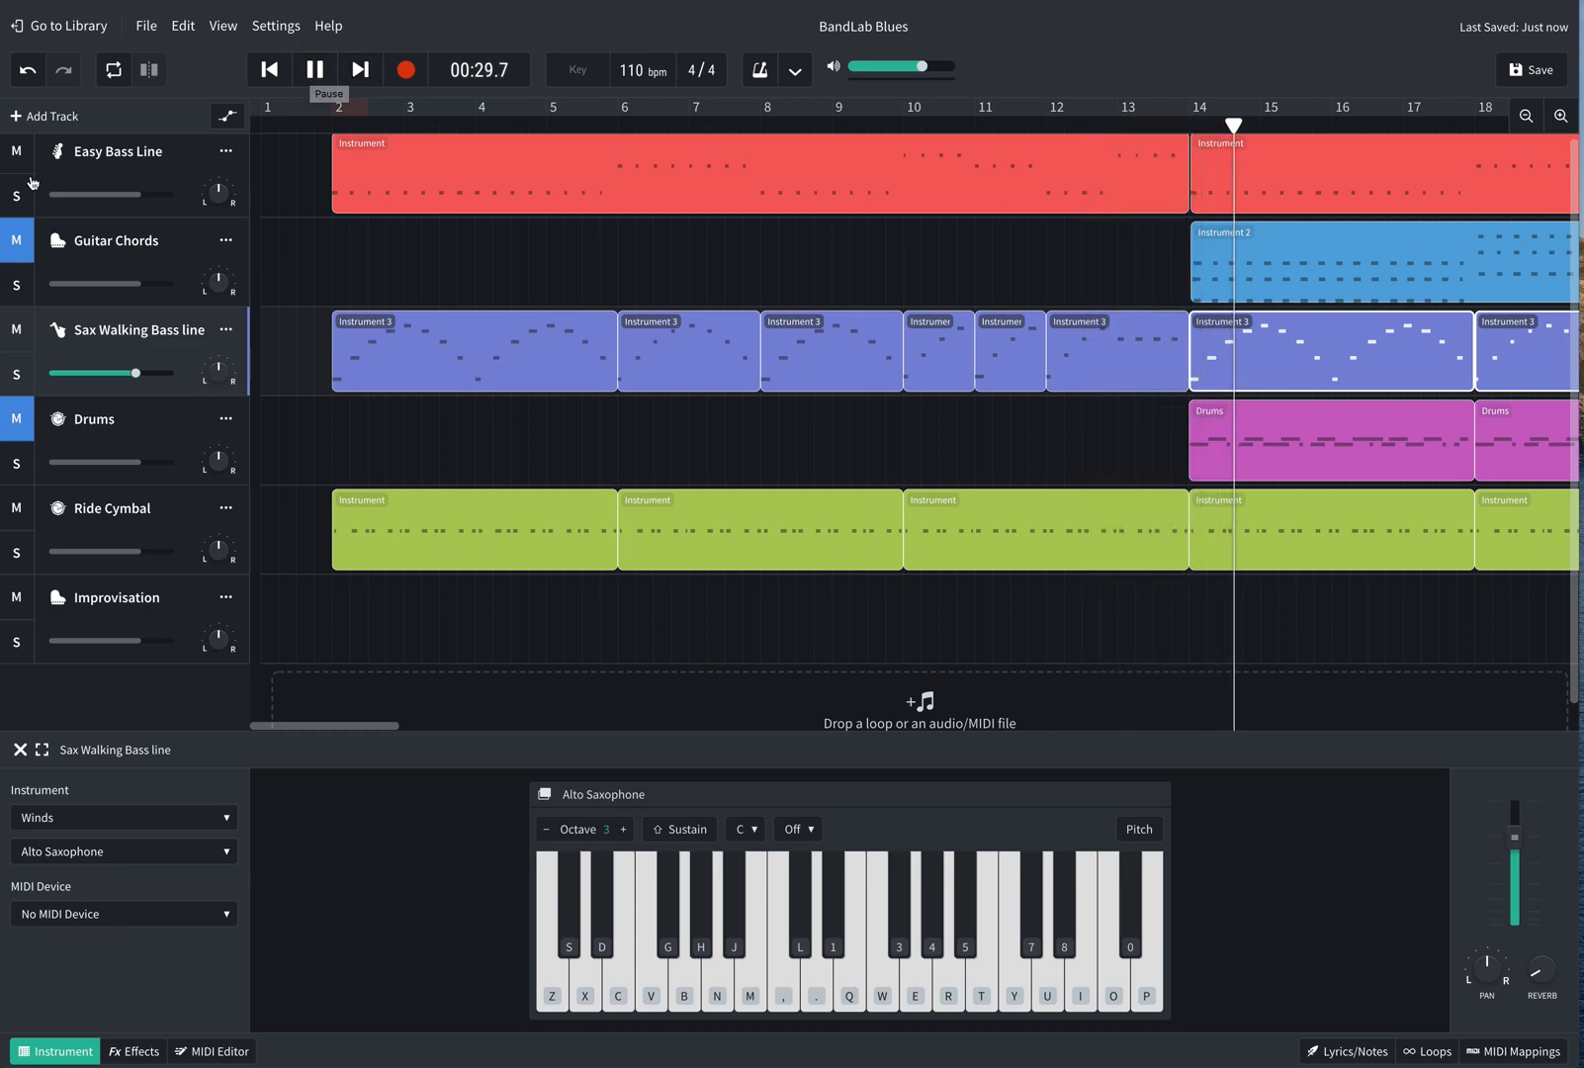
Unmute the Guitar Chords and Drums tracks while the second chorus from bar 14 plays
click(20, 240)
click(24, 420)
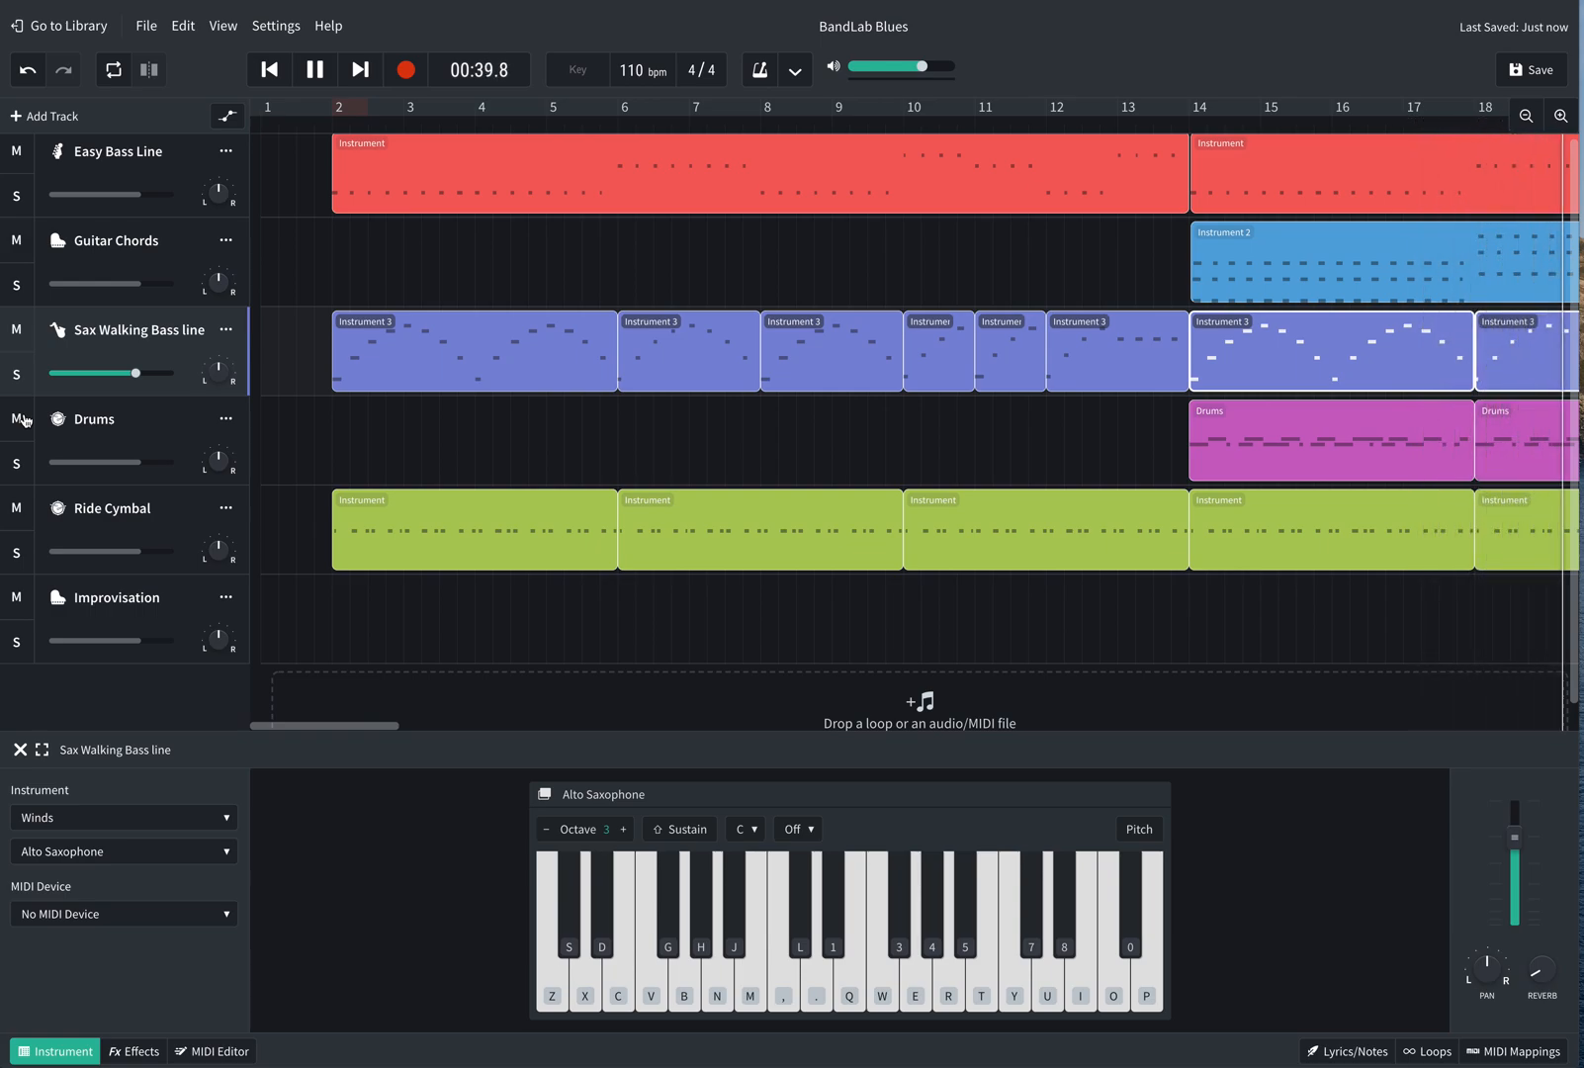
Try a project tempo of 115 bpm, stop and return to the start, and undo the tempo change
drag(641, 75, 635, 60)
click(313, 72)
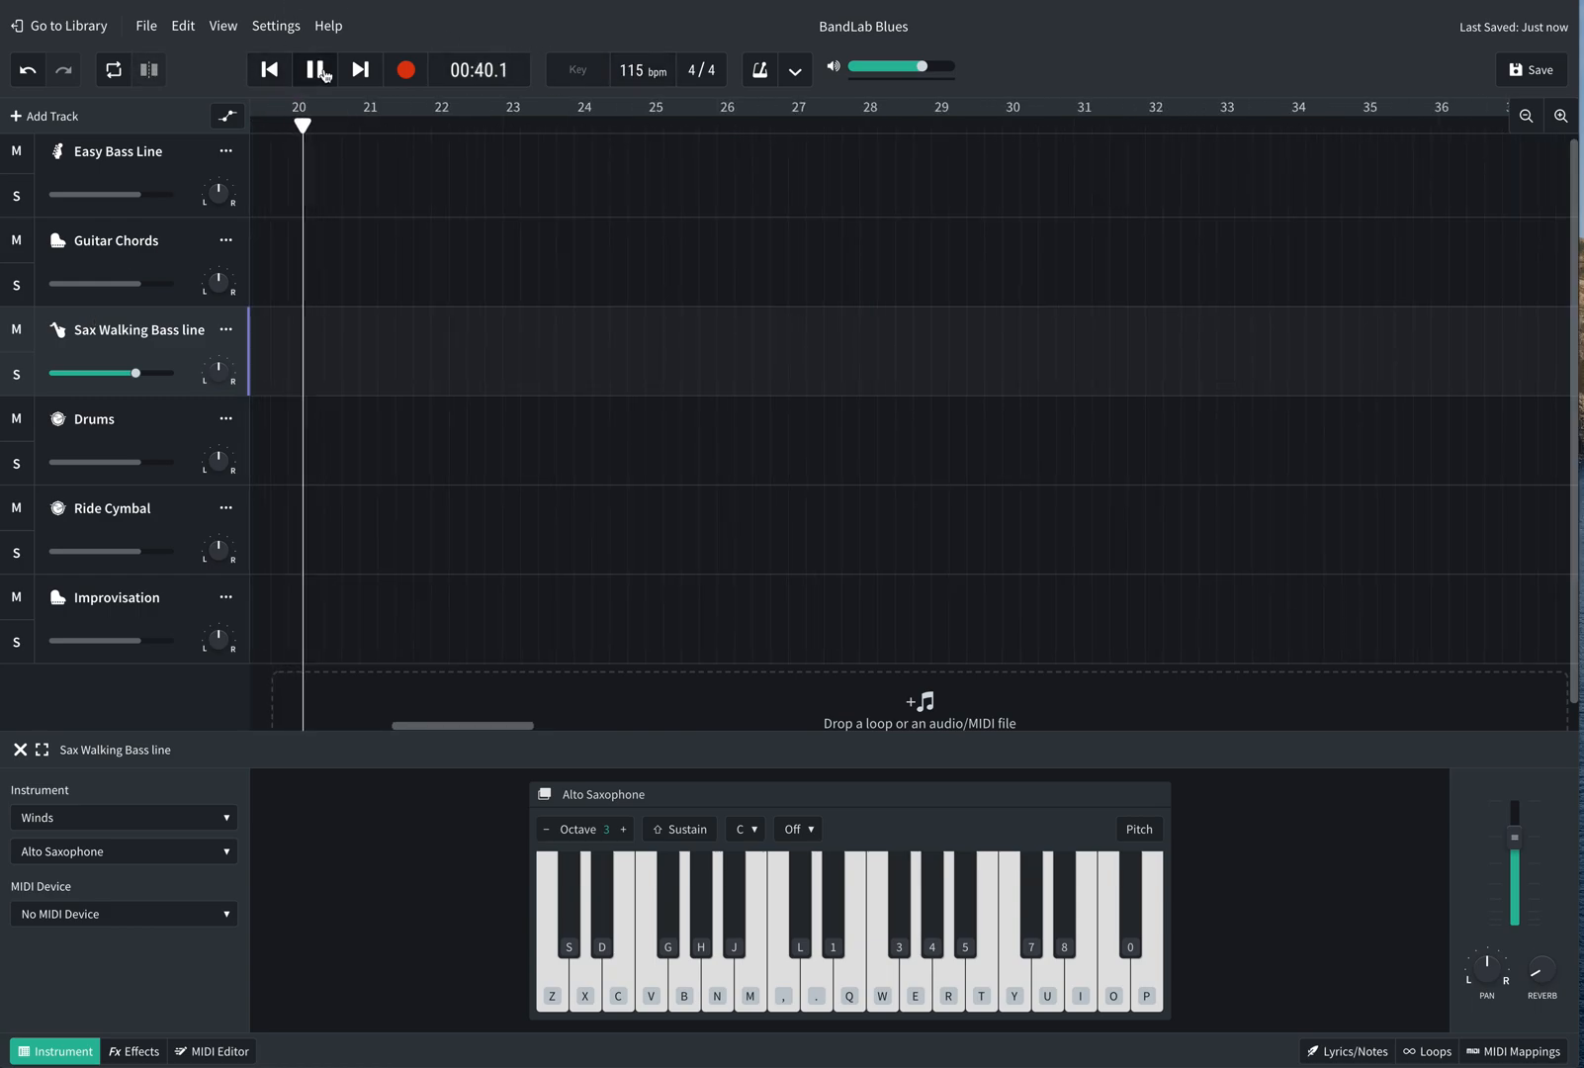
click(313, 69)
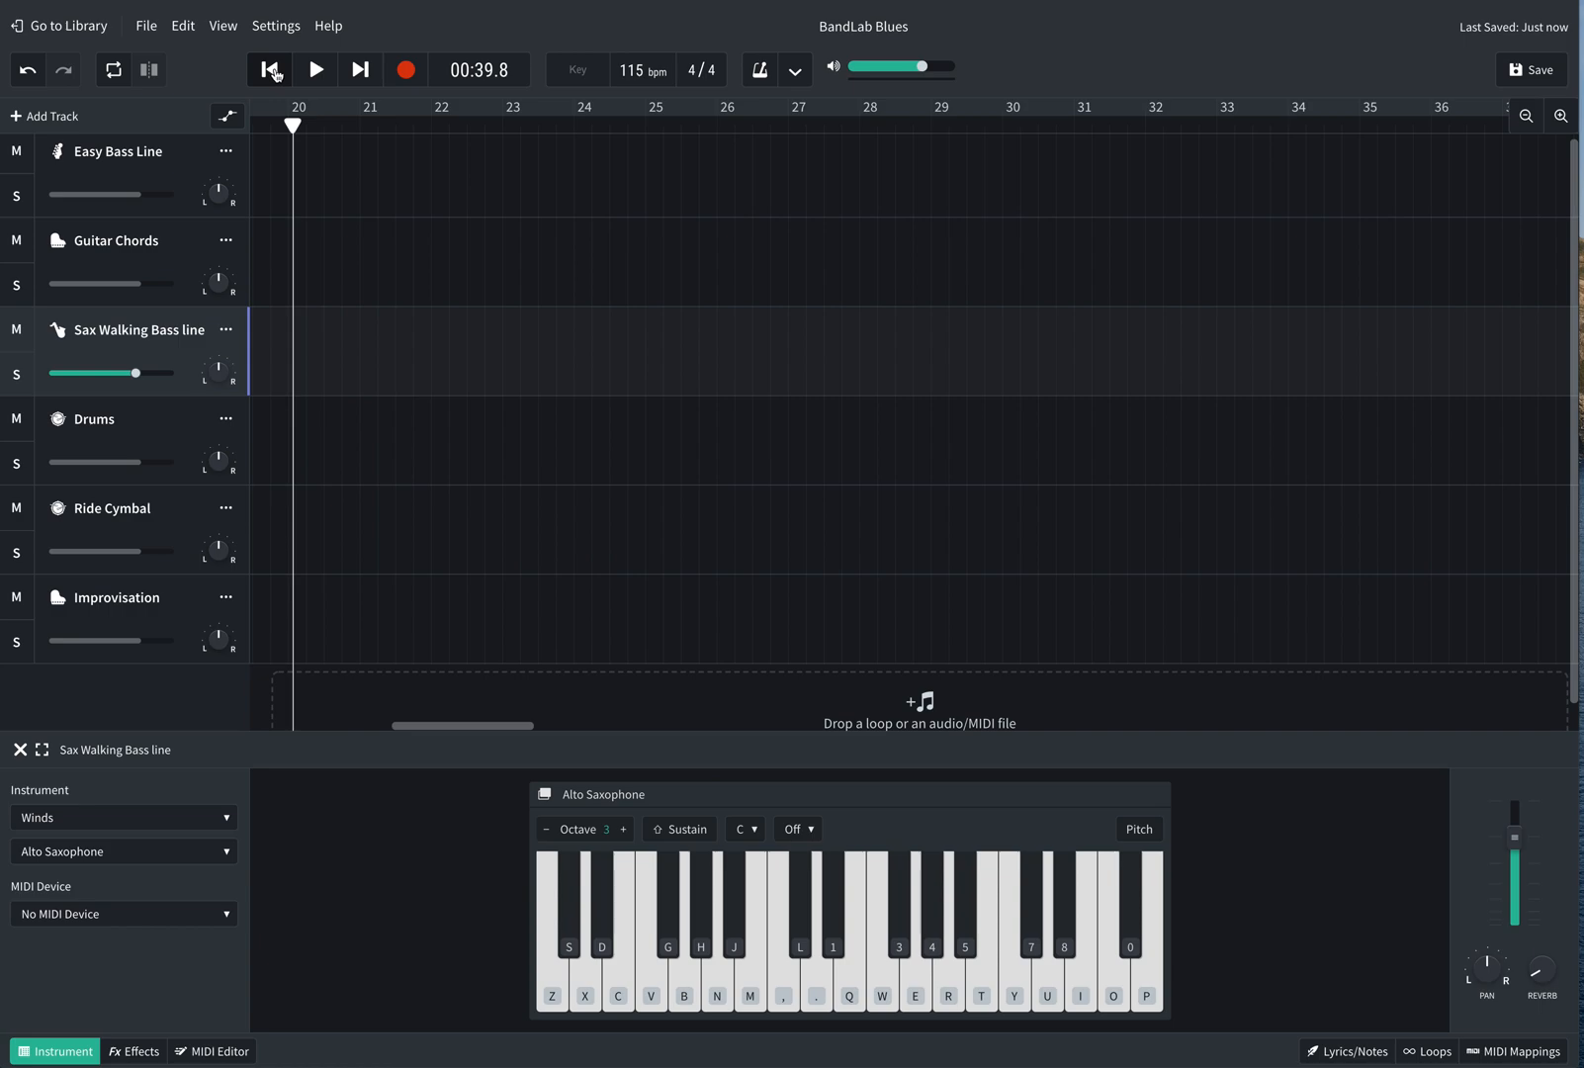
click(273, 71)
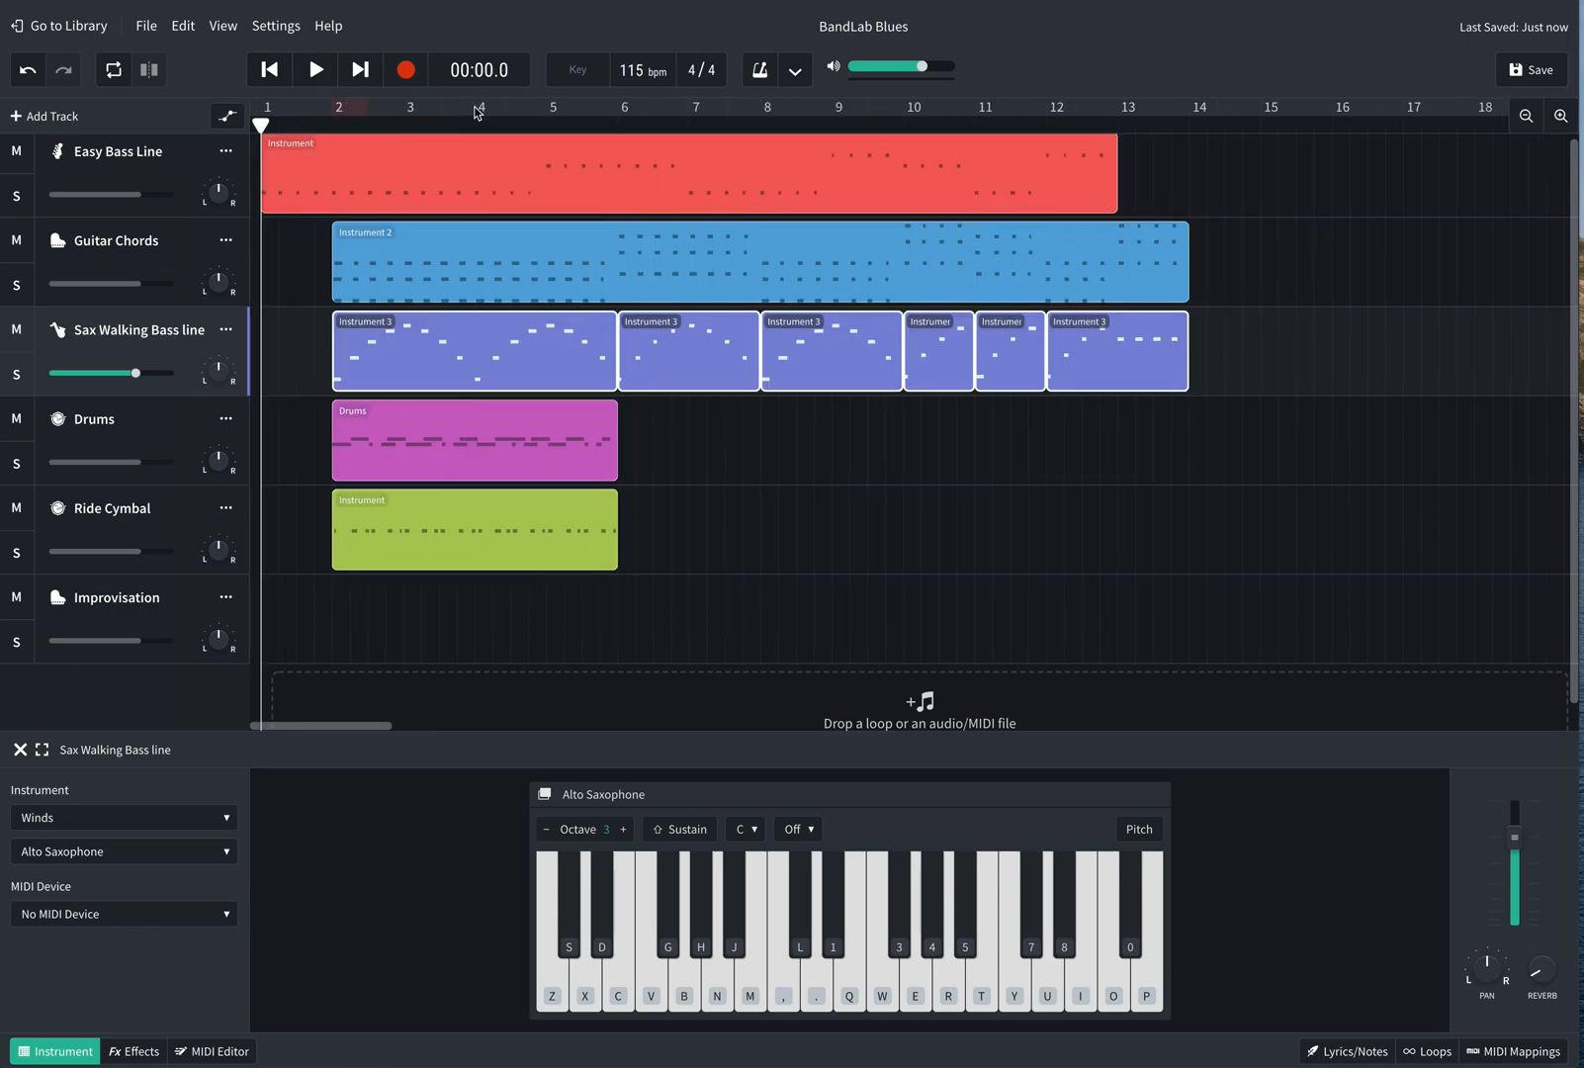
click(21, 71)
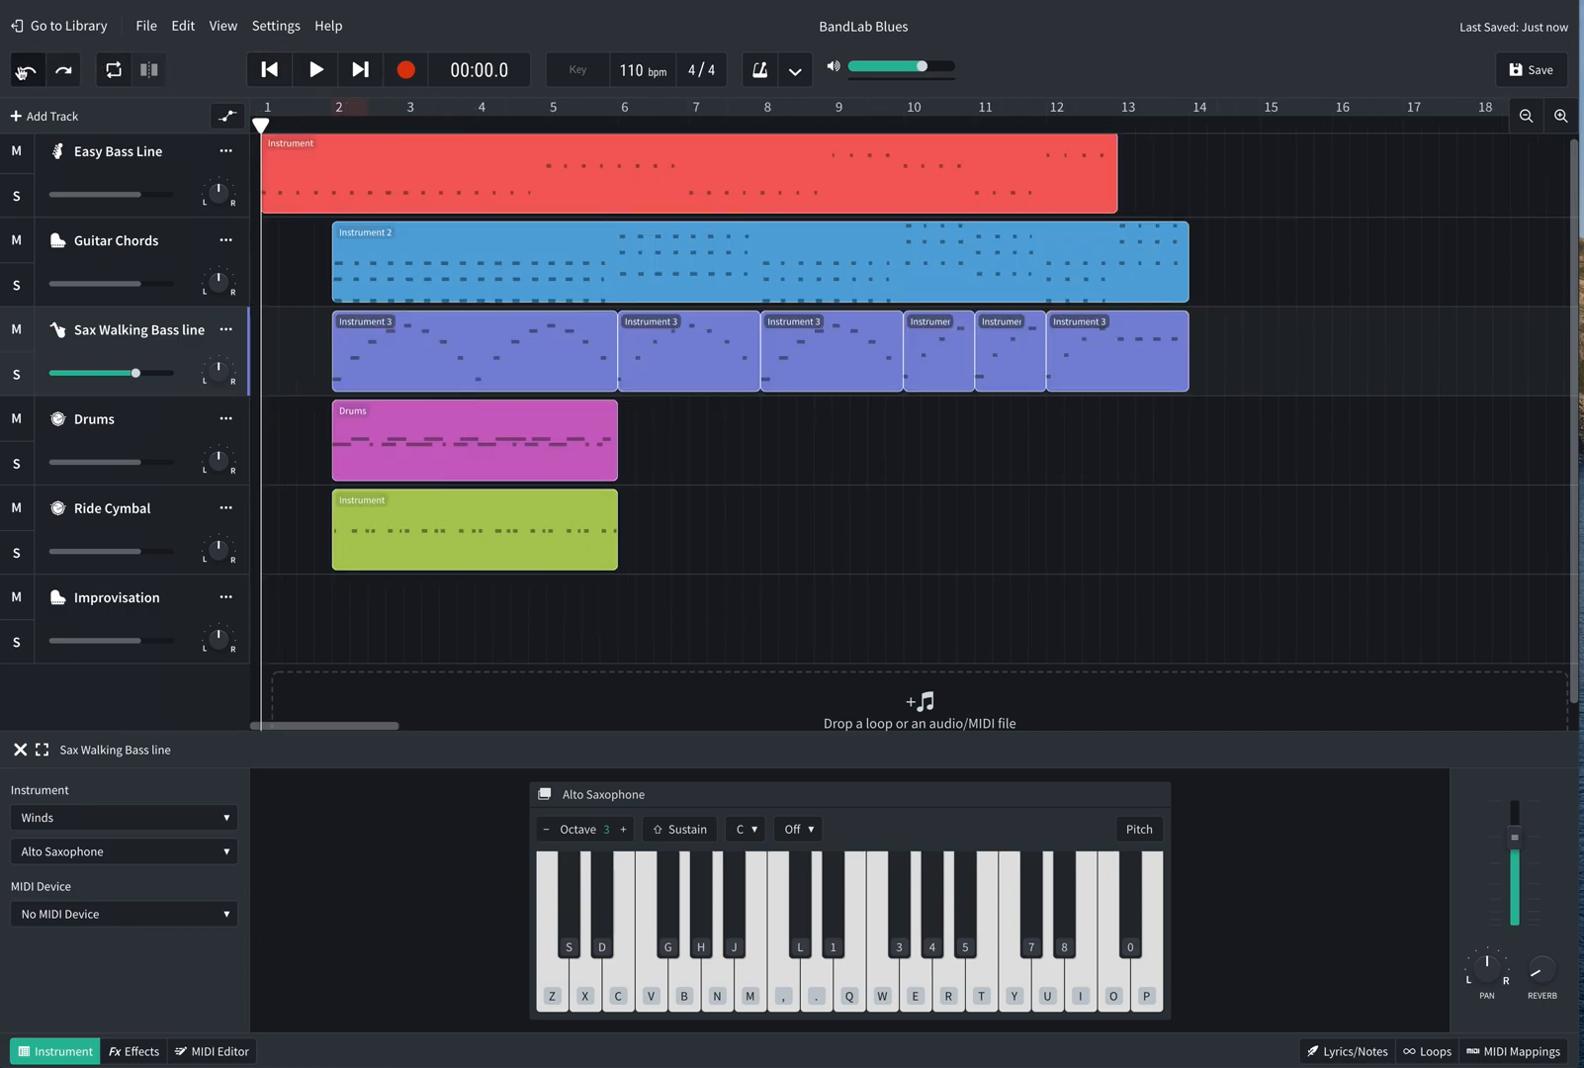